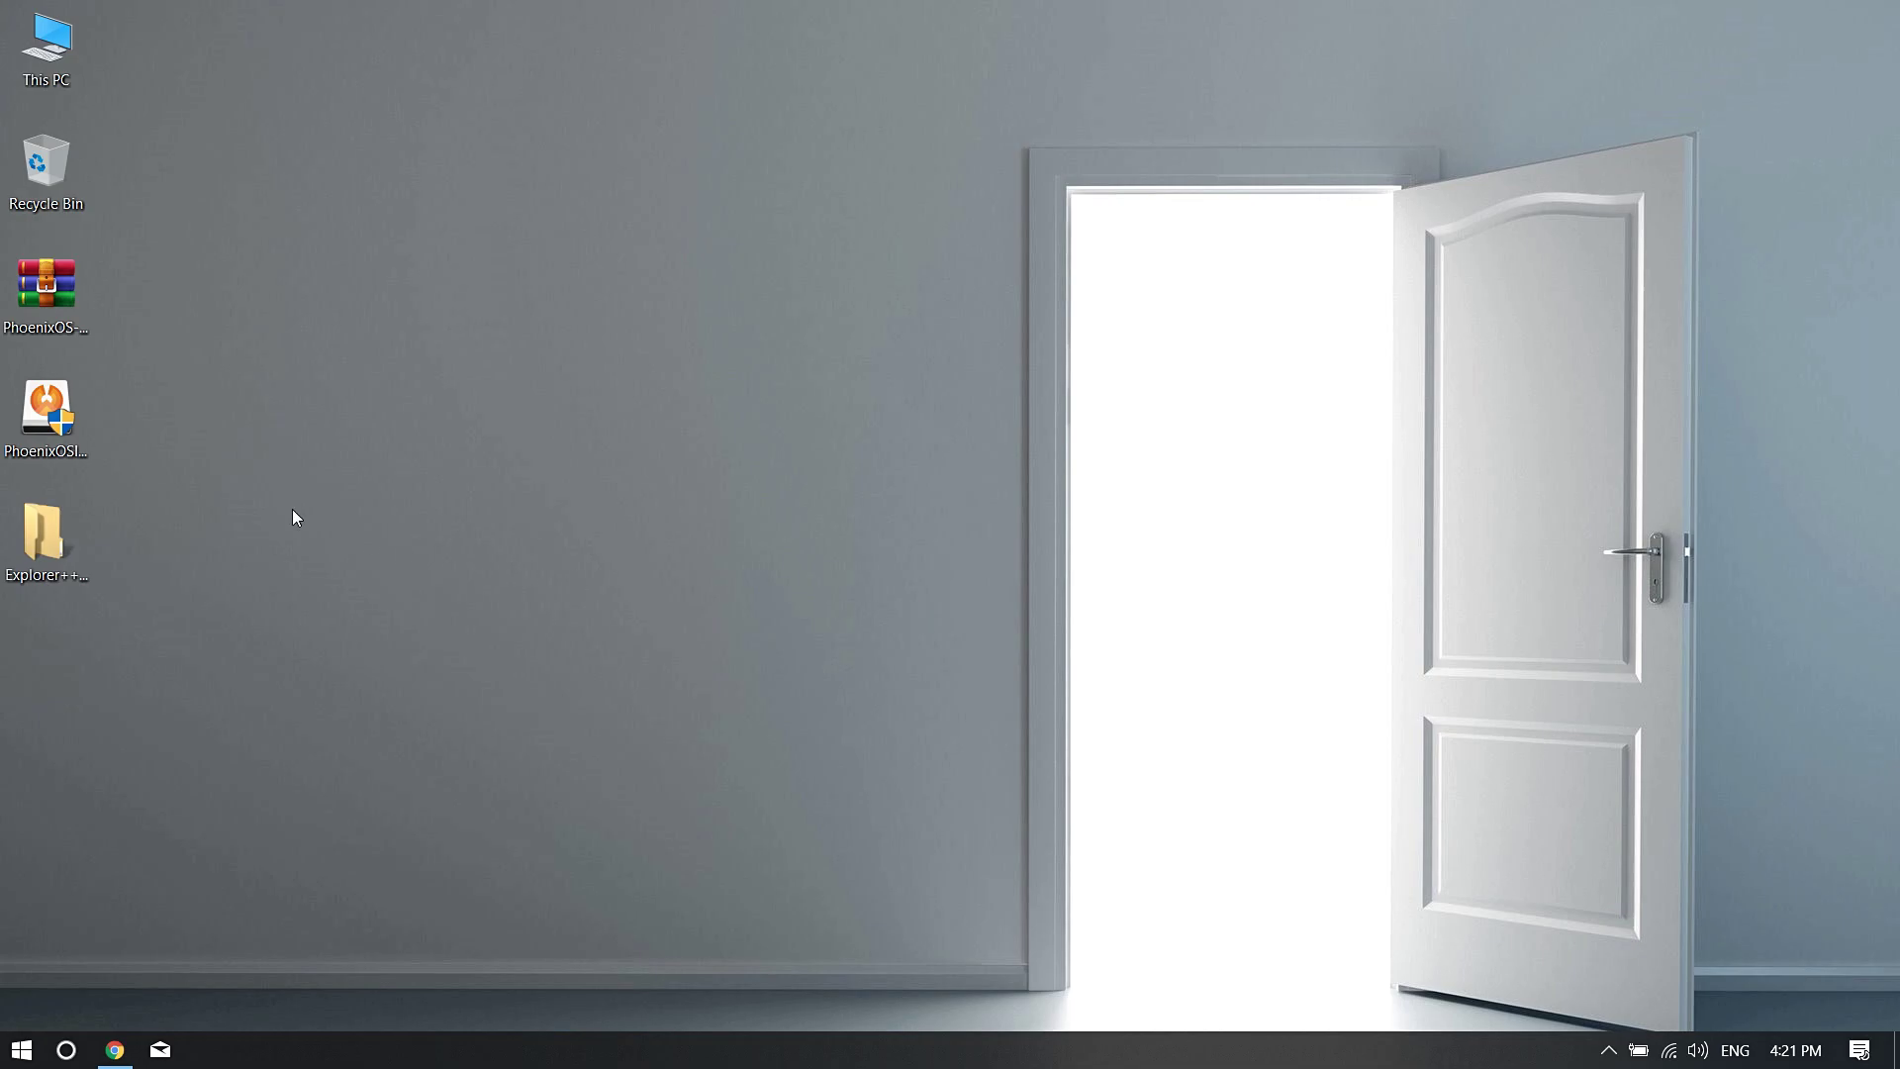
# Refresh the desktop and check the names of the PhoenixOS installer, the .7z archive and Explorer++.
pyautogui.rightClick(591, 318)
pyautogui.click(656, 392)
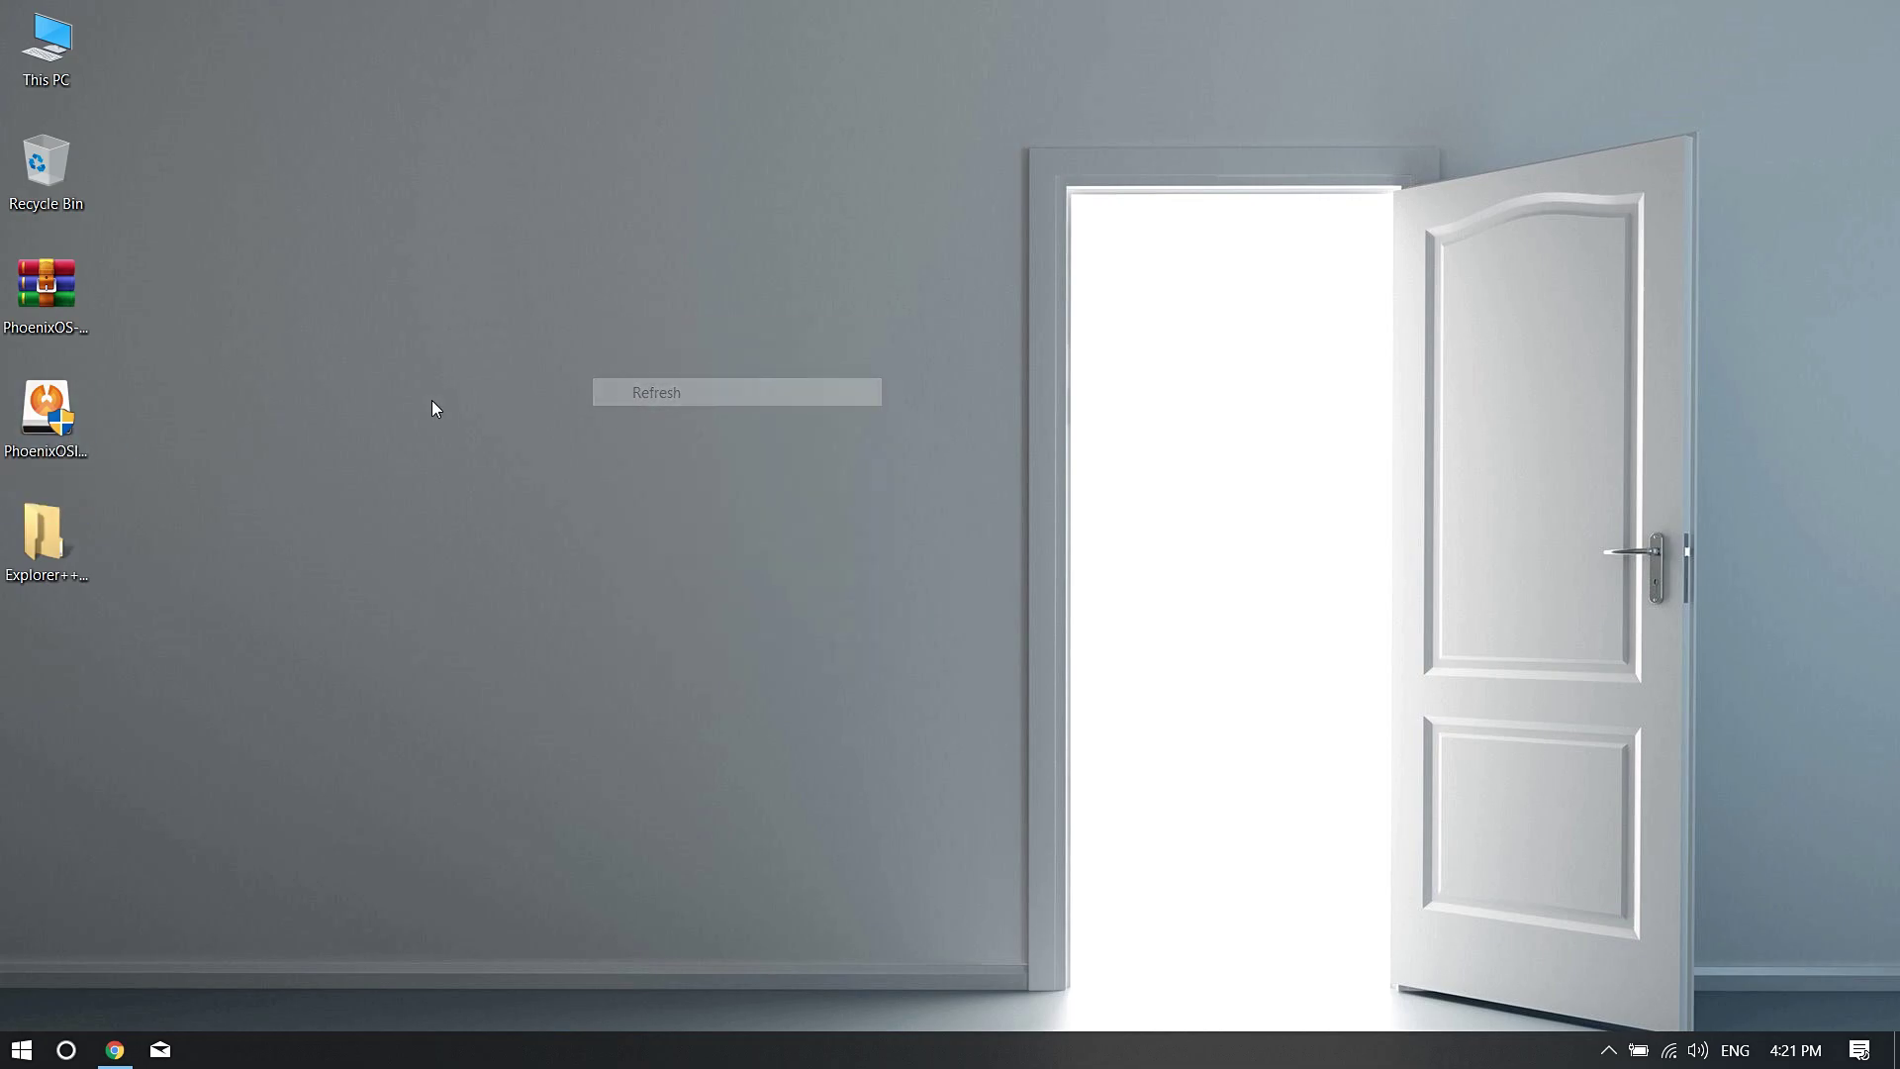
pyautogui.click(69, 433)
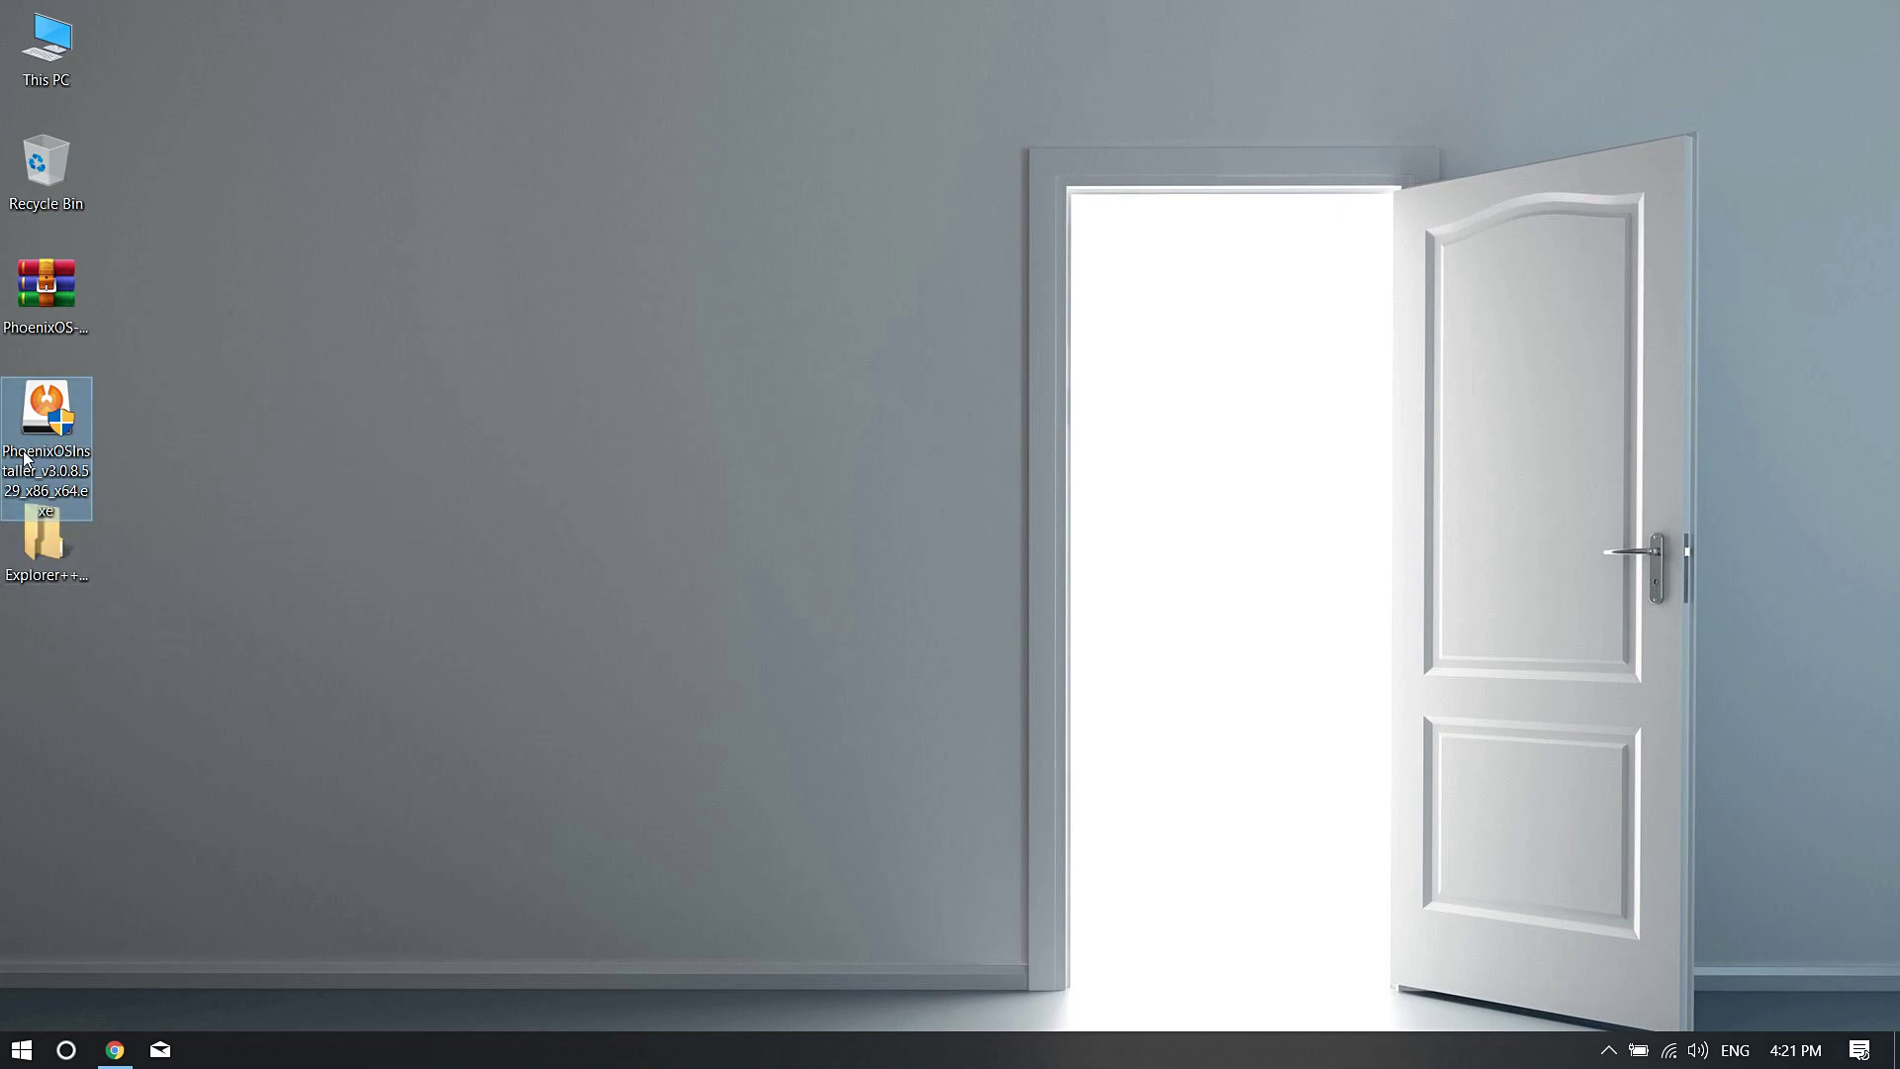
pyautogui.click(306, 401)
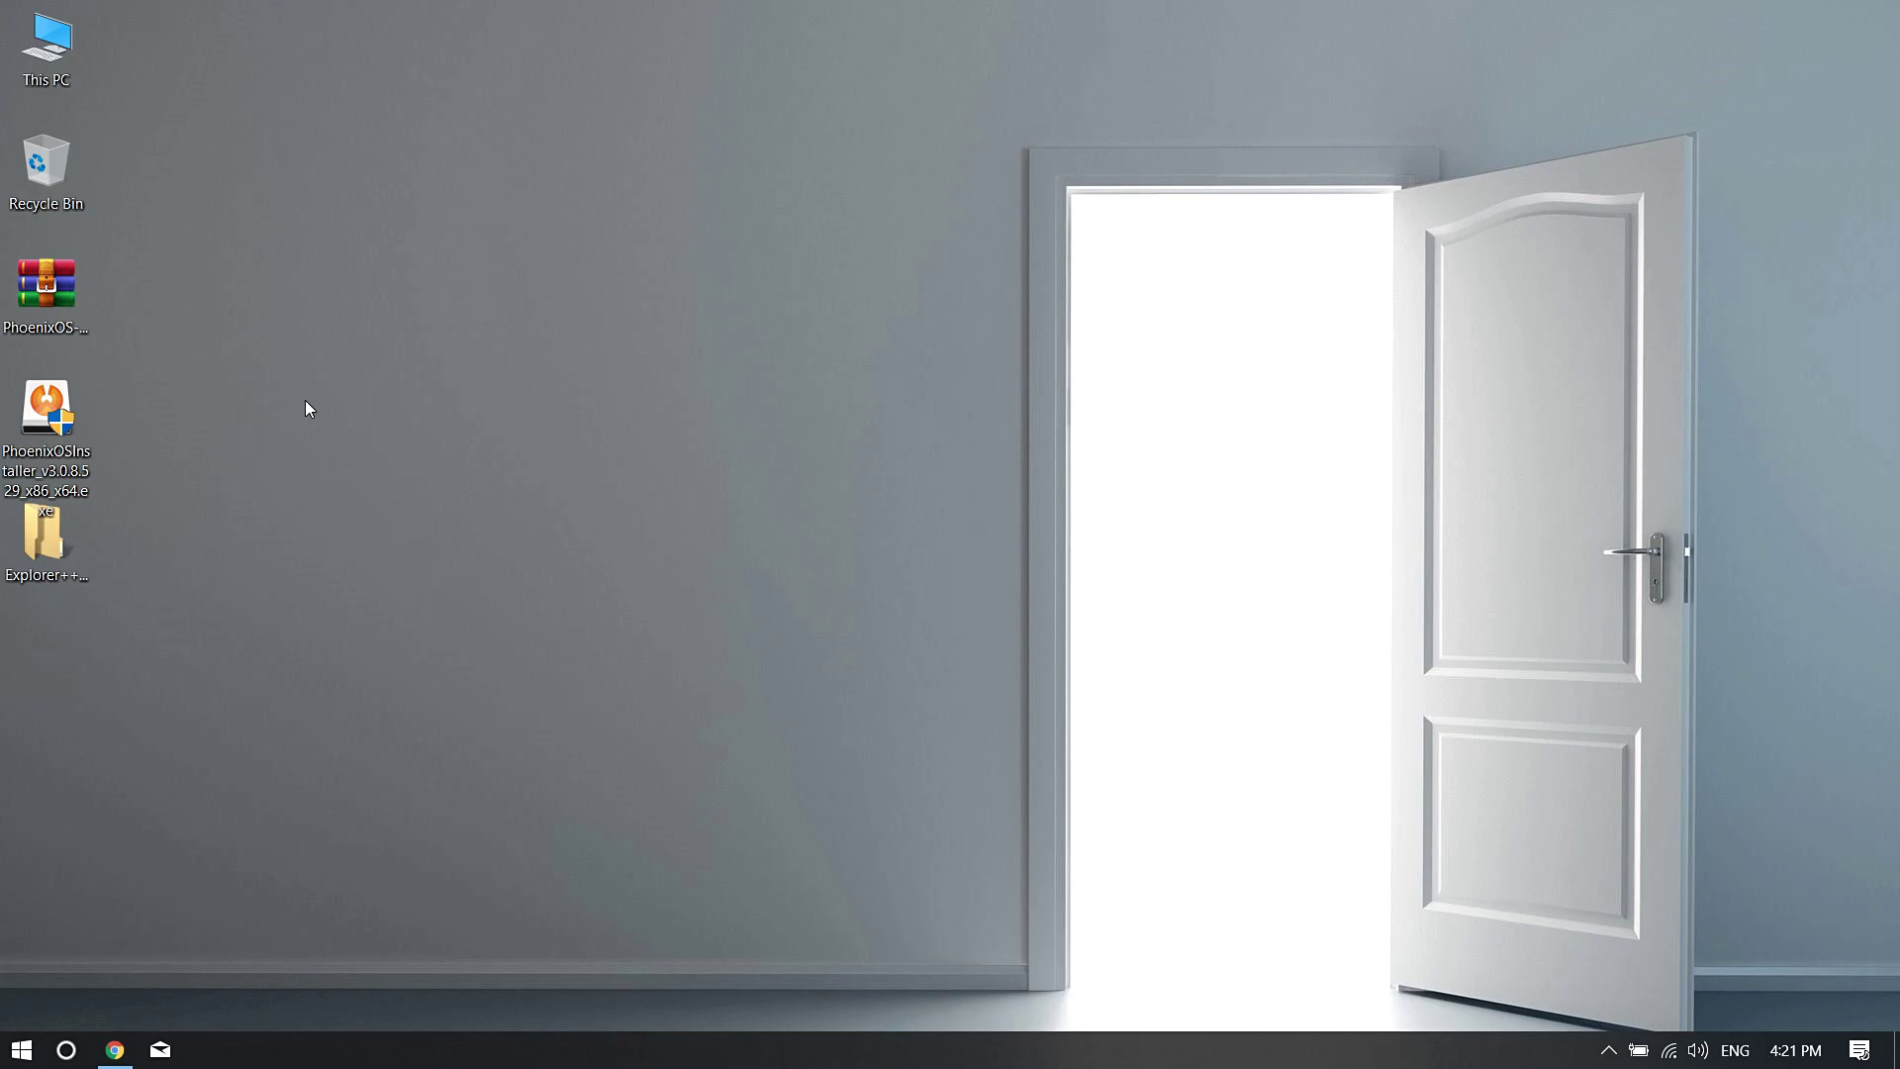
pyautogui.click(66, 293)
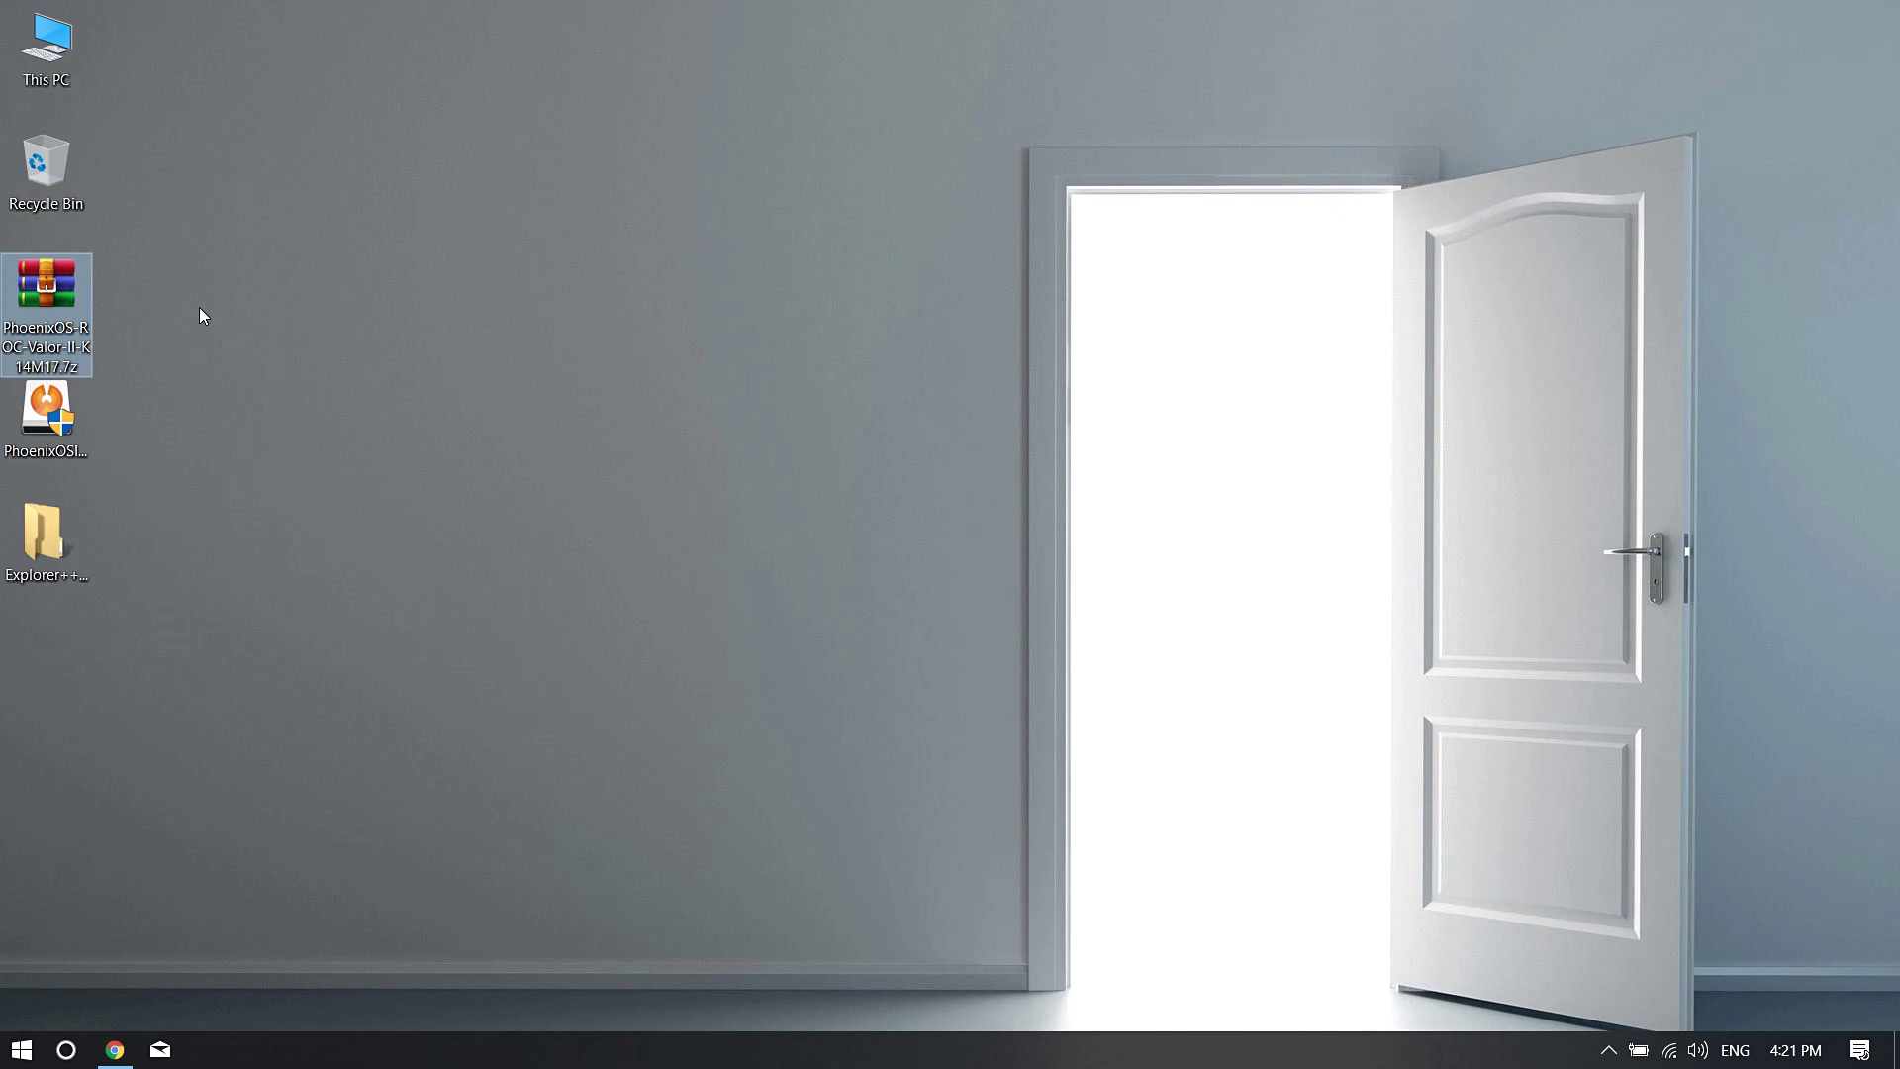
pyautogui.click(466, 303)
pyautogui.press('e')
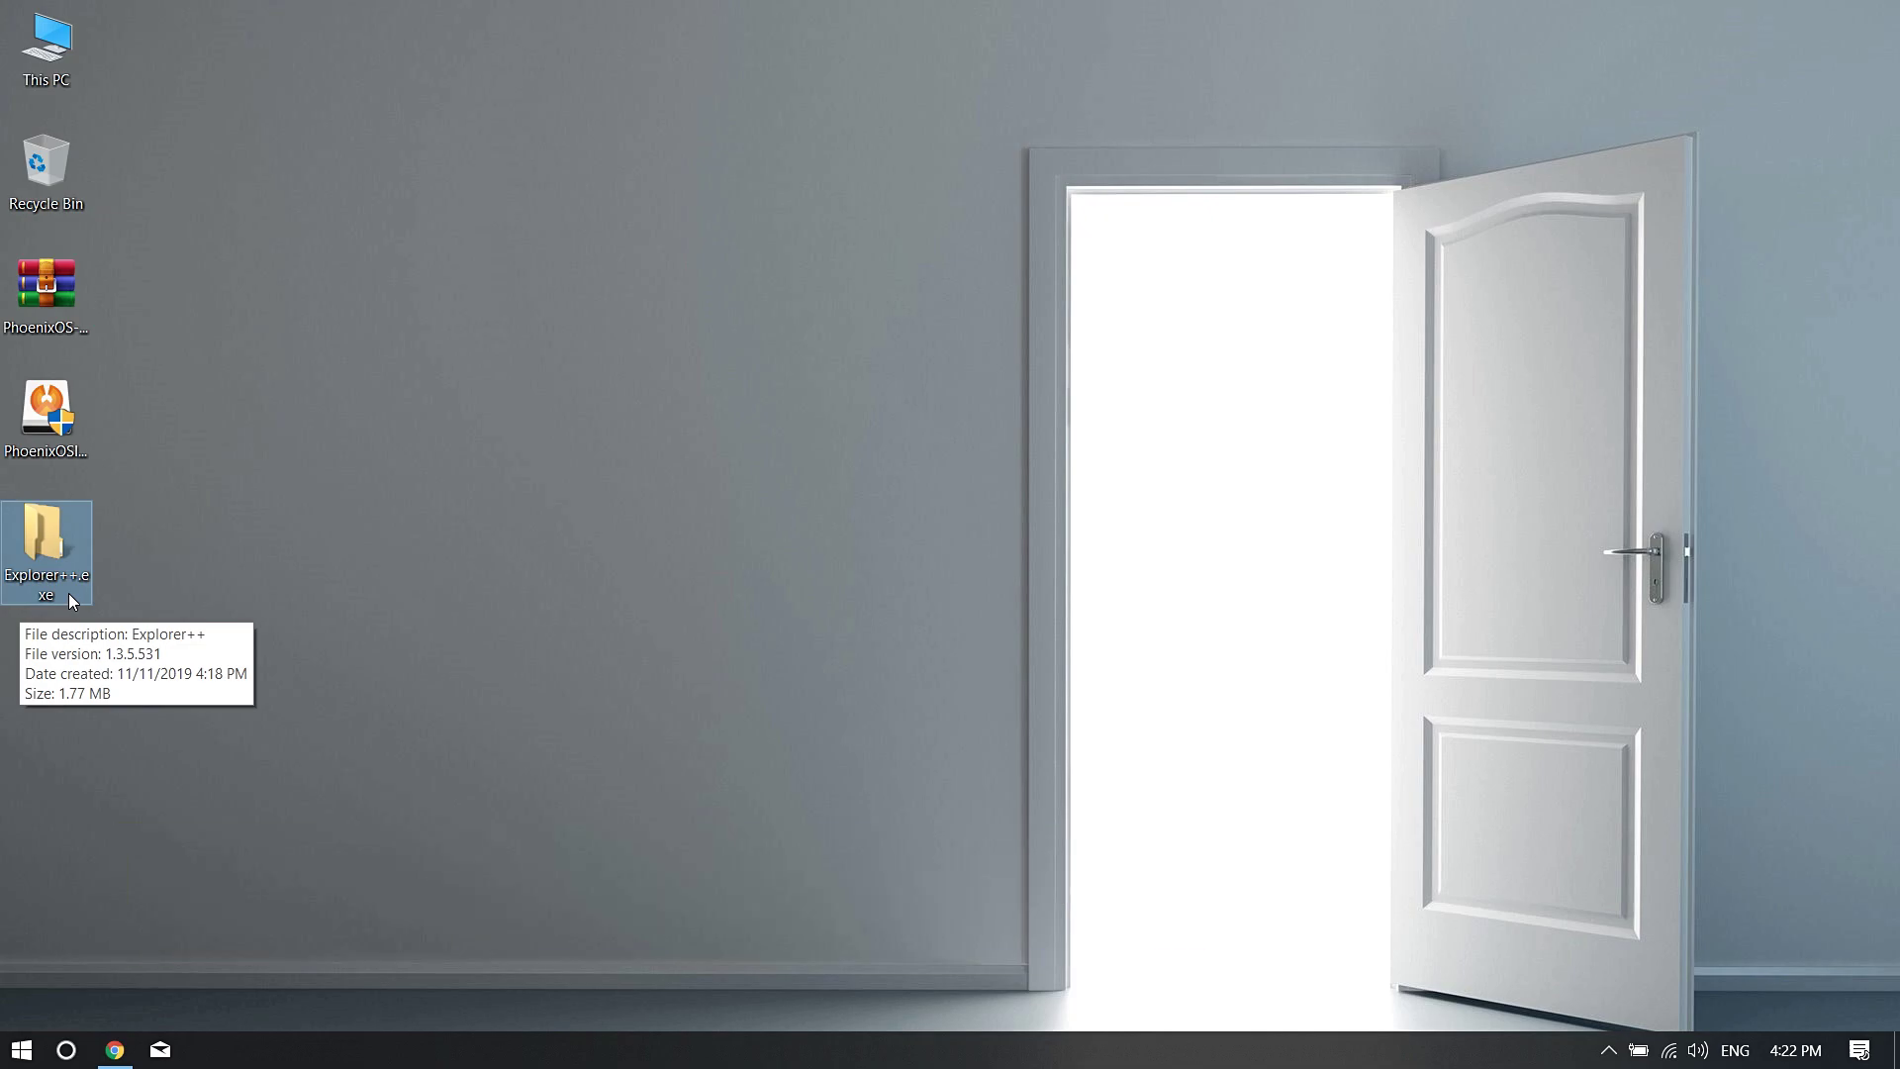
# Bring back the Ext2 Volume Manager download page in Chrome, then minimize the browser.
pyautogui.click(123, 1041)
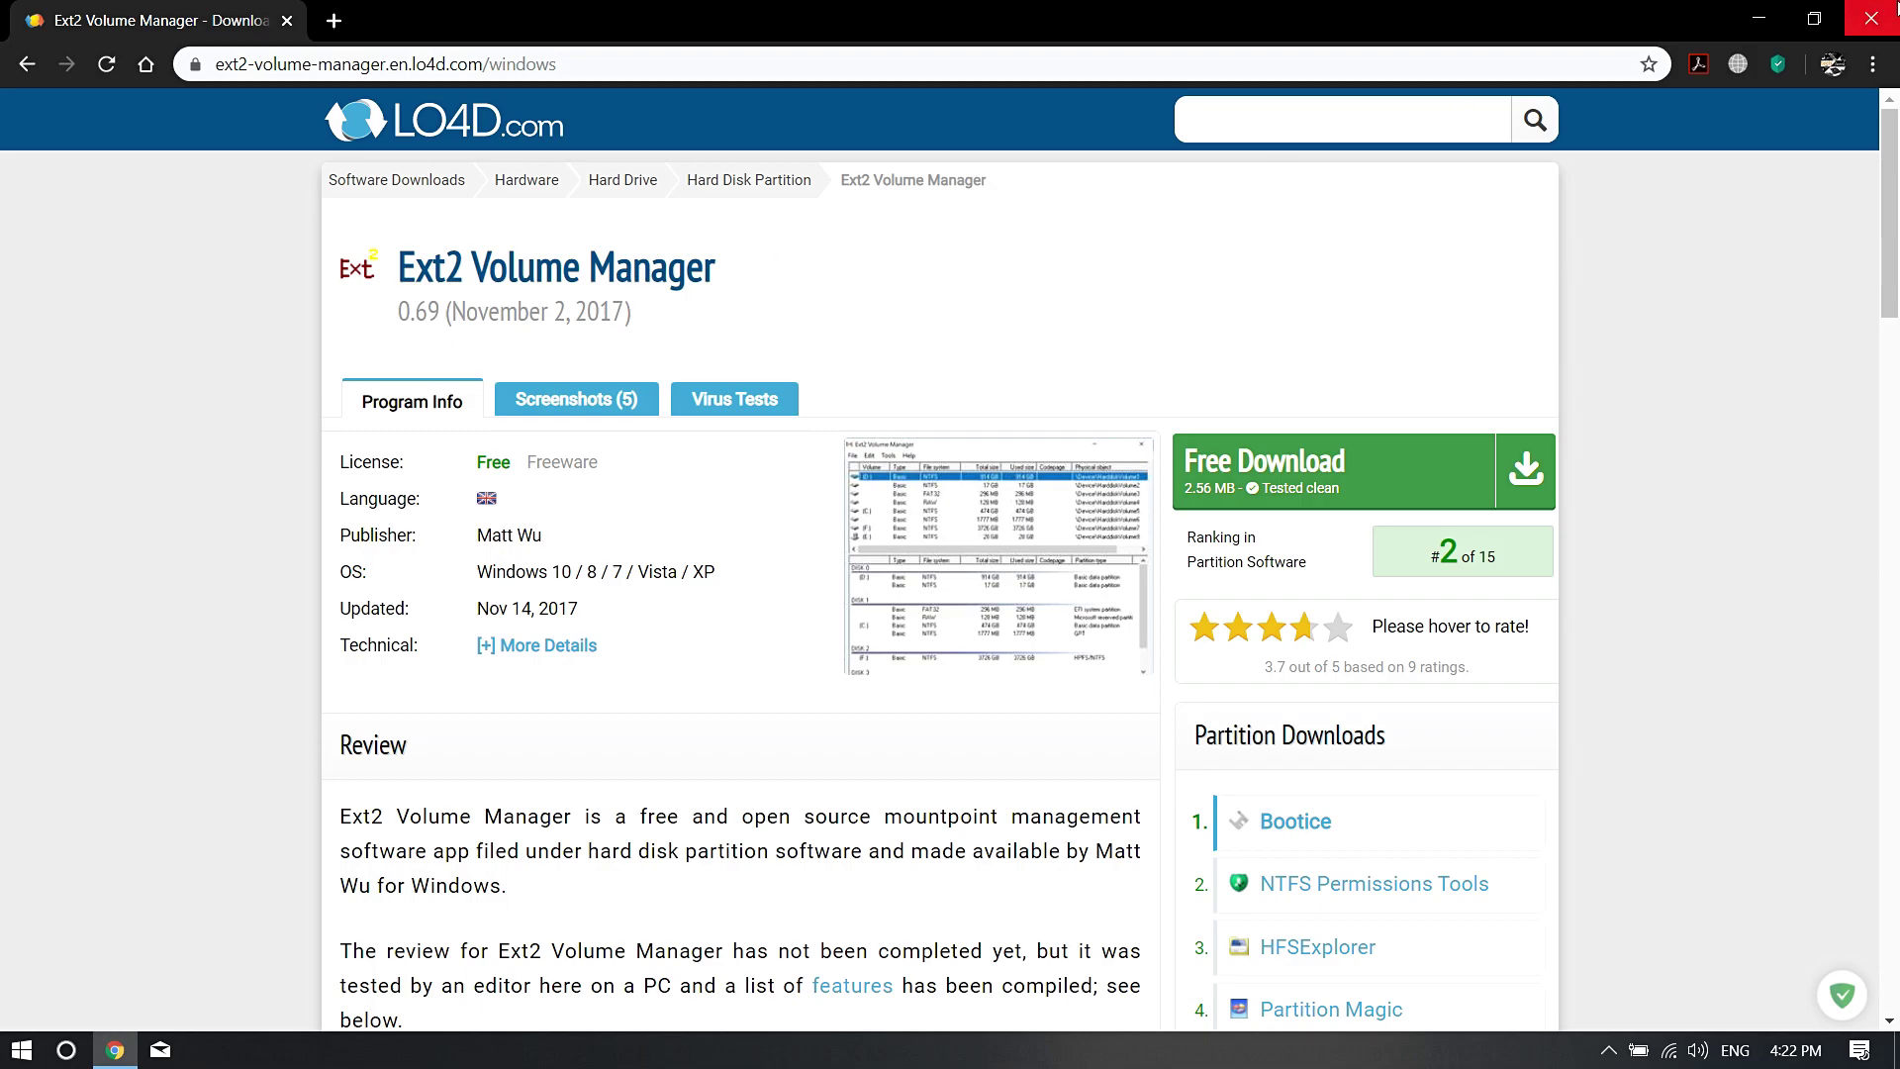
pyautogui.click(1749, 16)
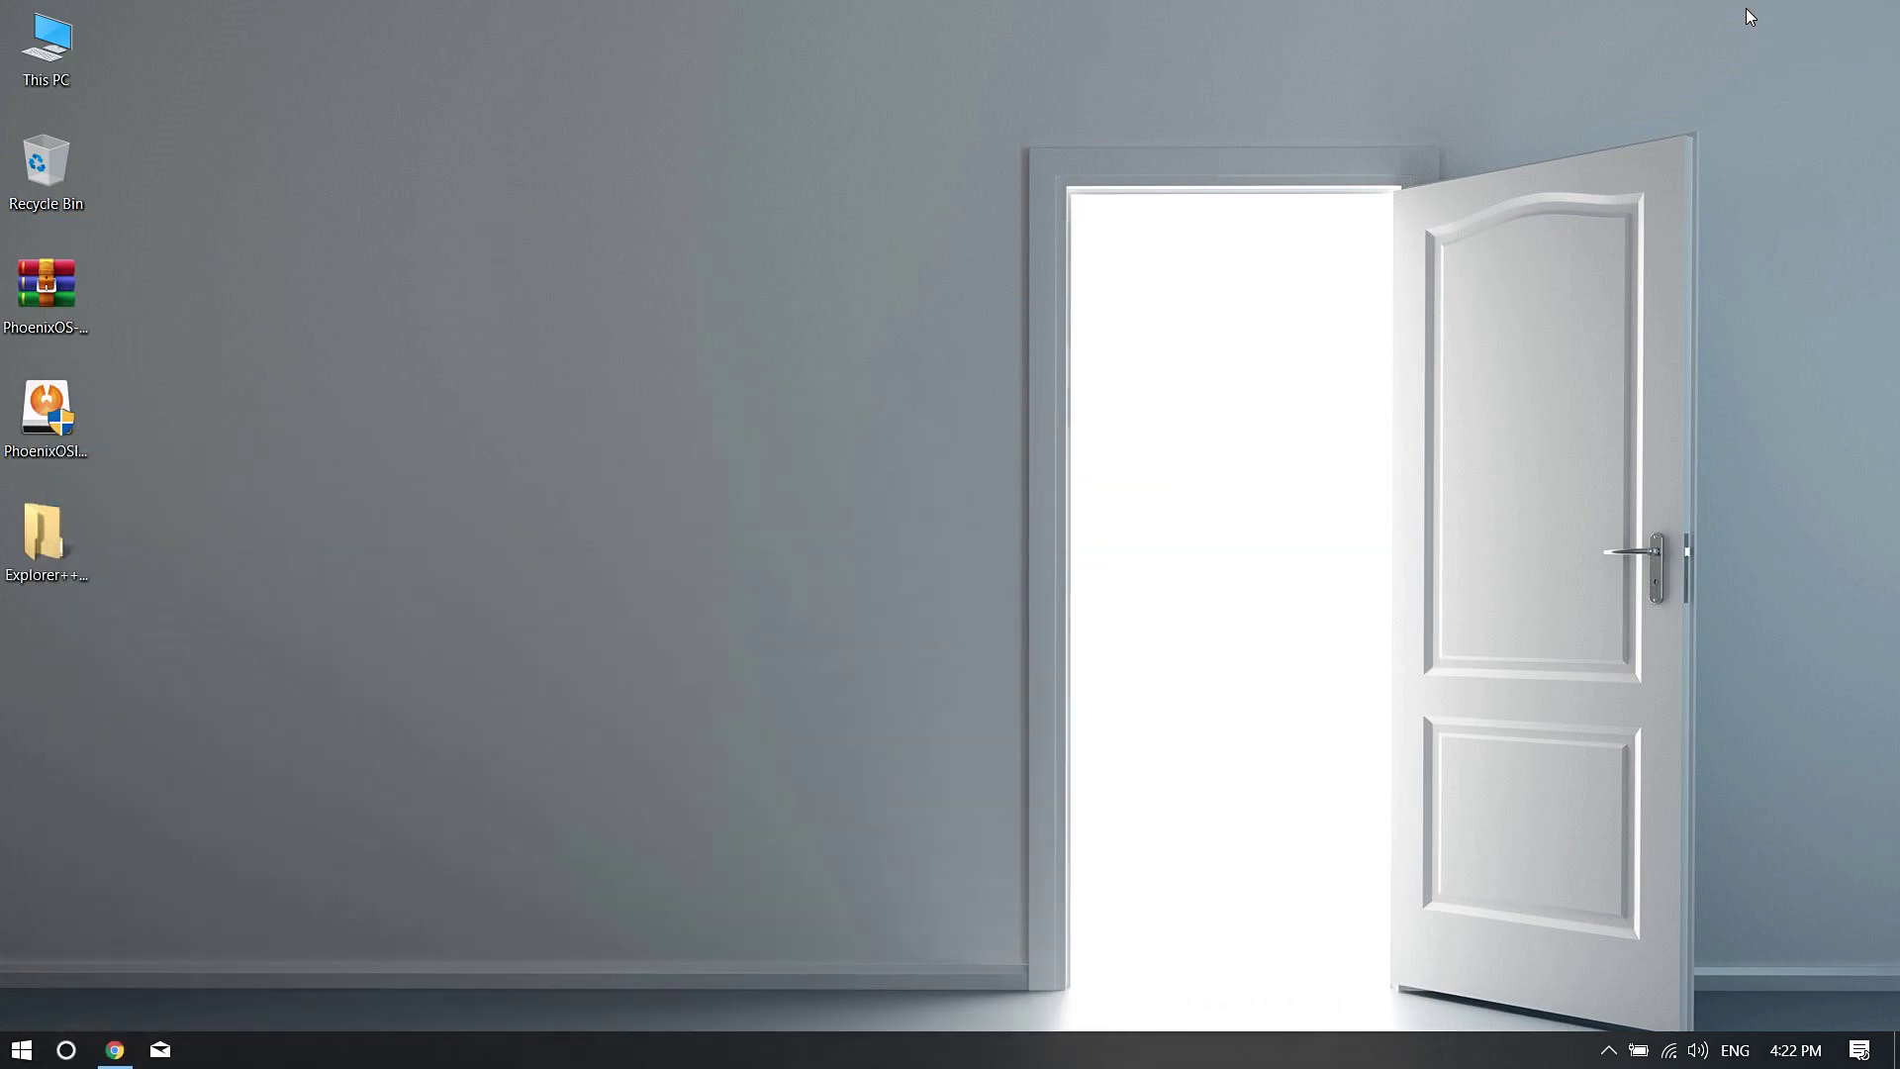
# Launch Phoenix OS Installer, review the hard-disk target drives with C: kept, then cancel the dialog.
pyautogui.click(30, 412)
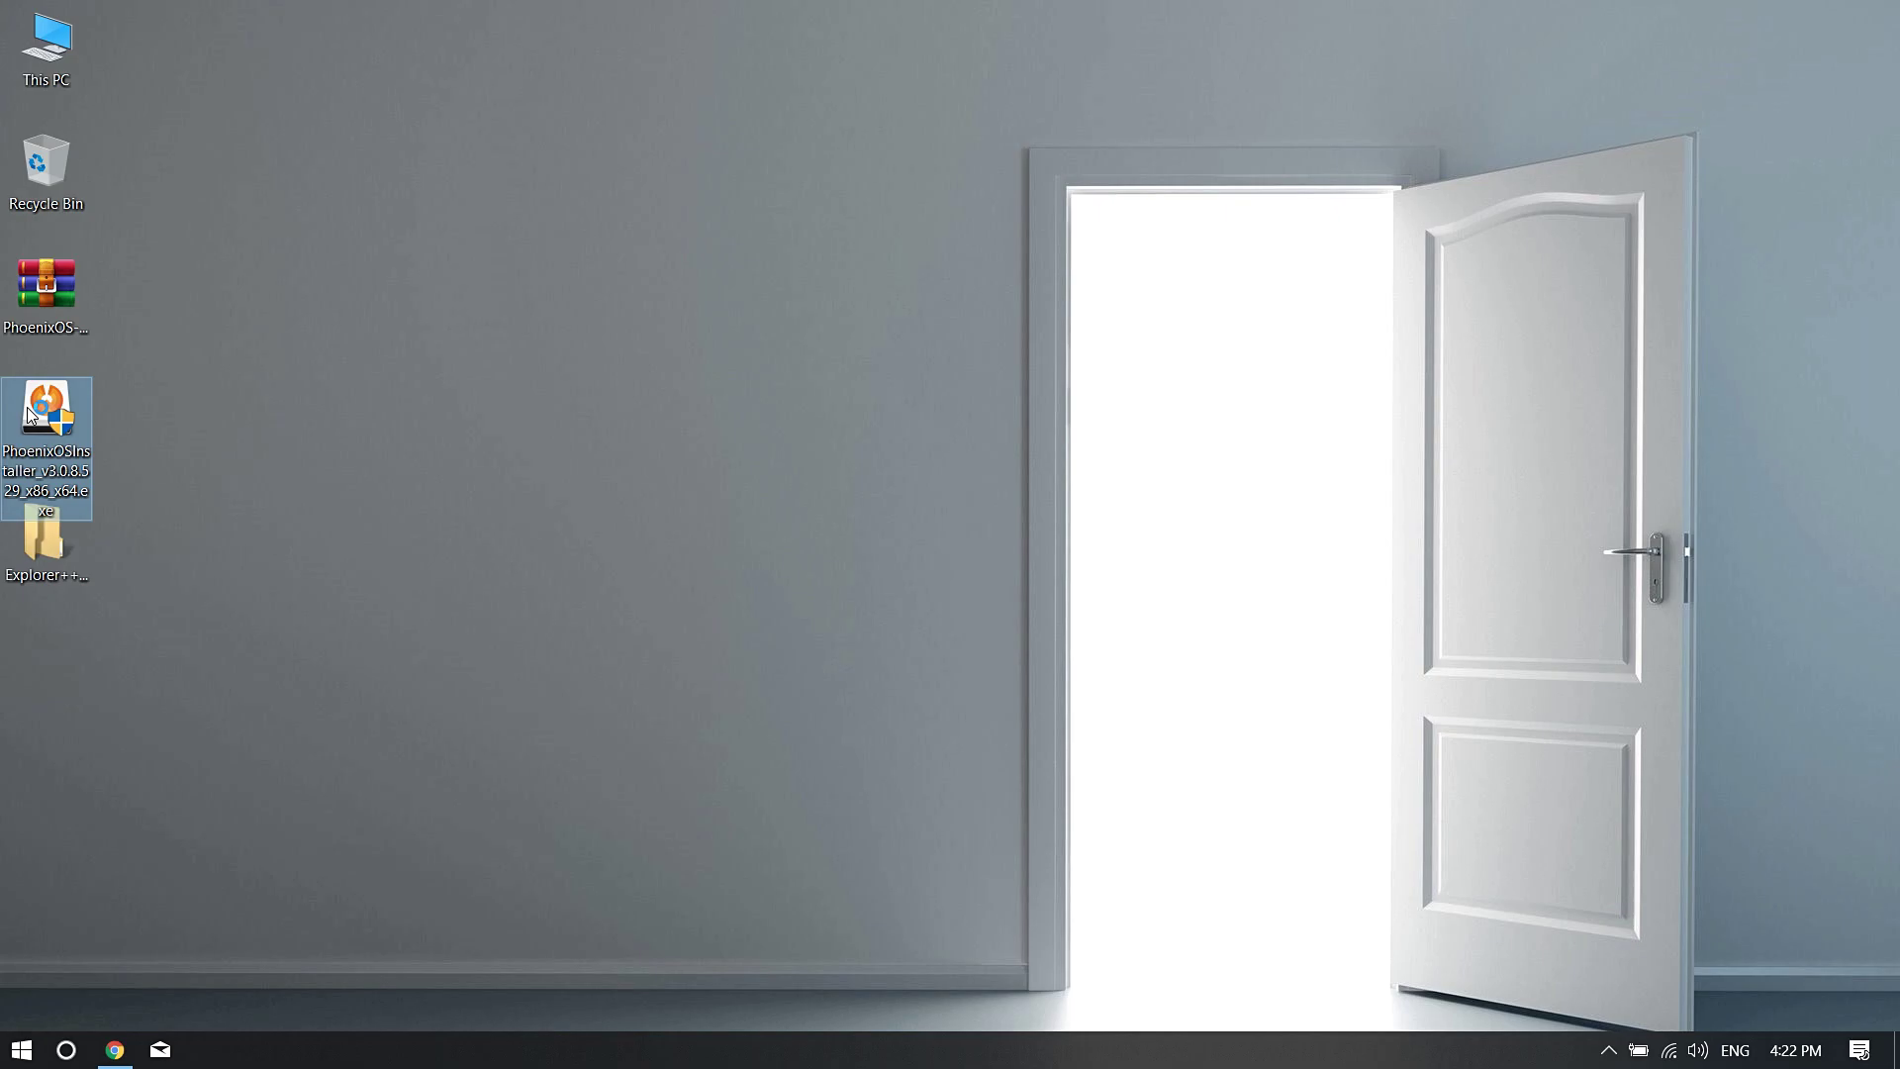
pyautogui.doubleClick(83, 455)
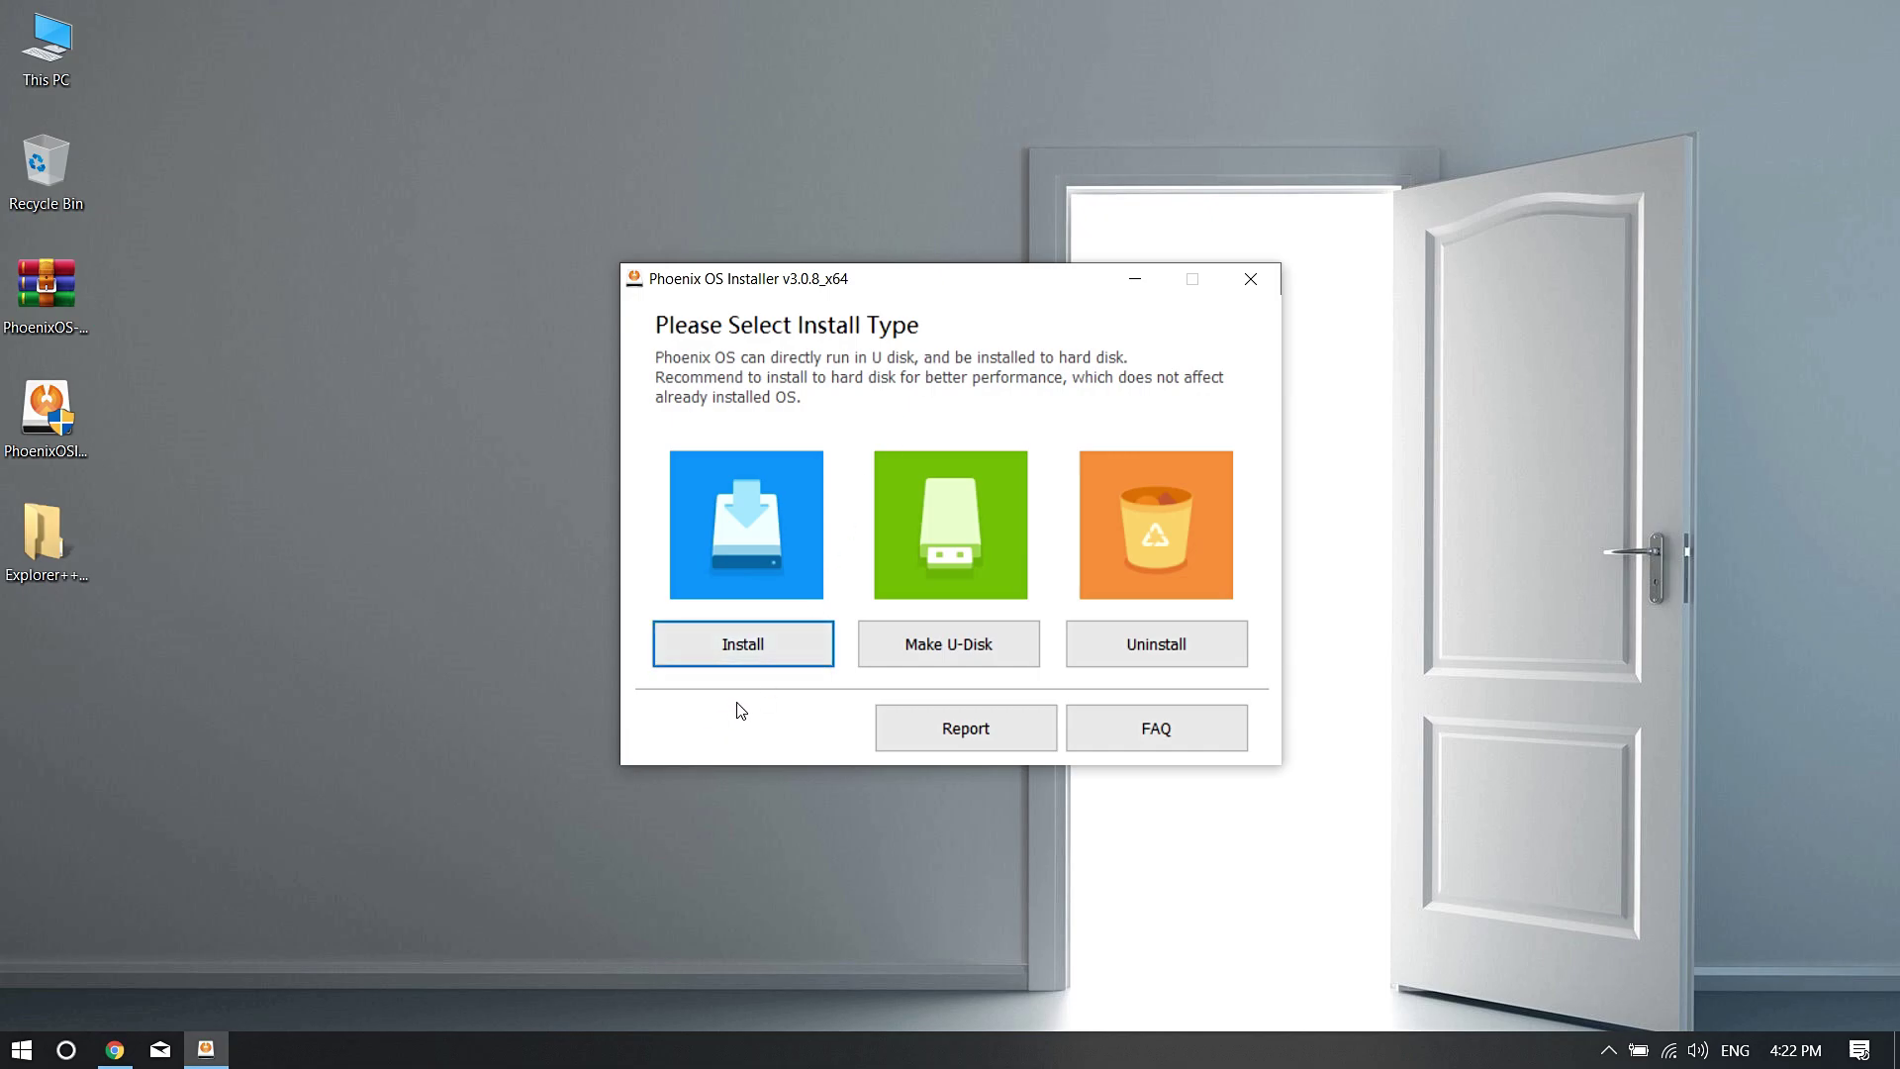
pyautogui.click(756, 665)
pyautogui.click(941, 550)
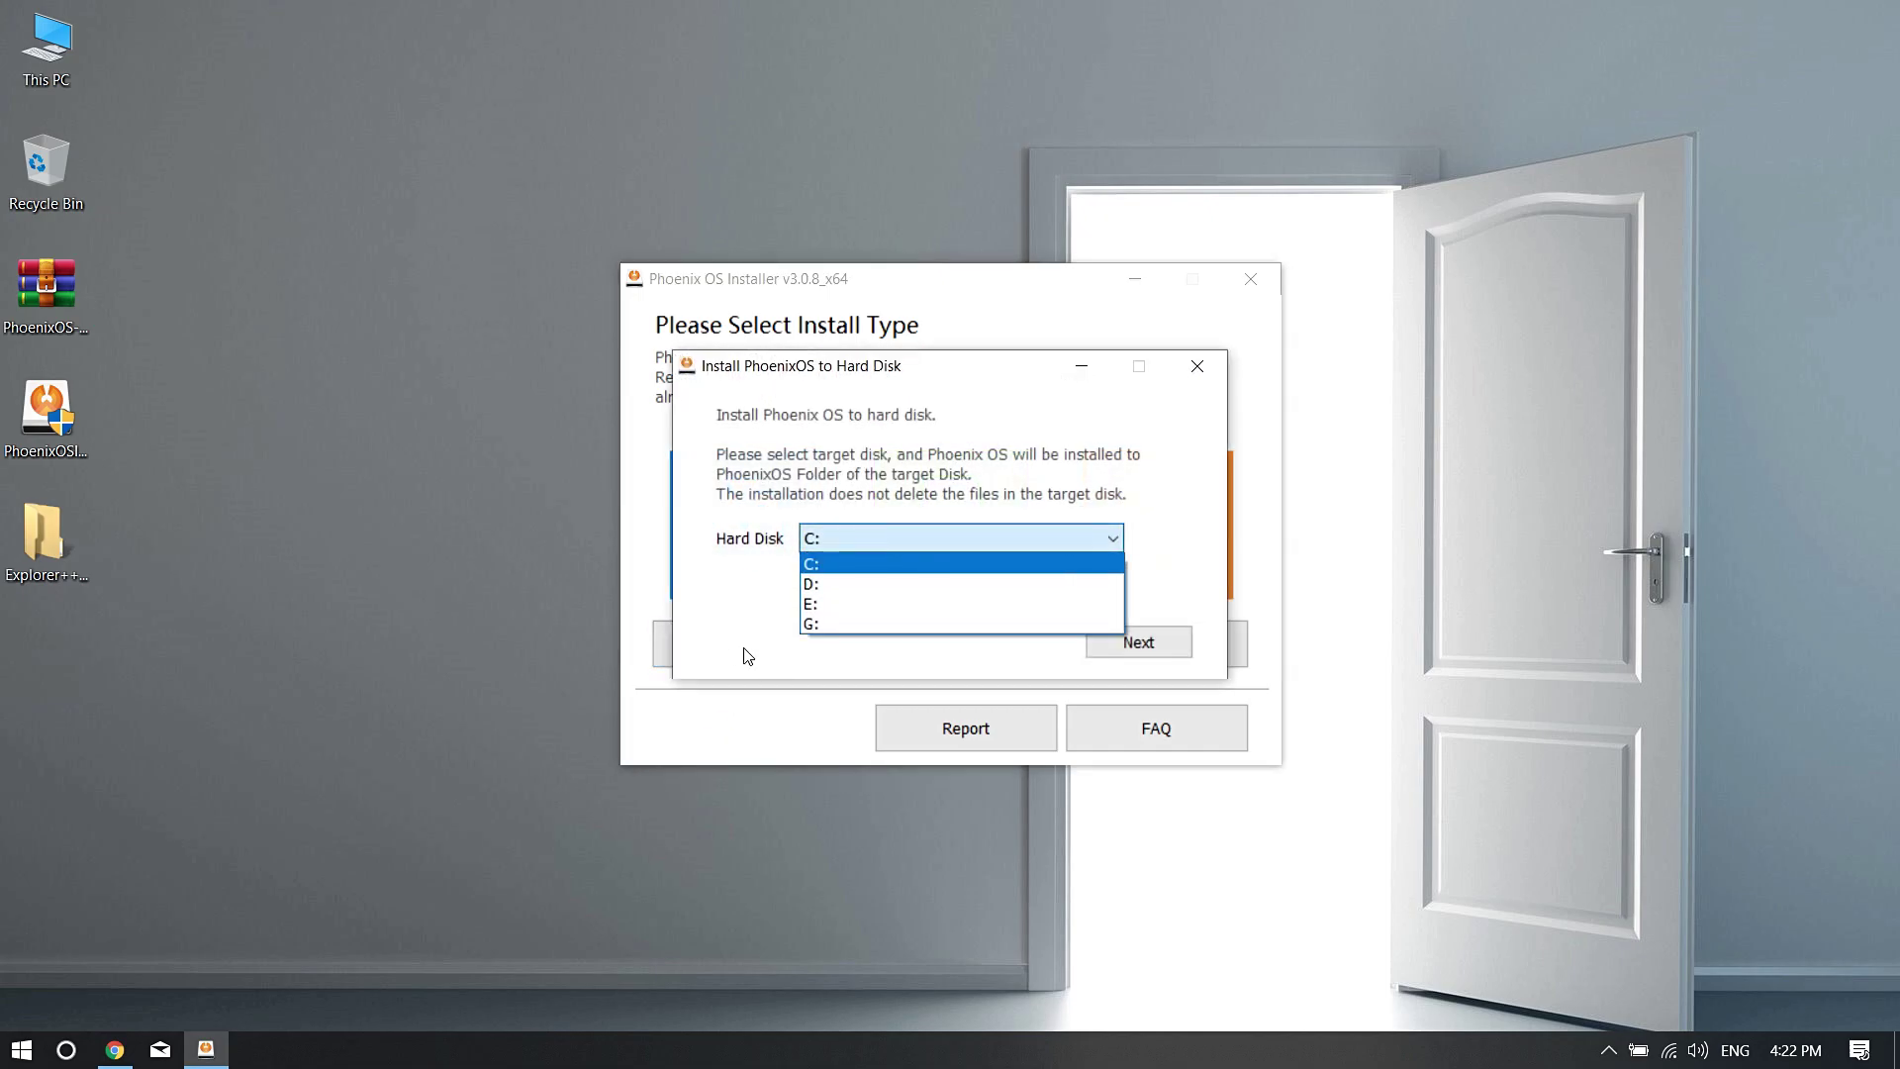
pyautogui.click(788, 569)
pyautogui.click(1198, 365)
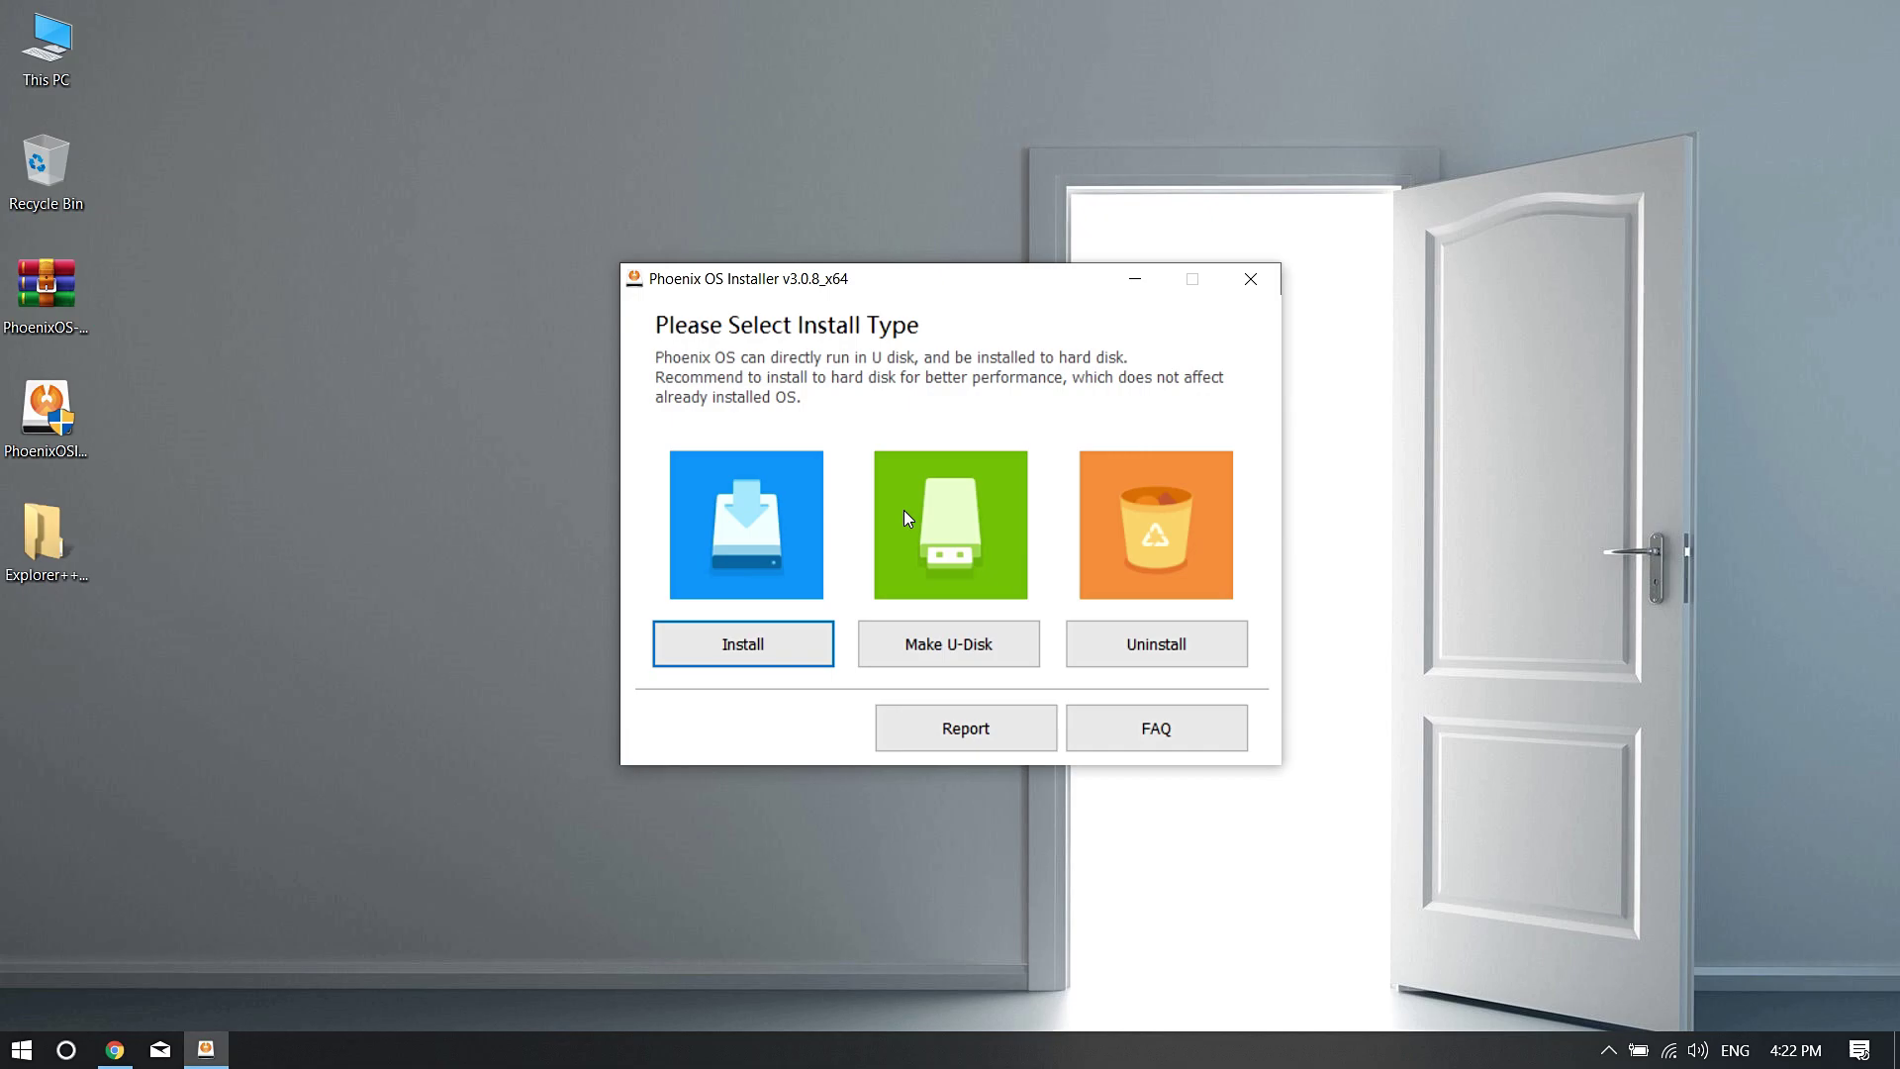
pyautogui.click(438, 305)
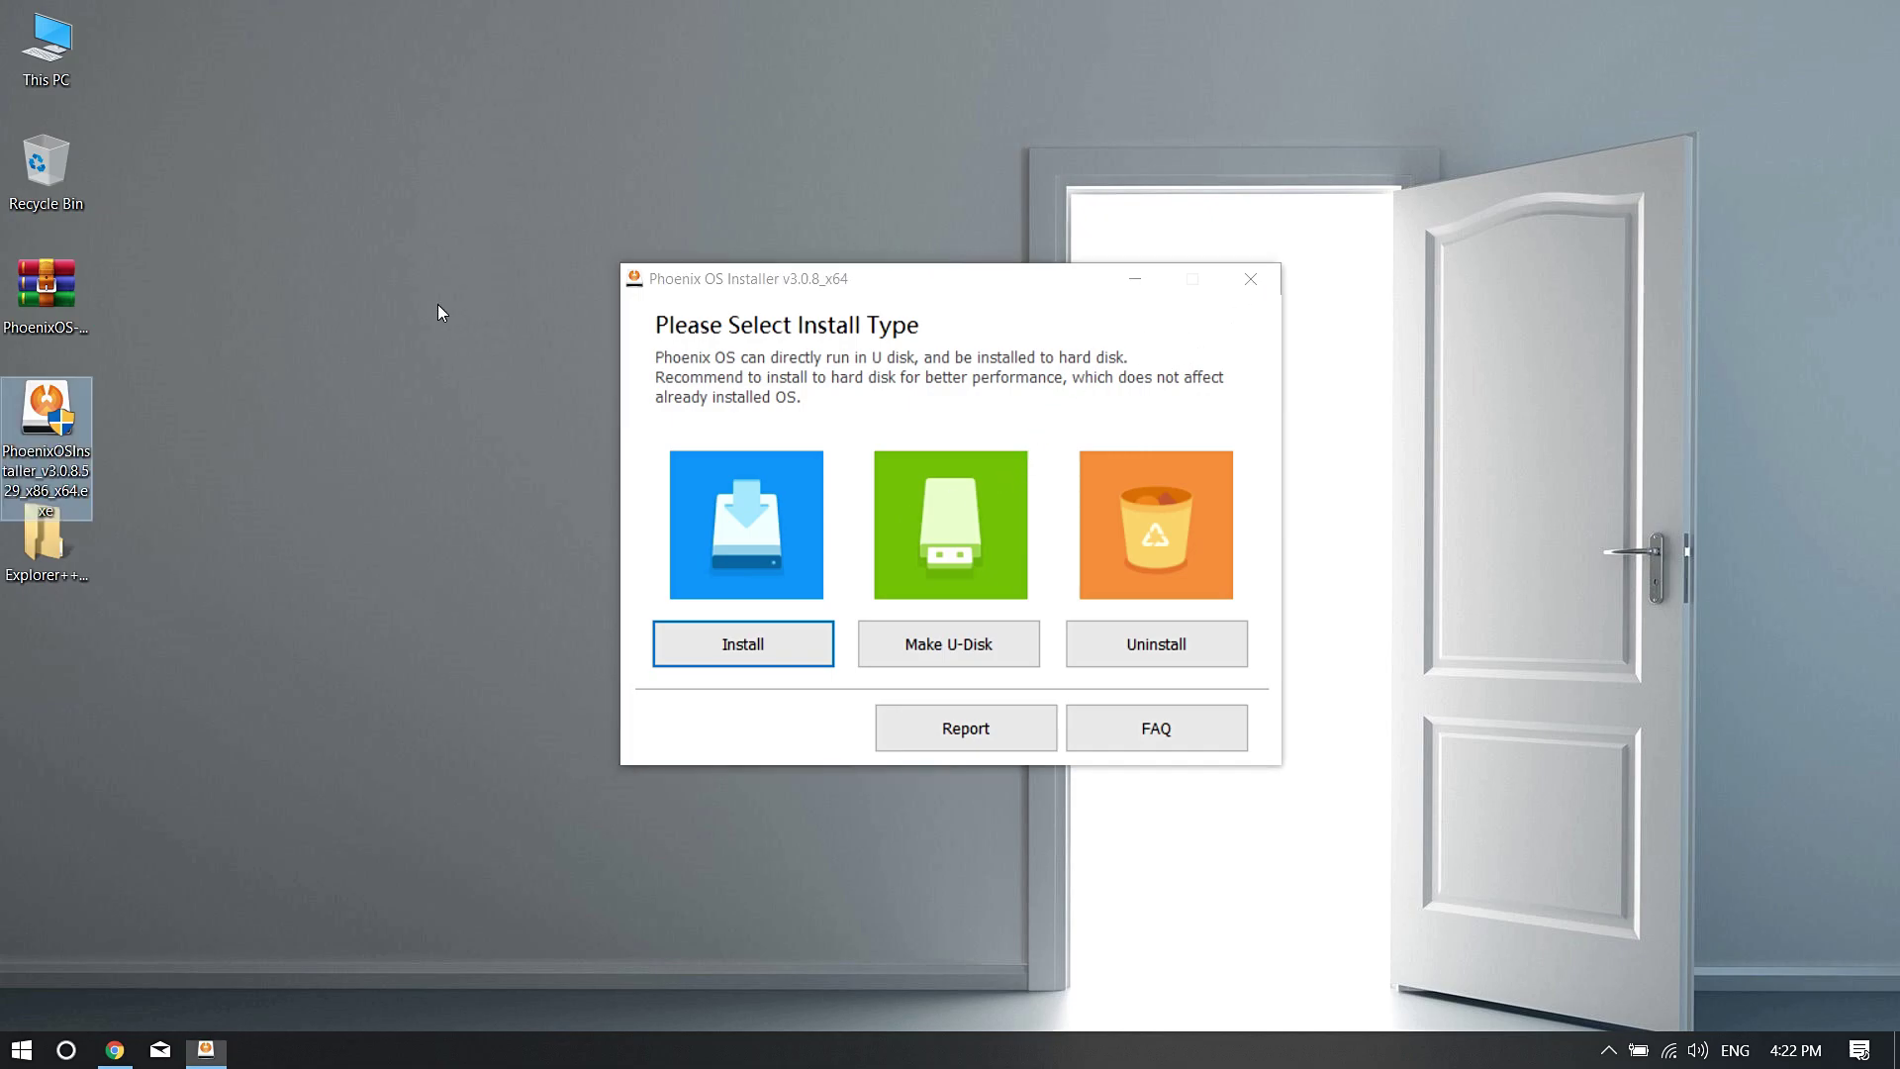
# Refresh the desktop and browse to C:\PhoenixOS to inspect its eight files, from initrd.img to uninstaller.exe.
pyautogui.rightClick(438, 304)
pyautogui.click(509, 382)
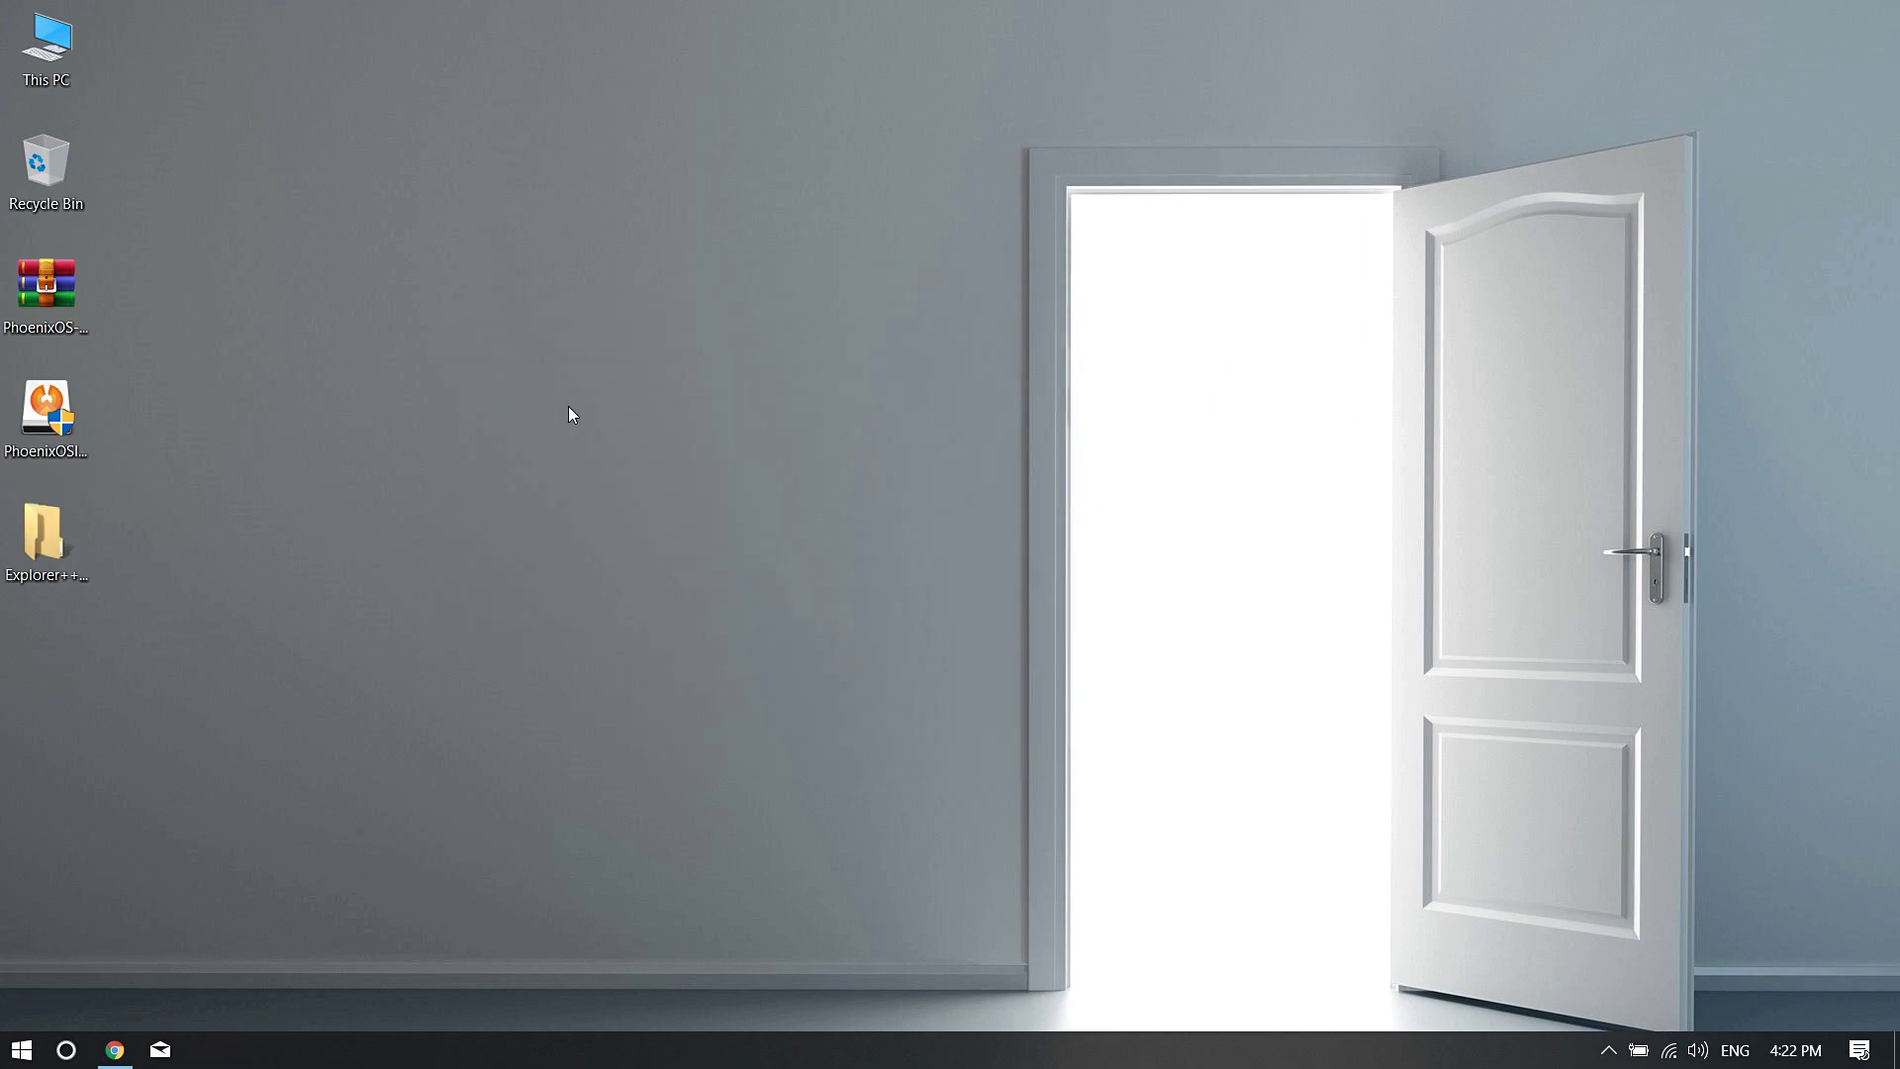
pyautogui.doubleClick(57, 68)
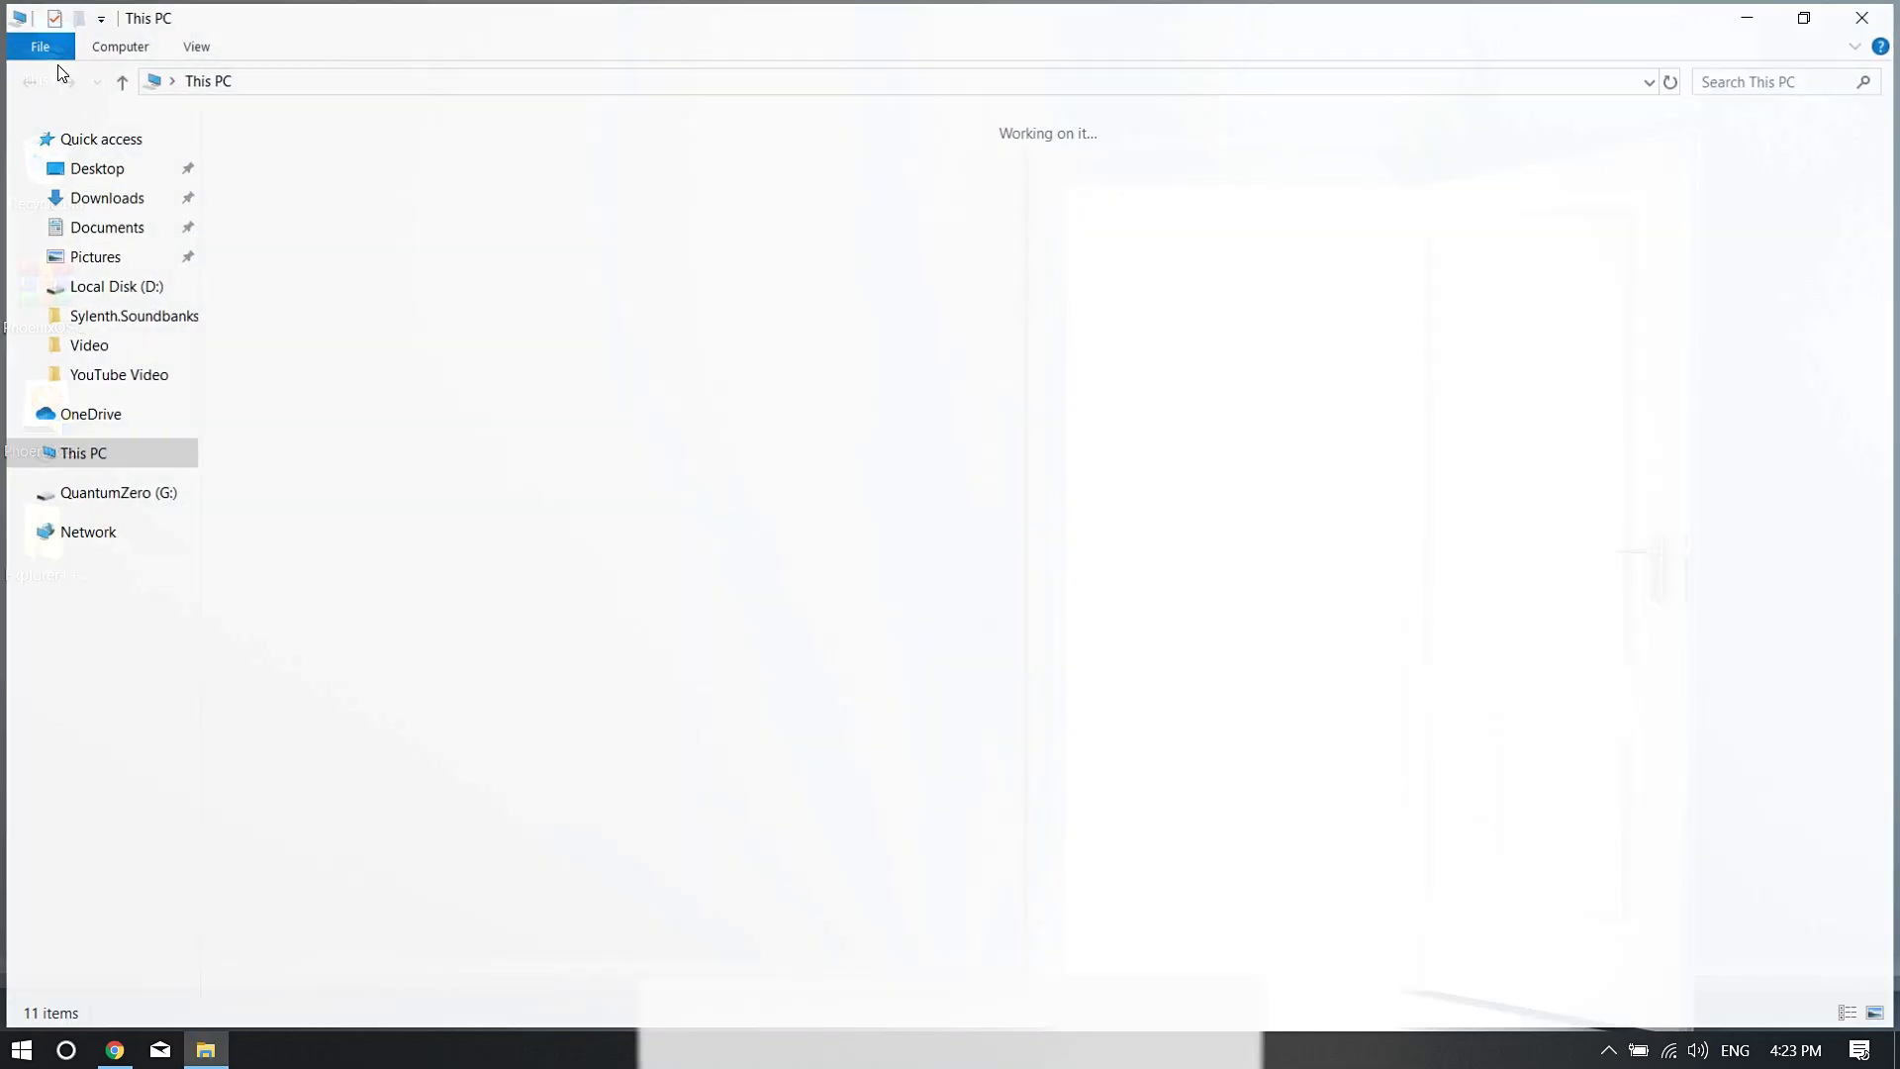
pyautogui.doubleClick(336, 376)
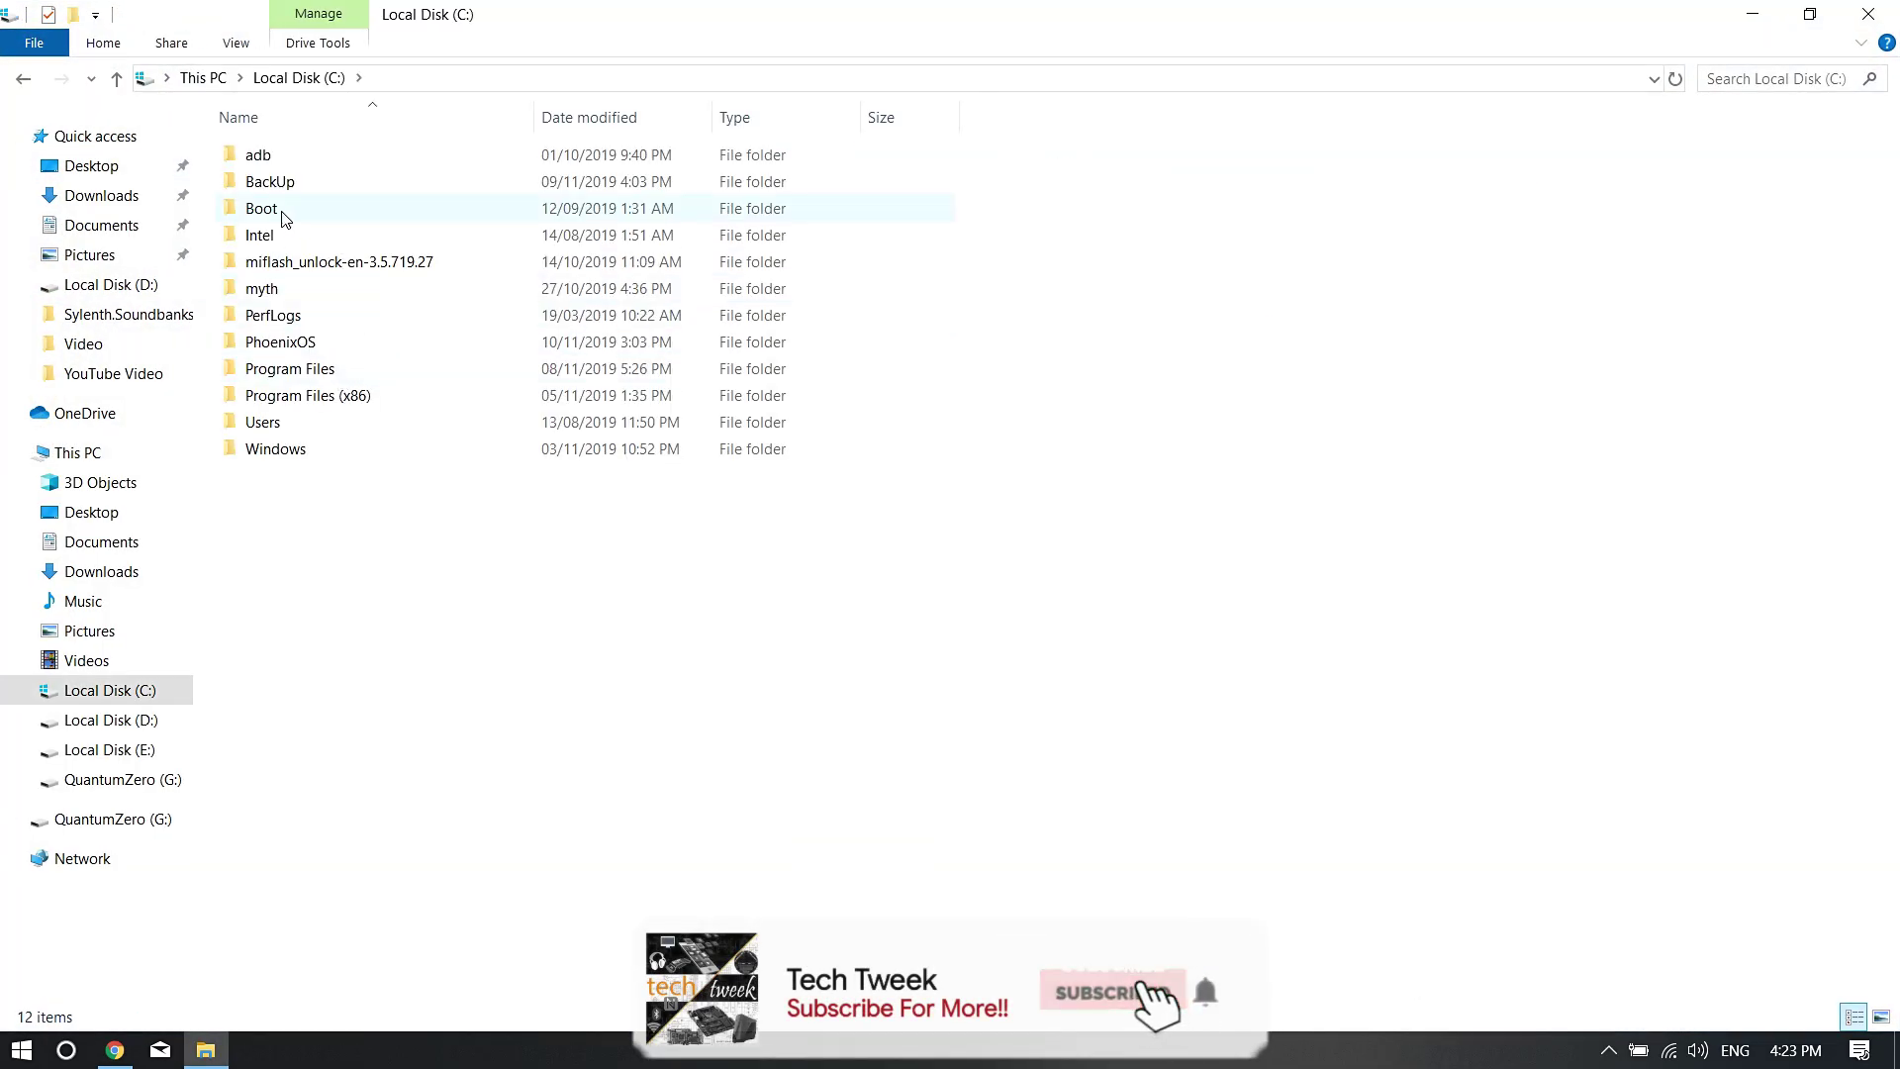
pyautogui.doubleClick(321, 342)
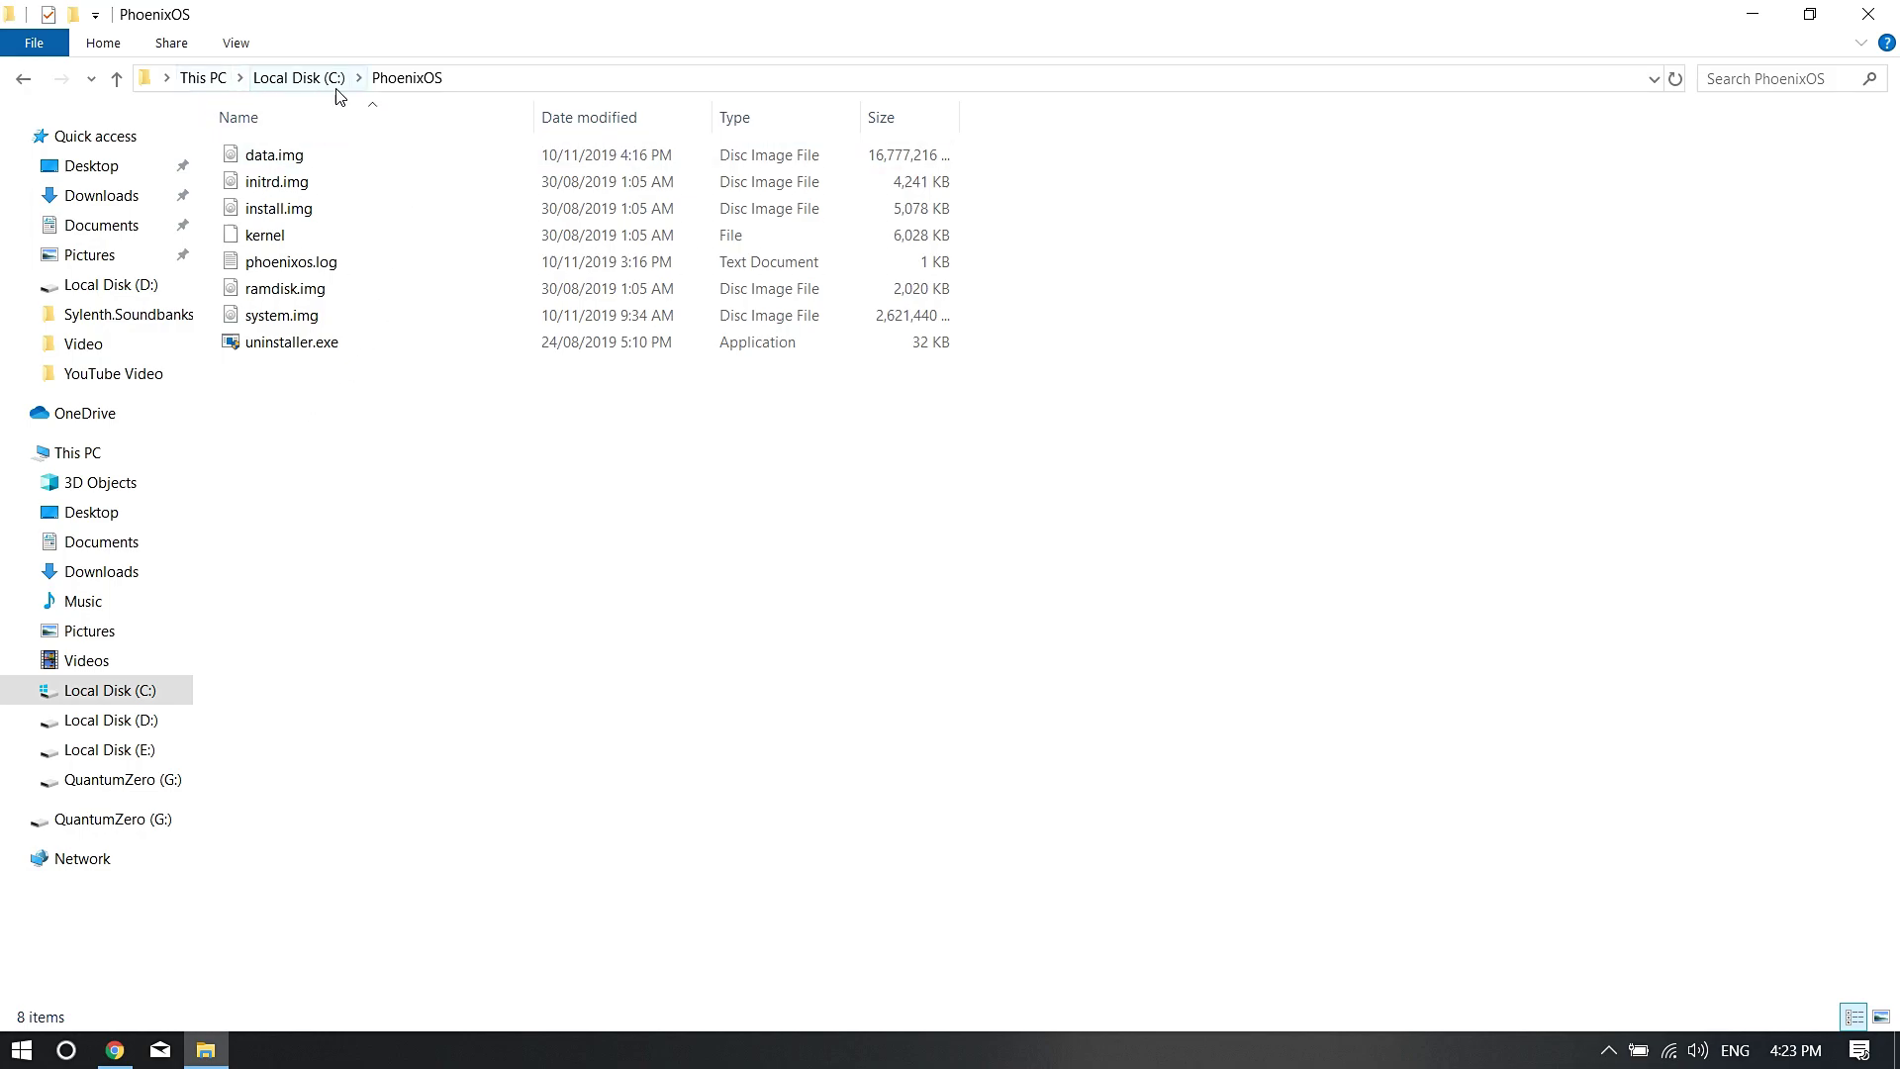
pyautogui.moveTo(315, 430); pyautogui.dragTo(356, 183)
pyautogui.click(285, 593)
pyautogui.doubleClick(509, 10)
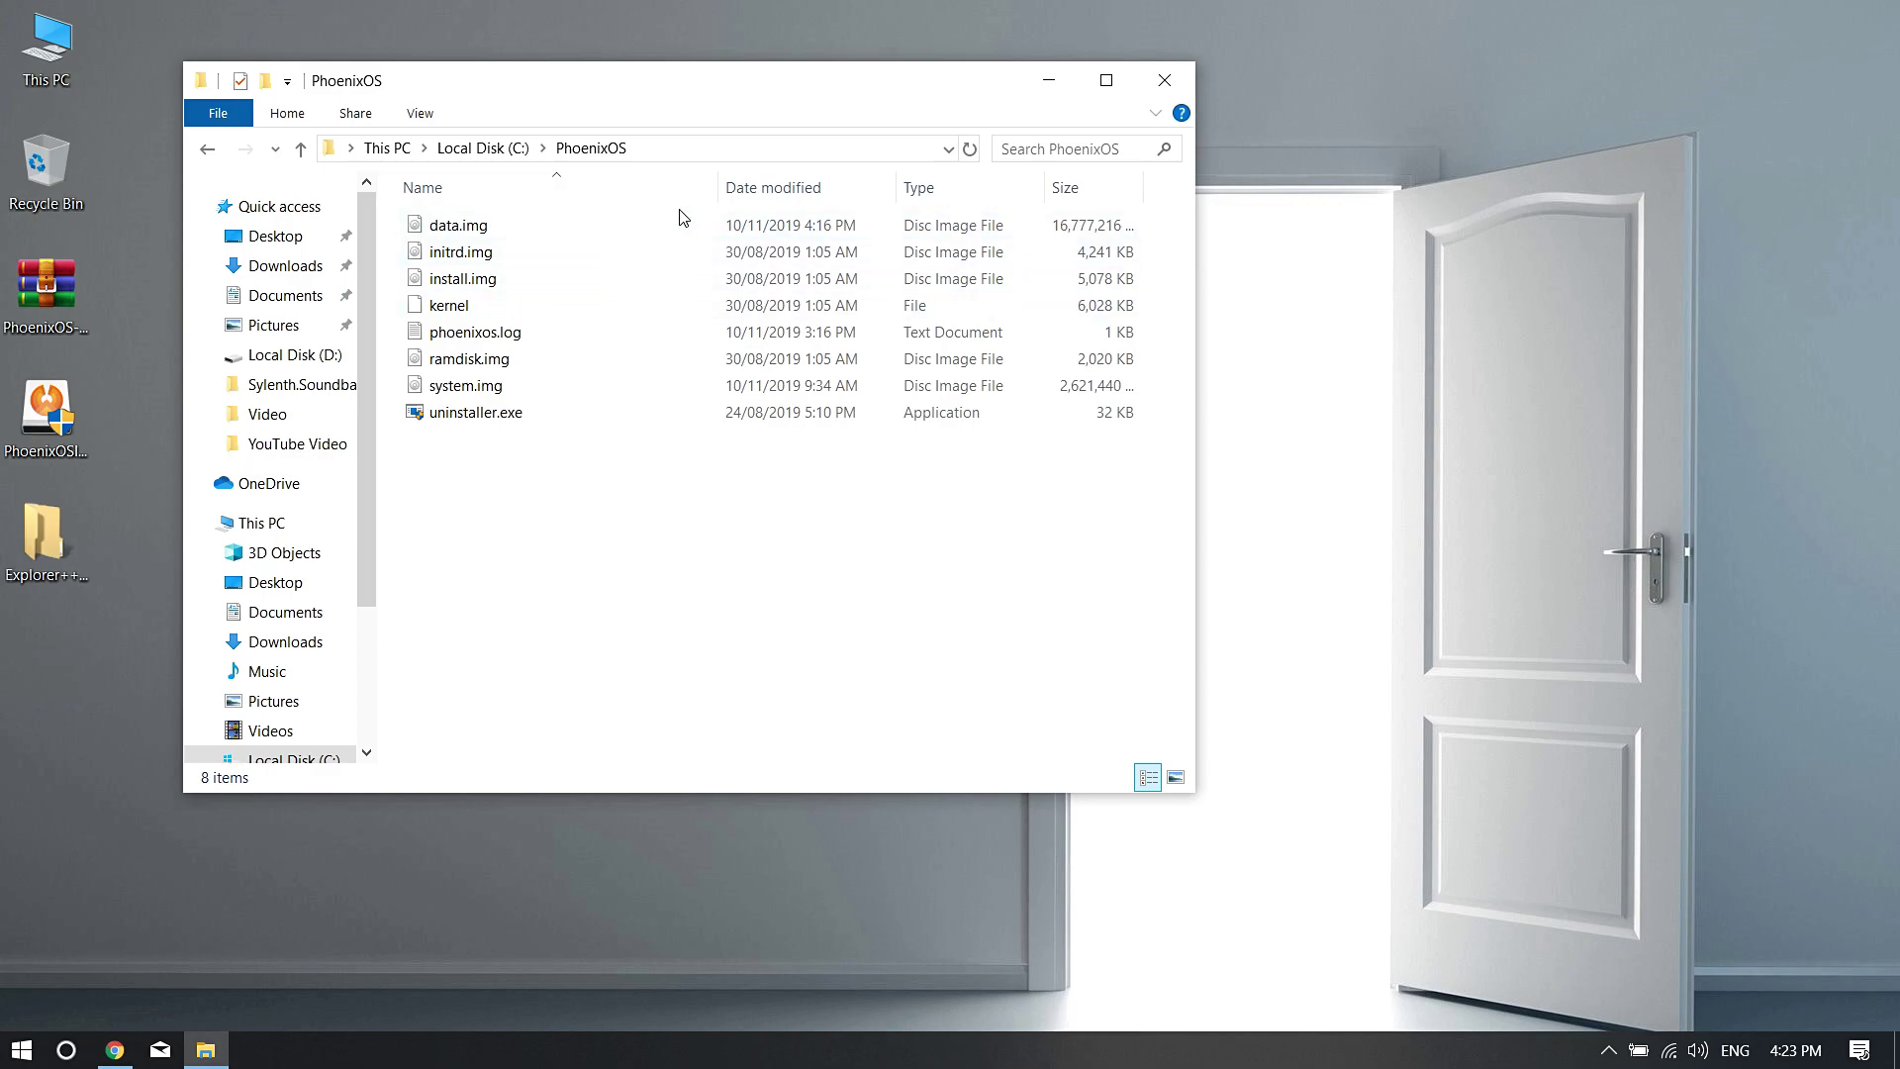
# Extract PhoenixOS-ROC.iso from the PhoenixOS-ROC-Valor-II-K14M17.7z archive onto the desktop.
pyautogui.click(1049, 91)
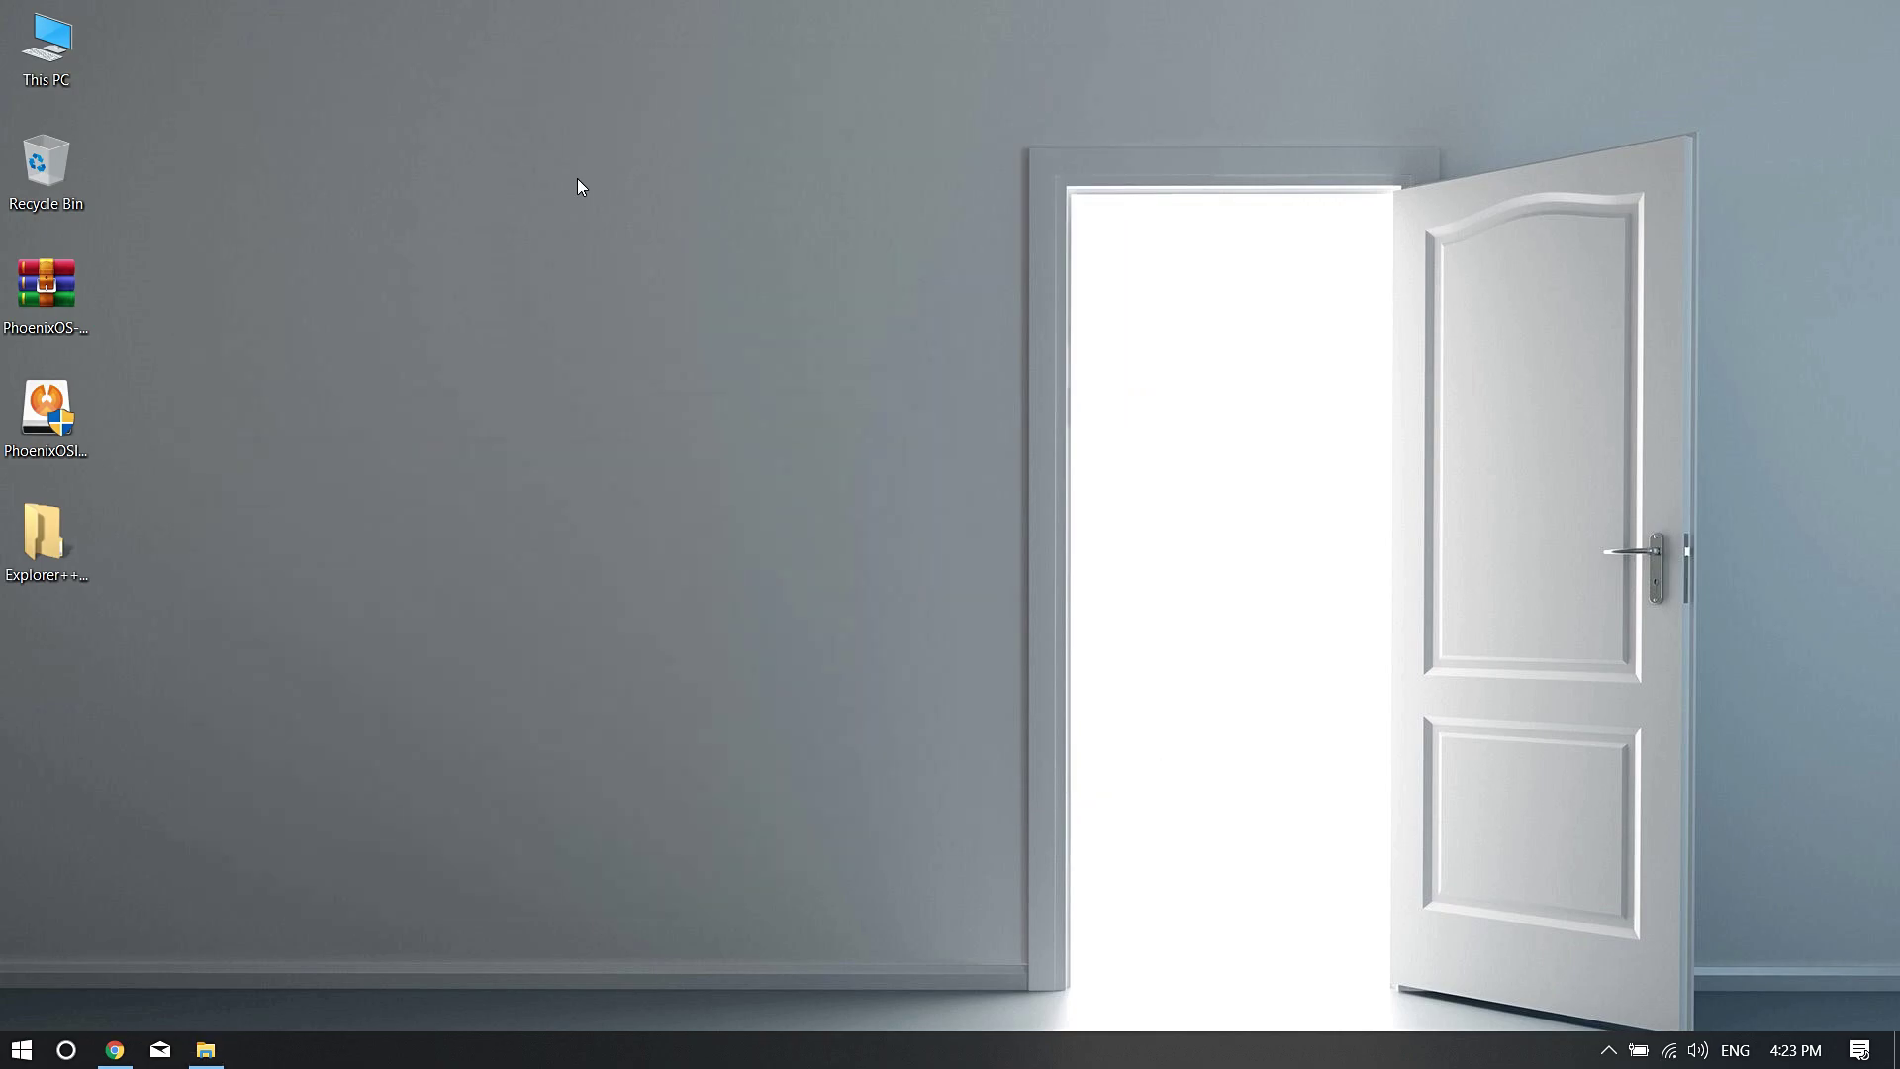
pyautogui.doubleClick(46, 300)
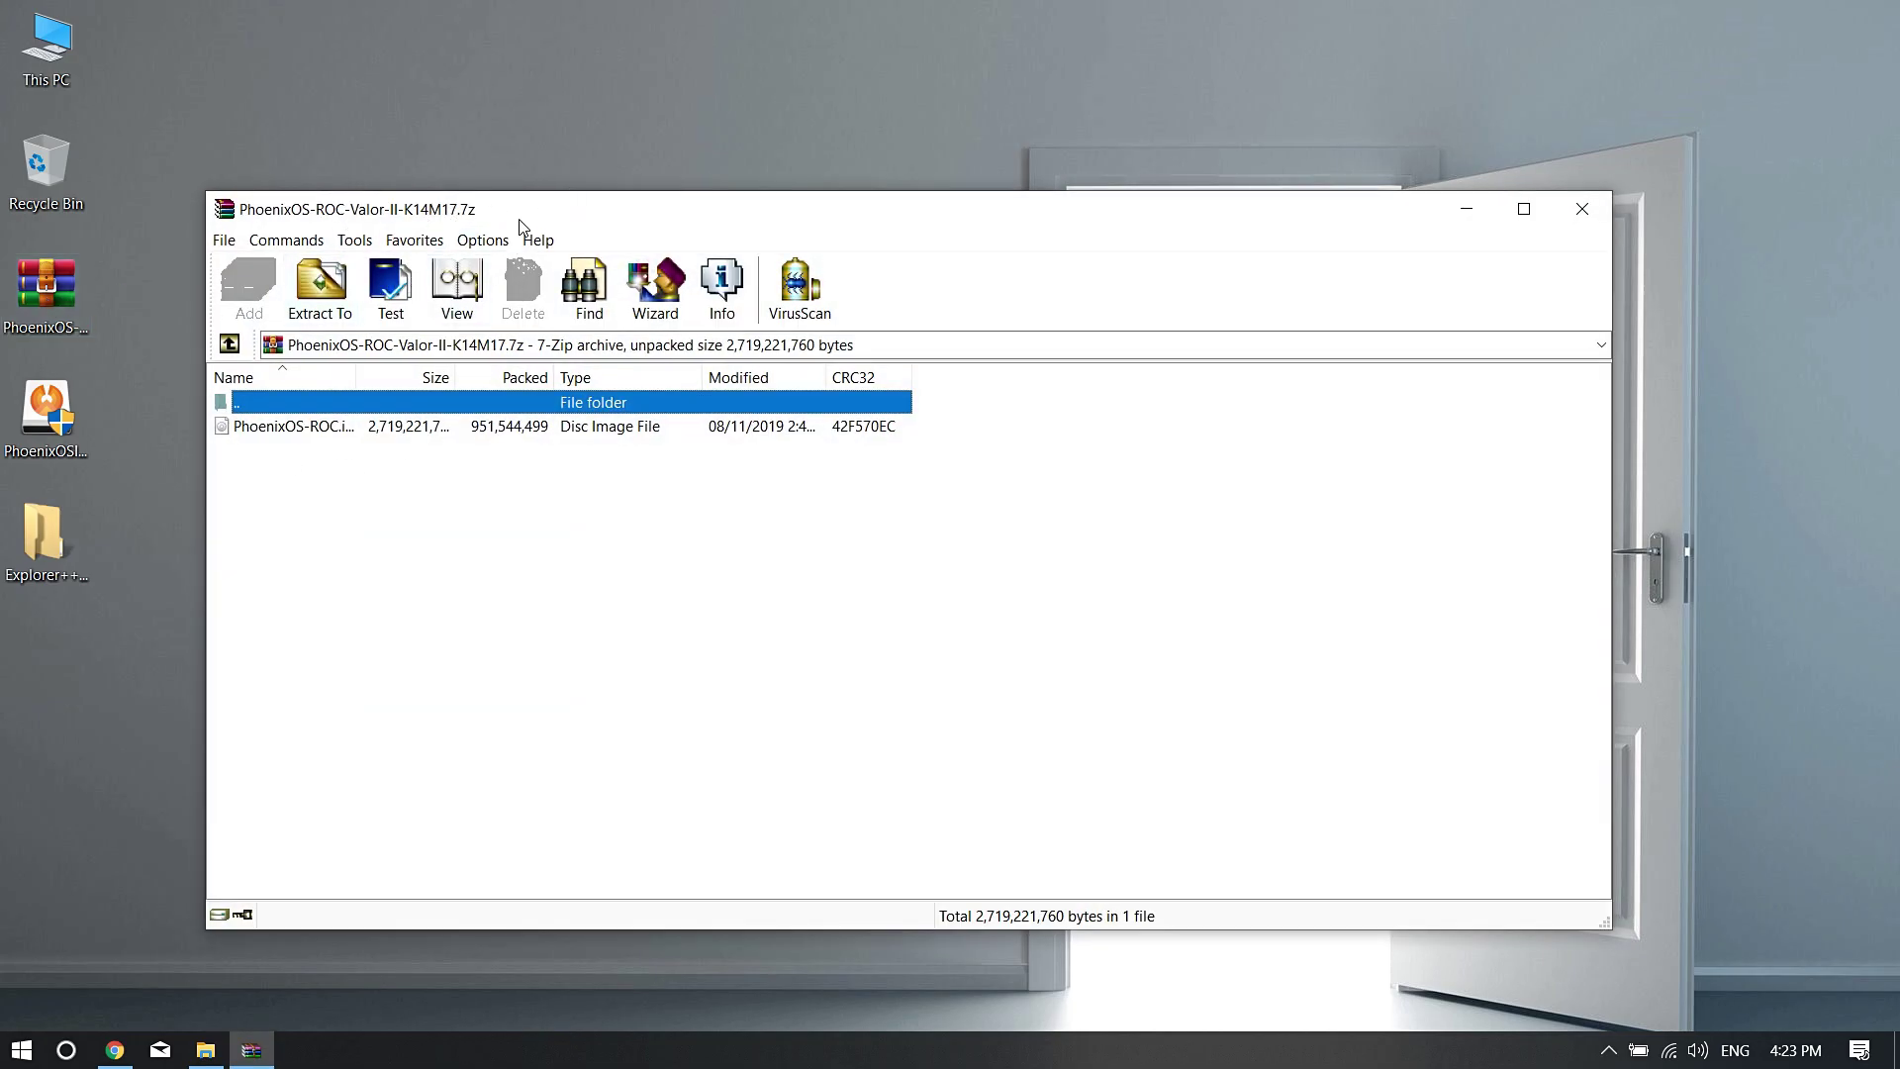
pyautogui.moveTo(517, 218); pyautogui.dragTo(834, 159)
pyautogui.moveTo(561, 380); pyautogui.dragTo(35, 791)
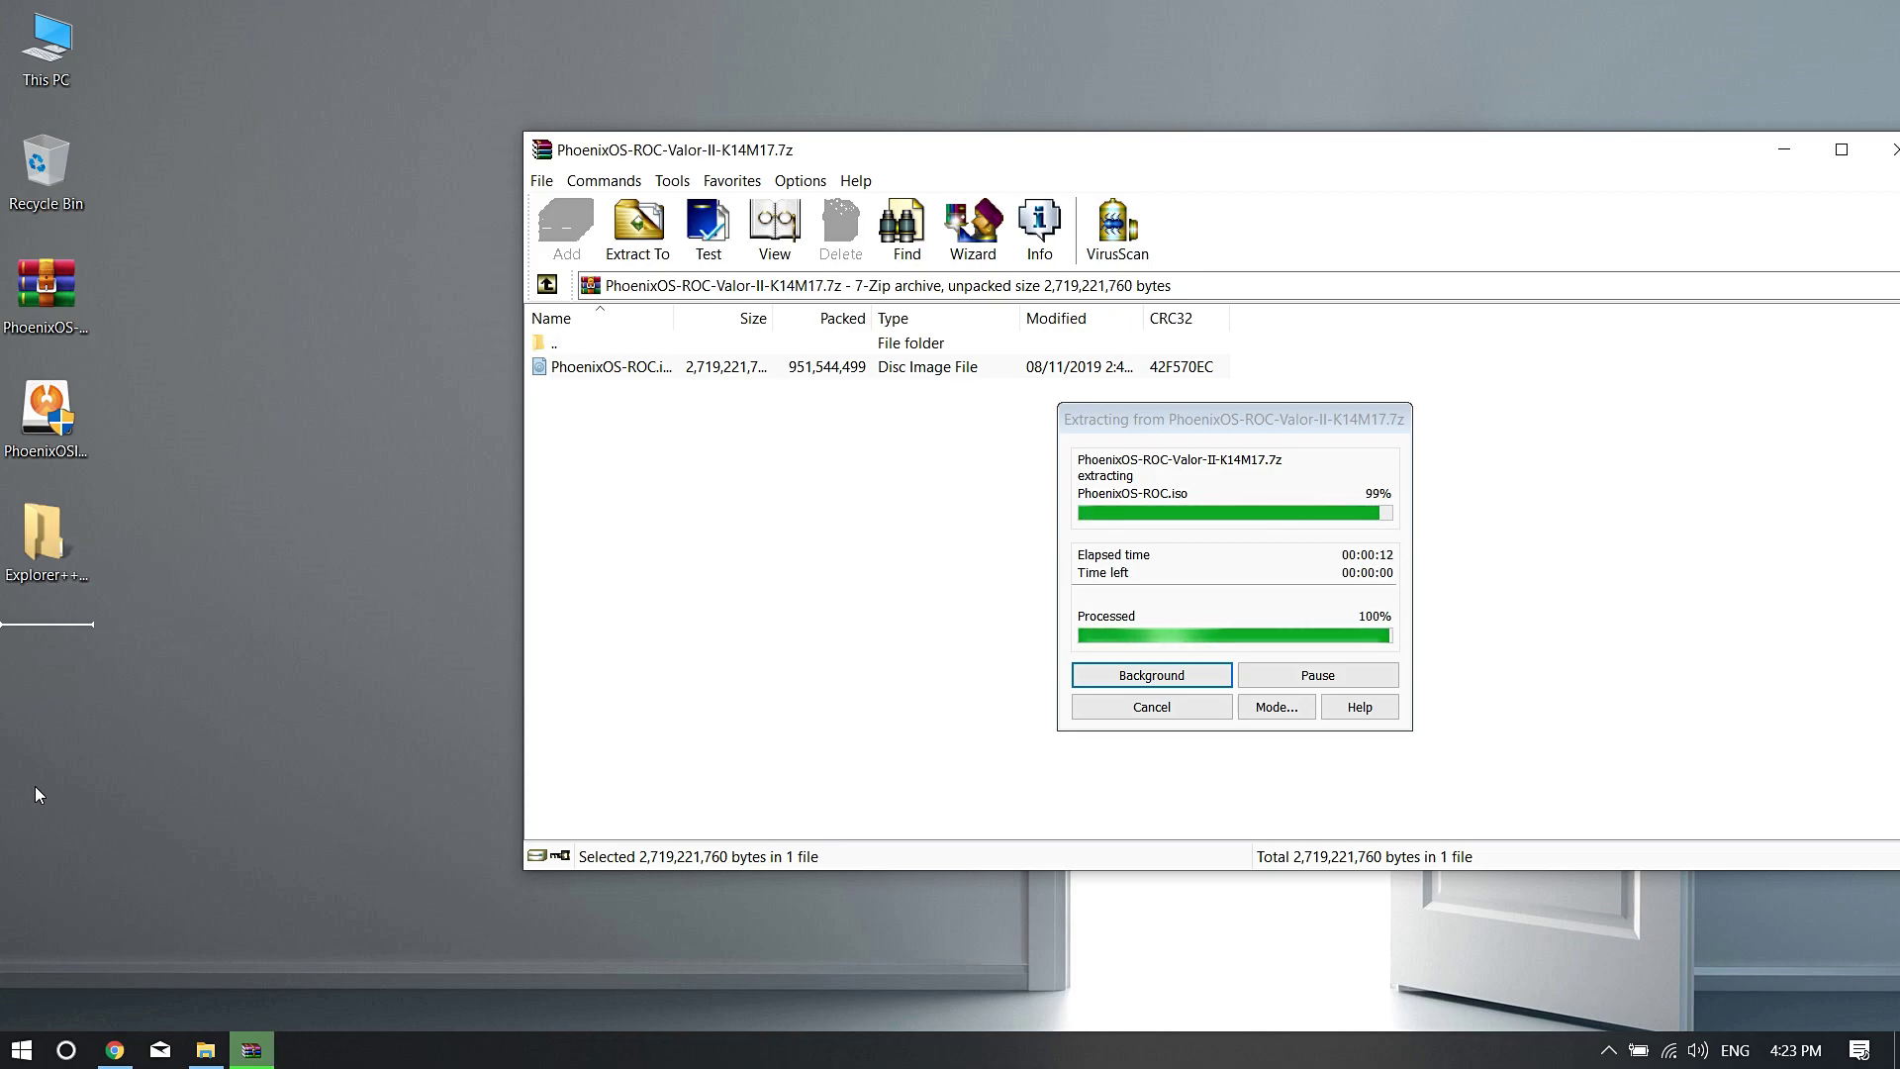
pyautogui.moveTo(1345, 148); pyautogui.dragTo(1141, 157)
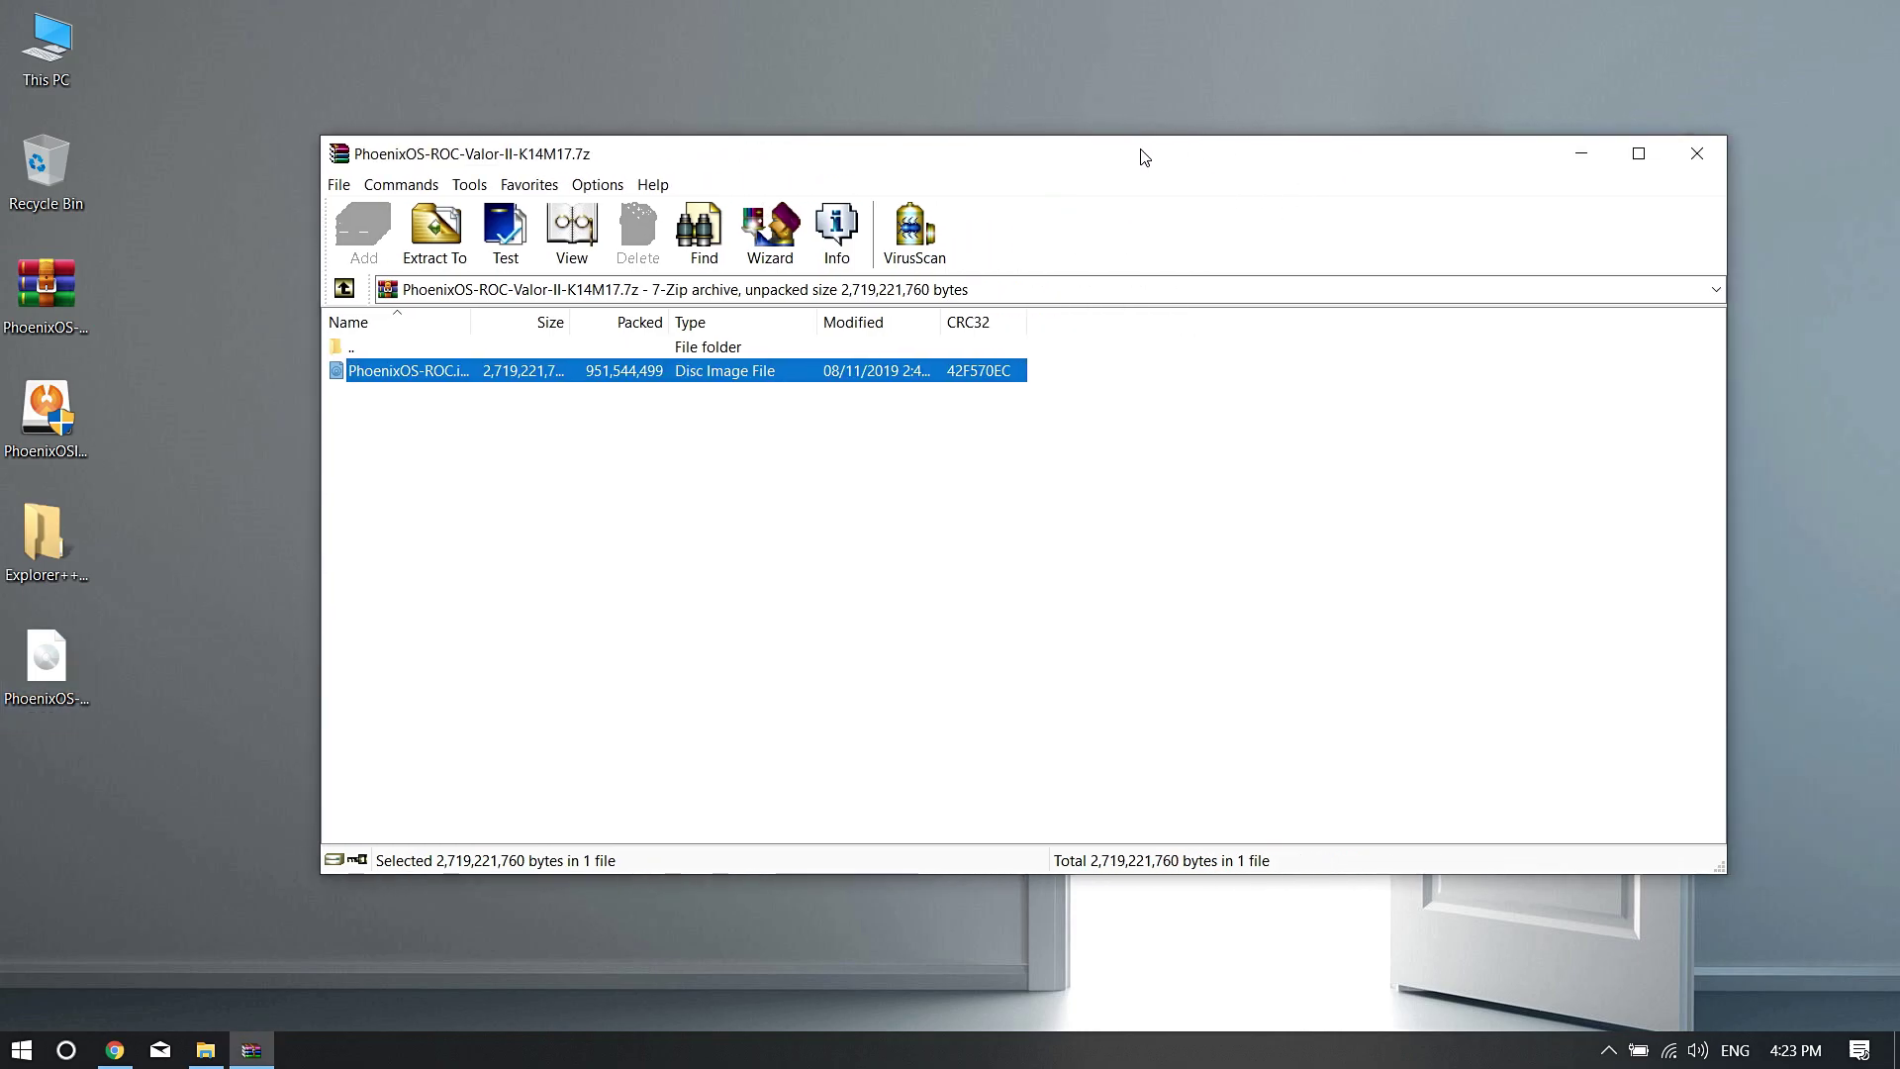
pyautogui.click(1696, 155)
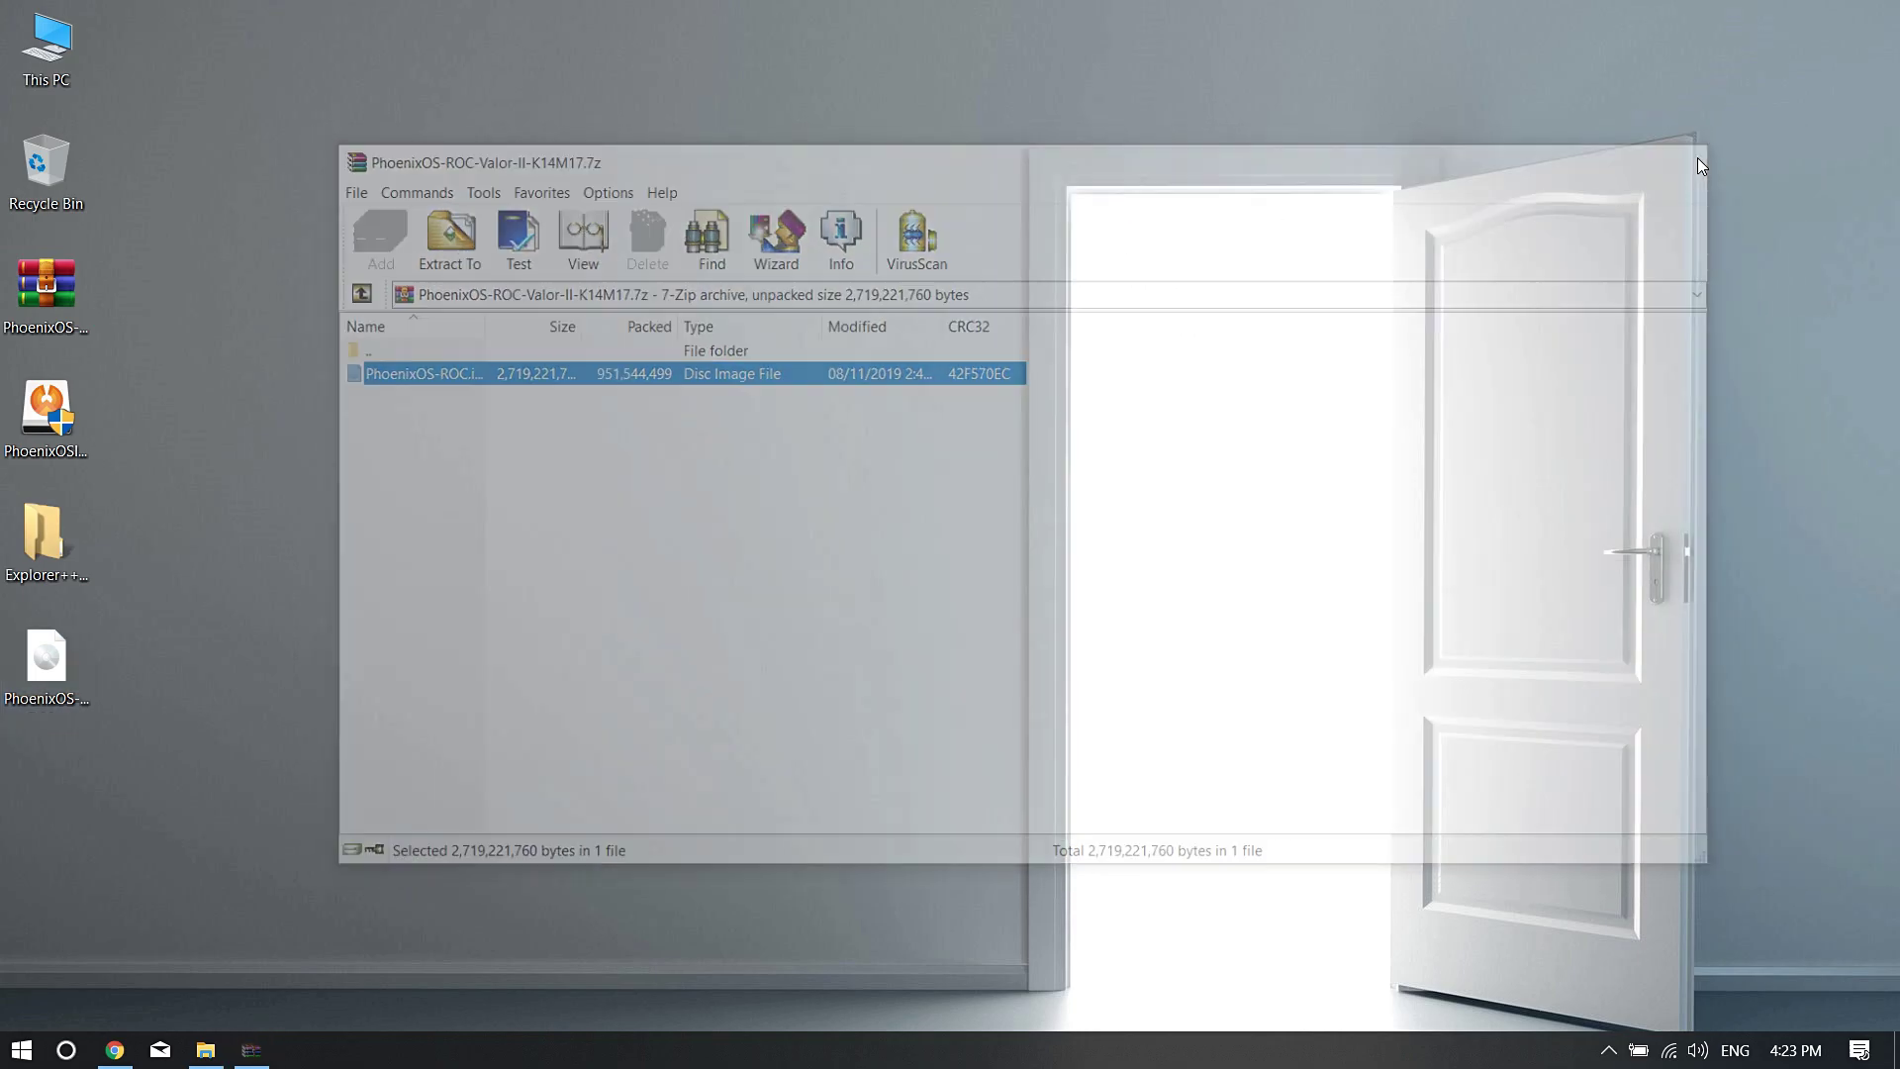
# Permanently delete the PhoenixOS-ROC-Valor-II-K14M17.7z archive with Shift+Delete.
pyautogui.click(49, 653)
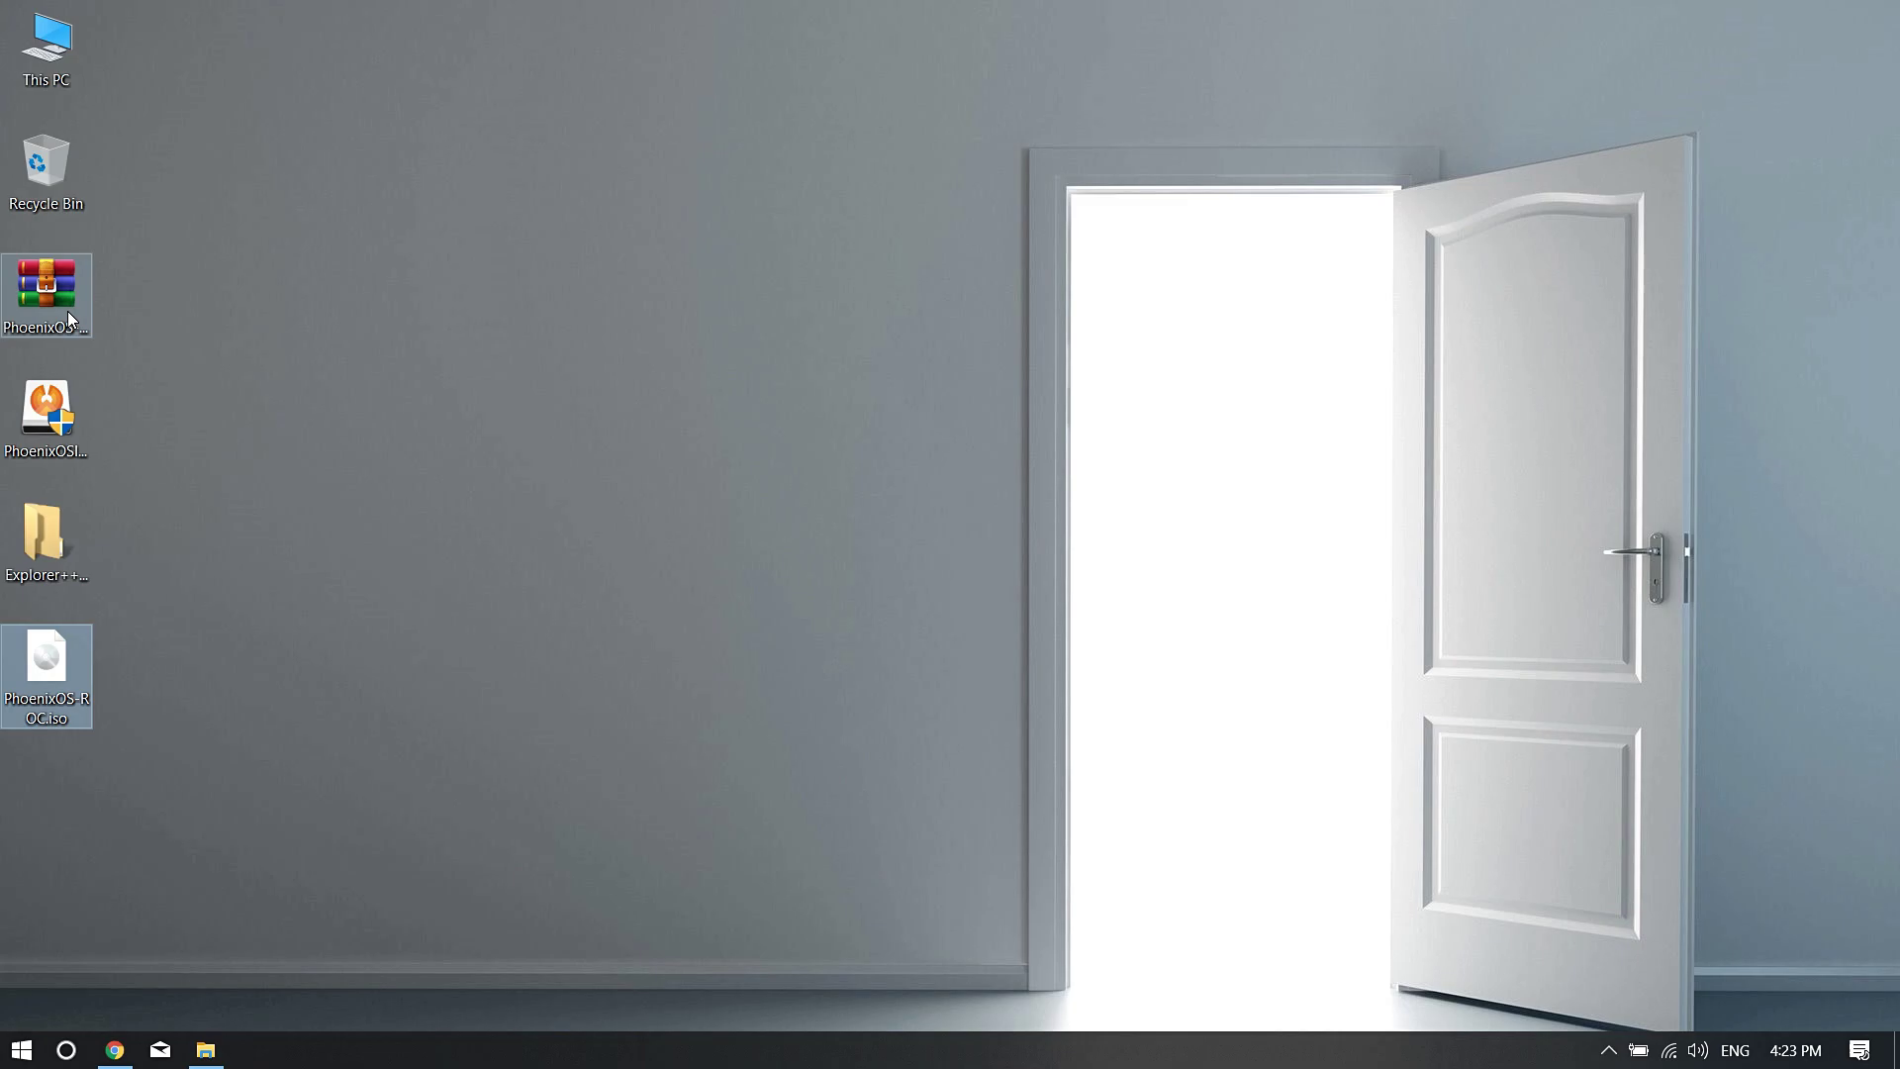
pyautogui.click(64, 342)
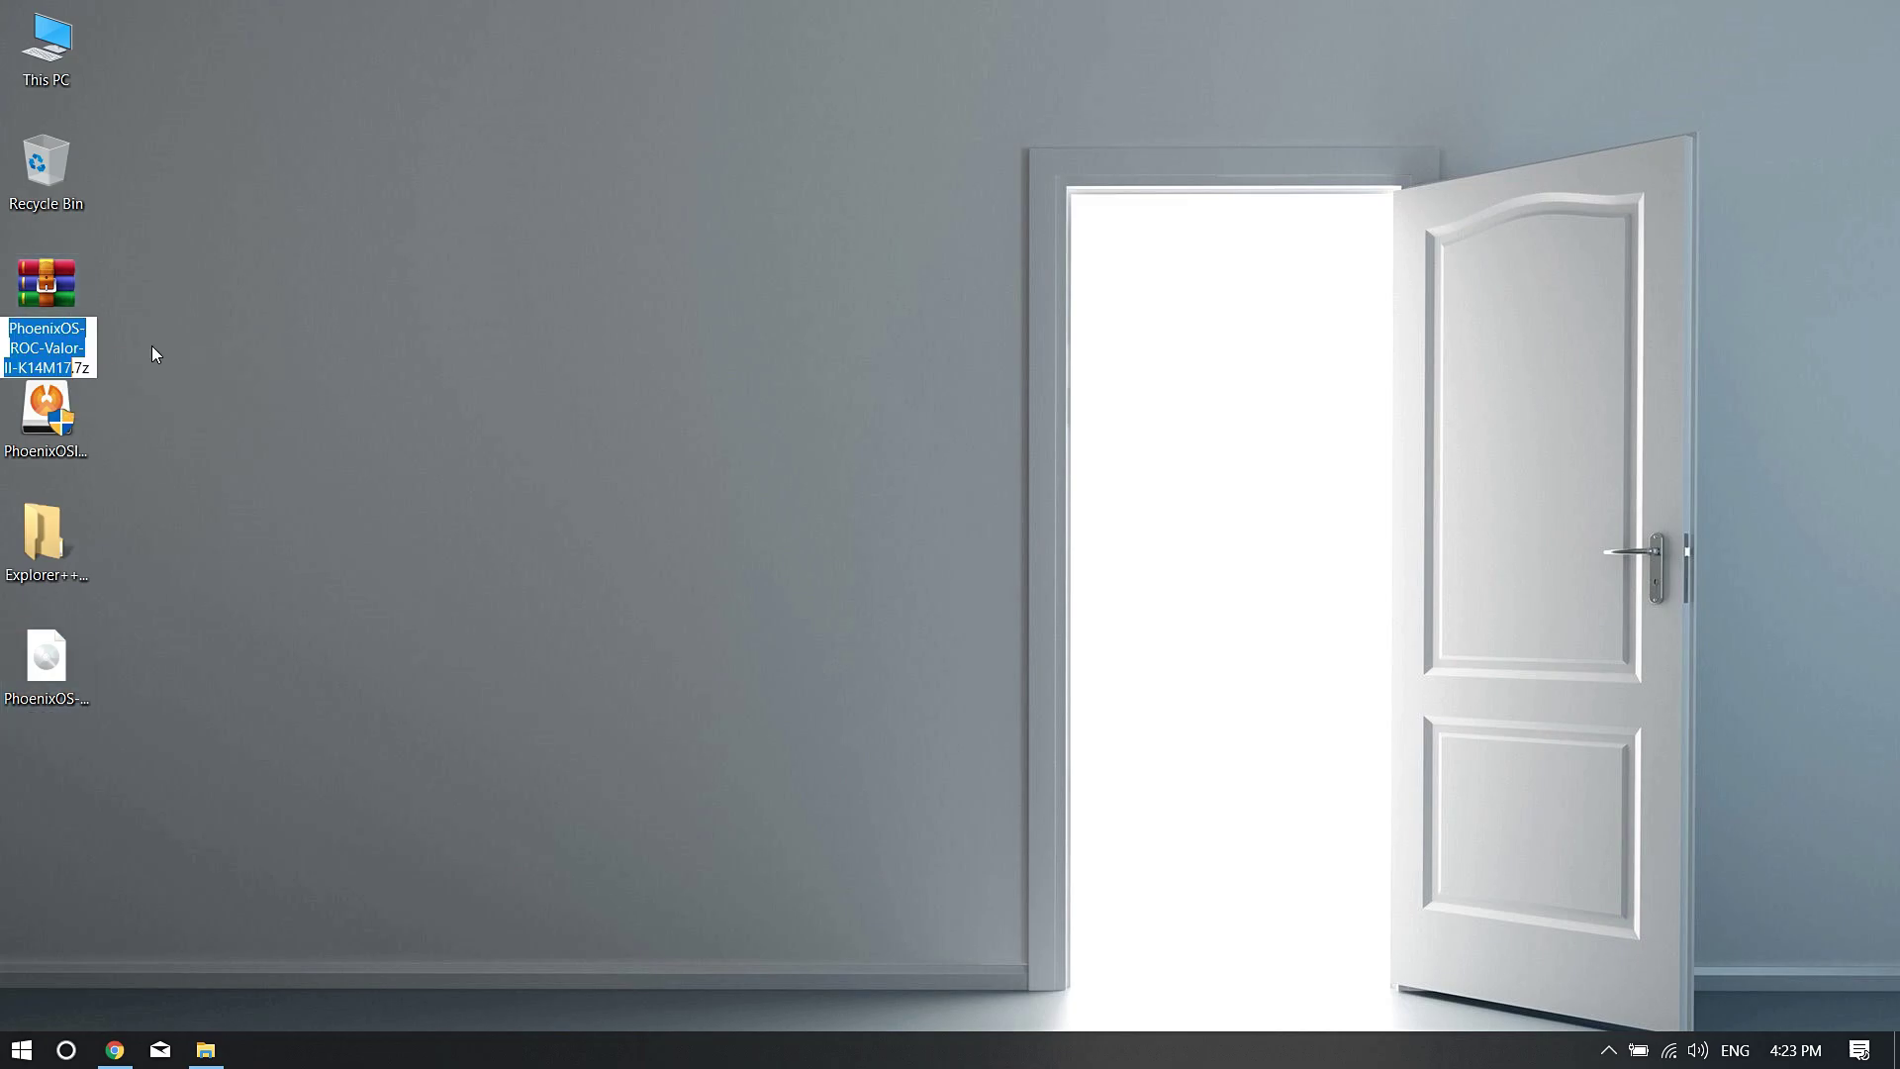
pyautogui.hotkey('shift', 'Delete')
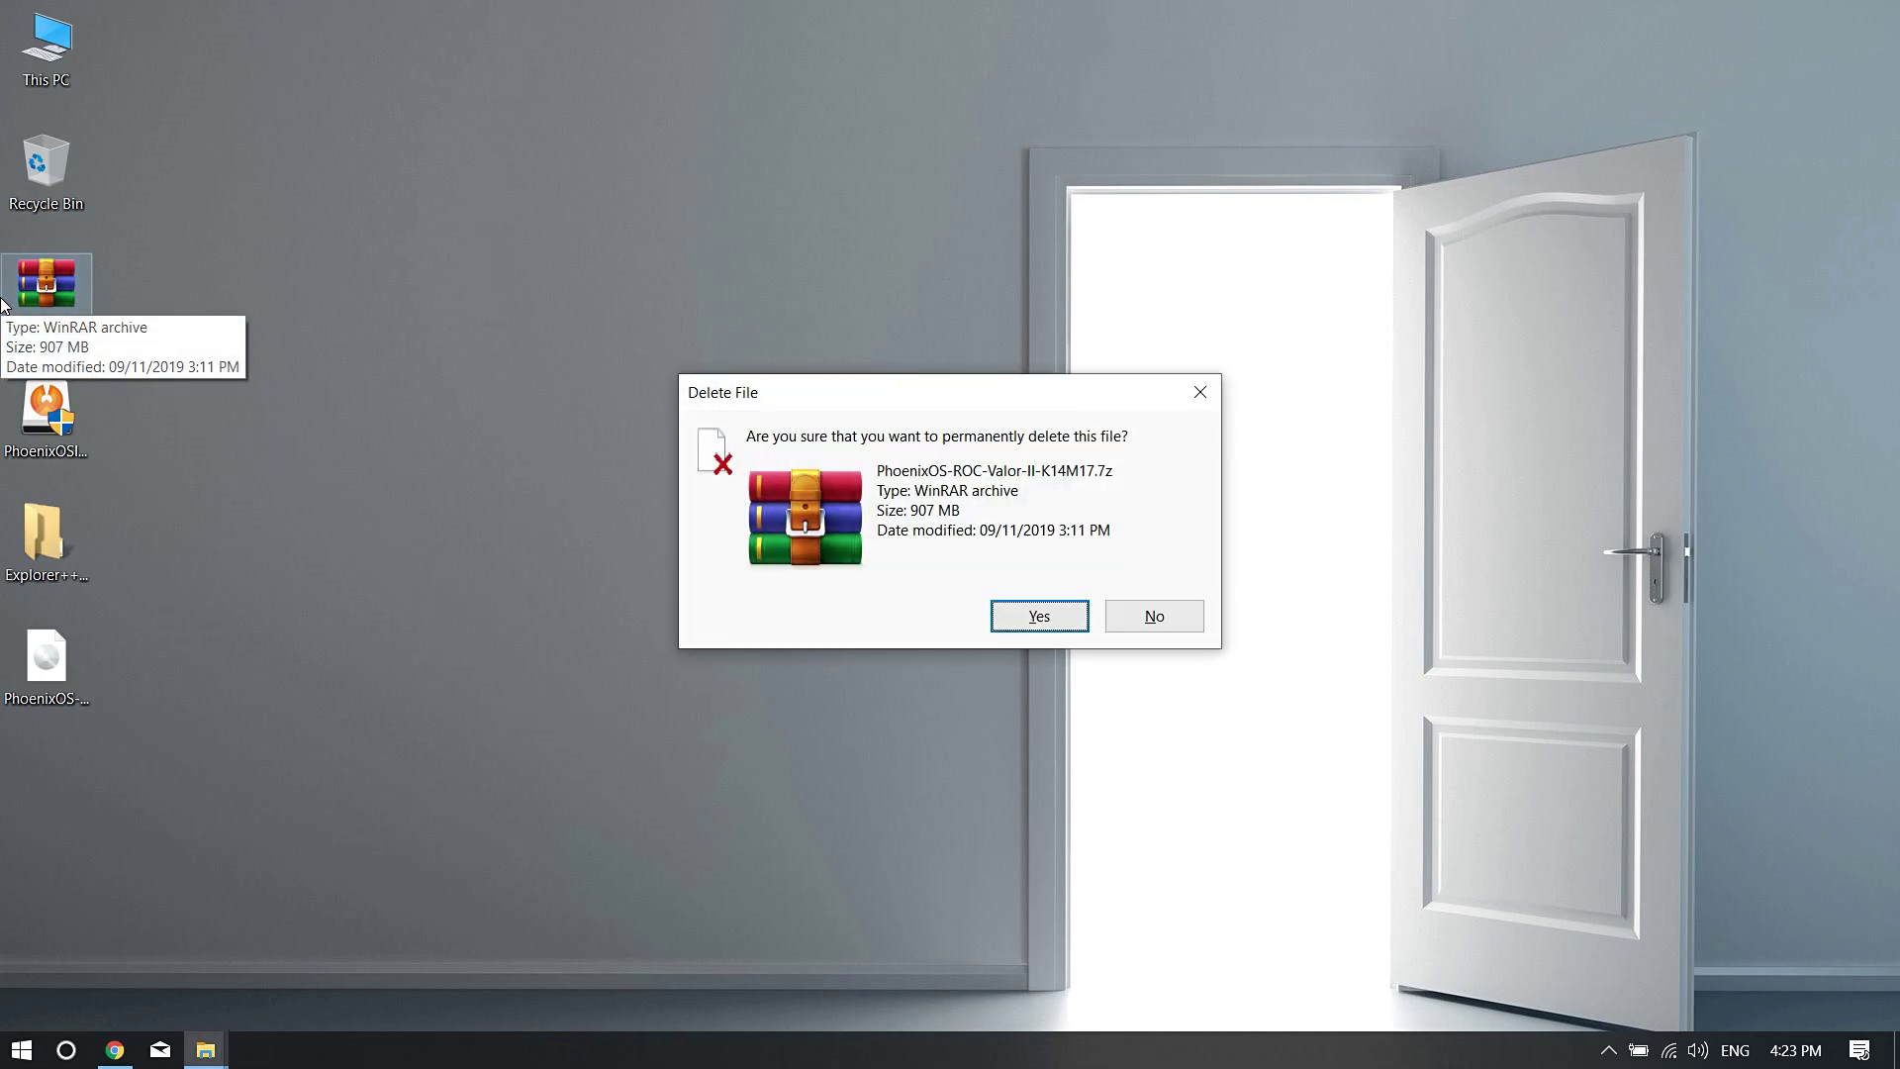
pyautogui.press('Return')
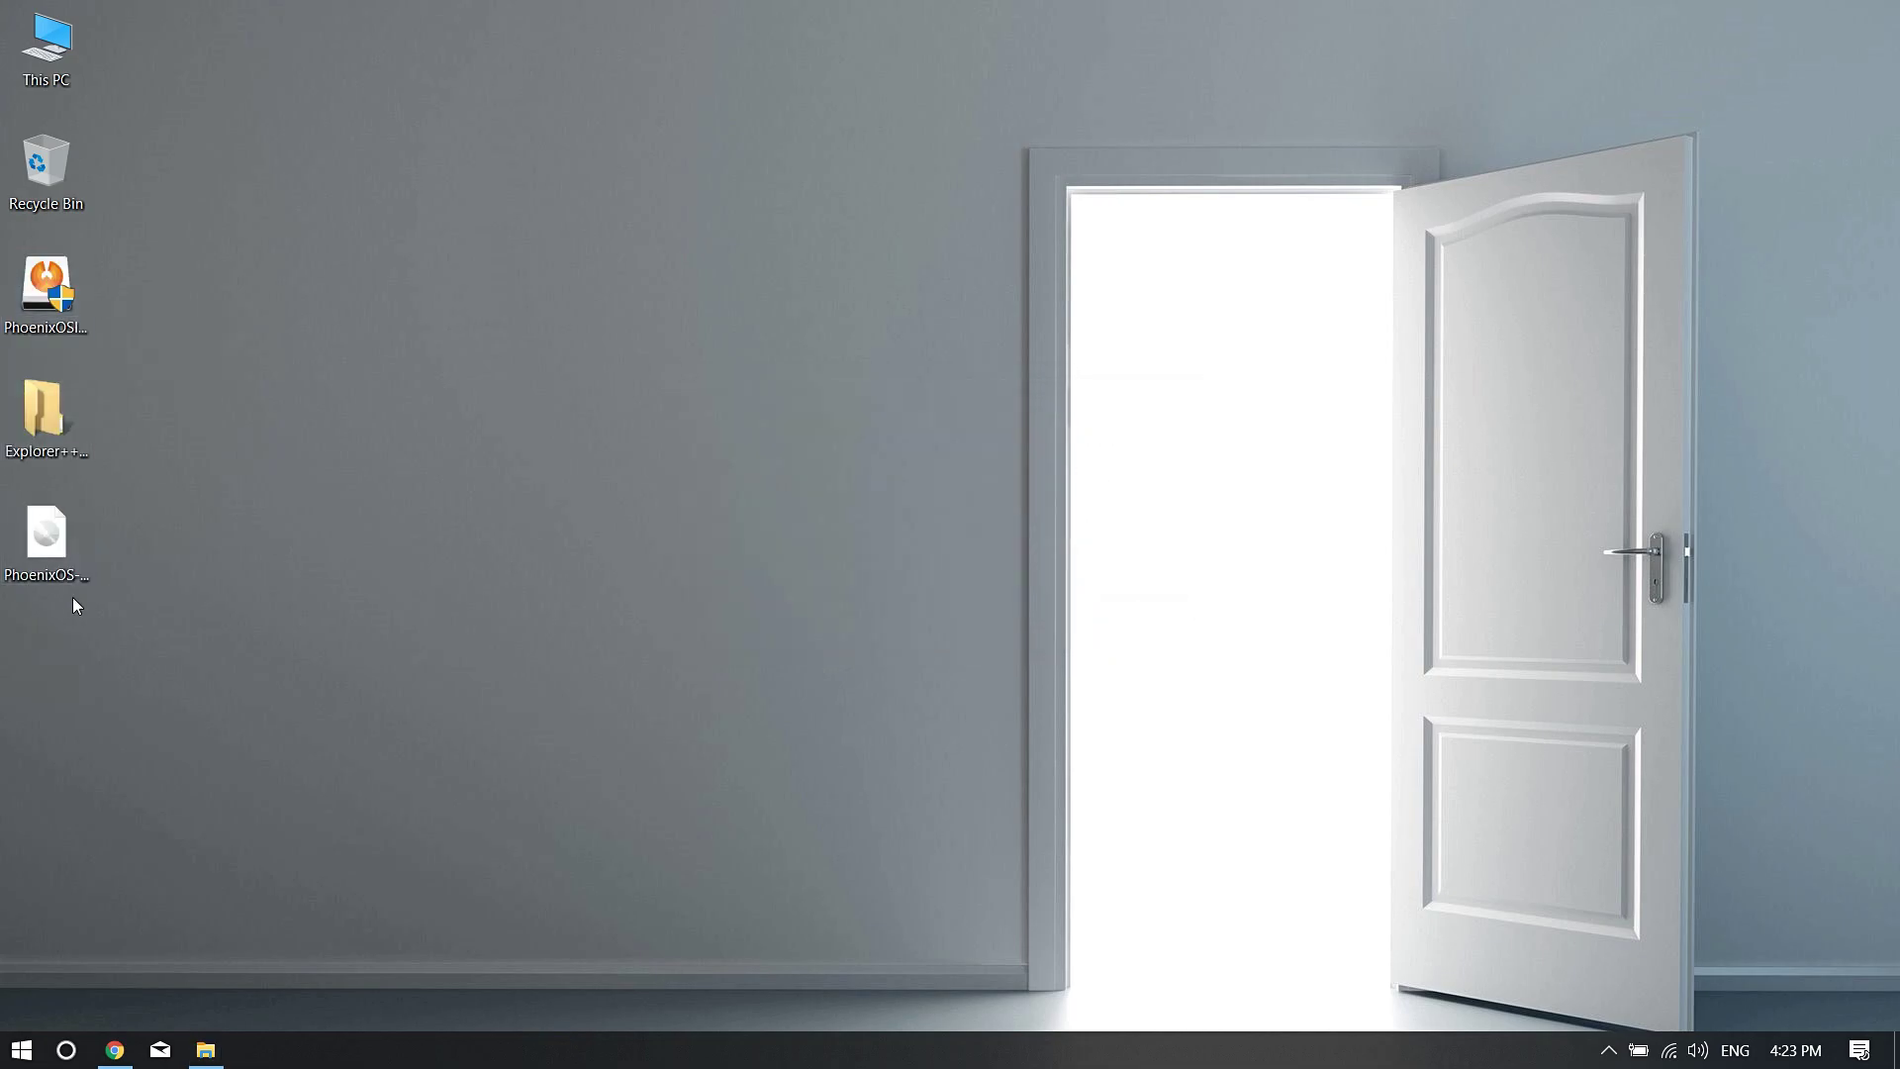
# Open PhoenixOS-ROC.iso in WinRAR to view its contents.
pyautogui.rightClick(81, 544)
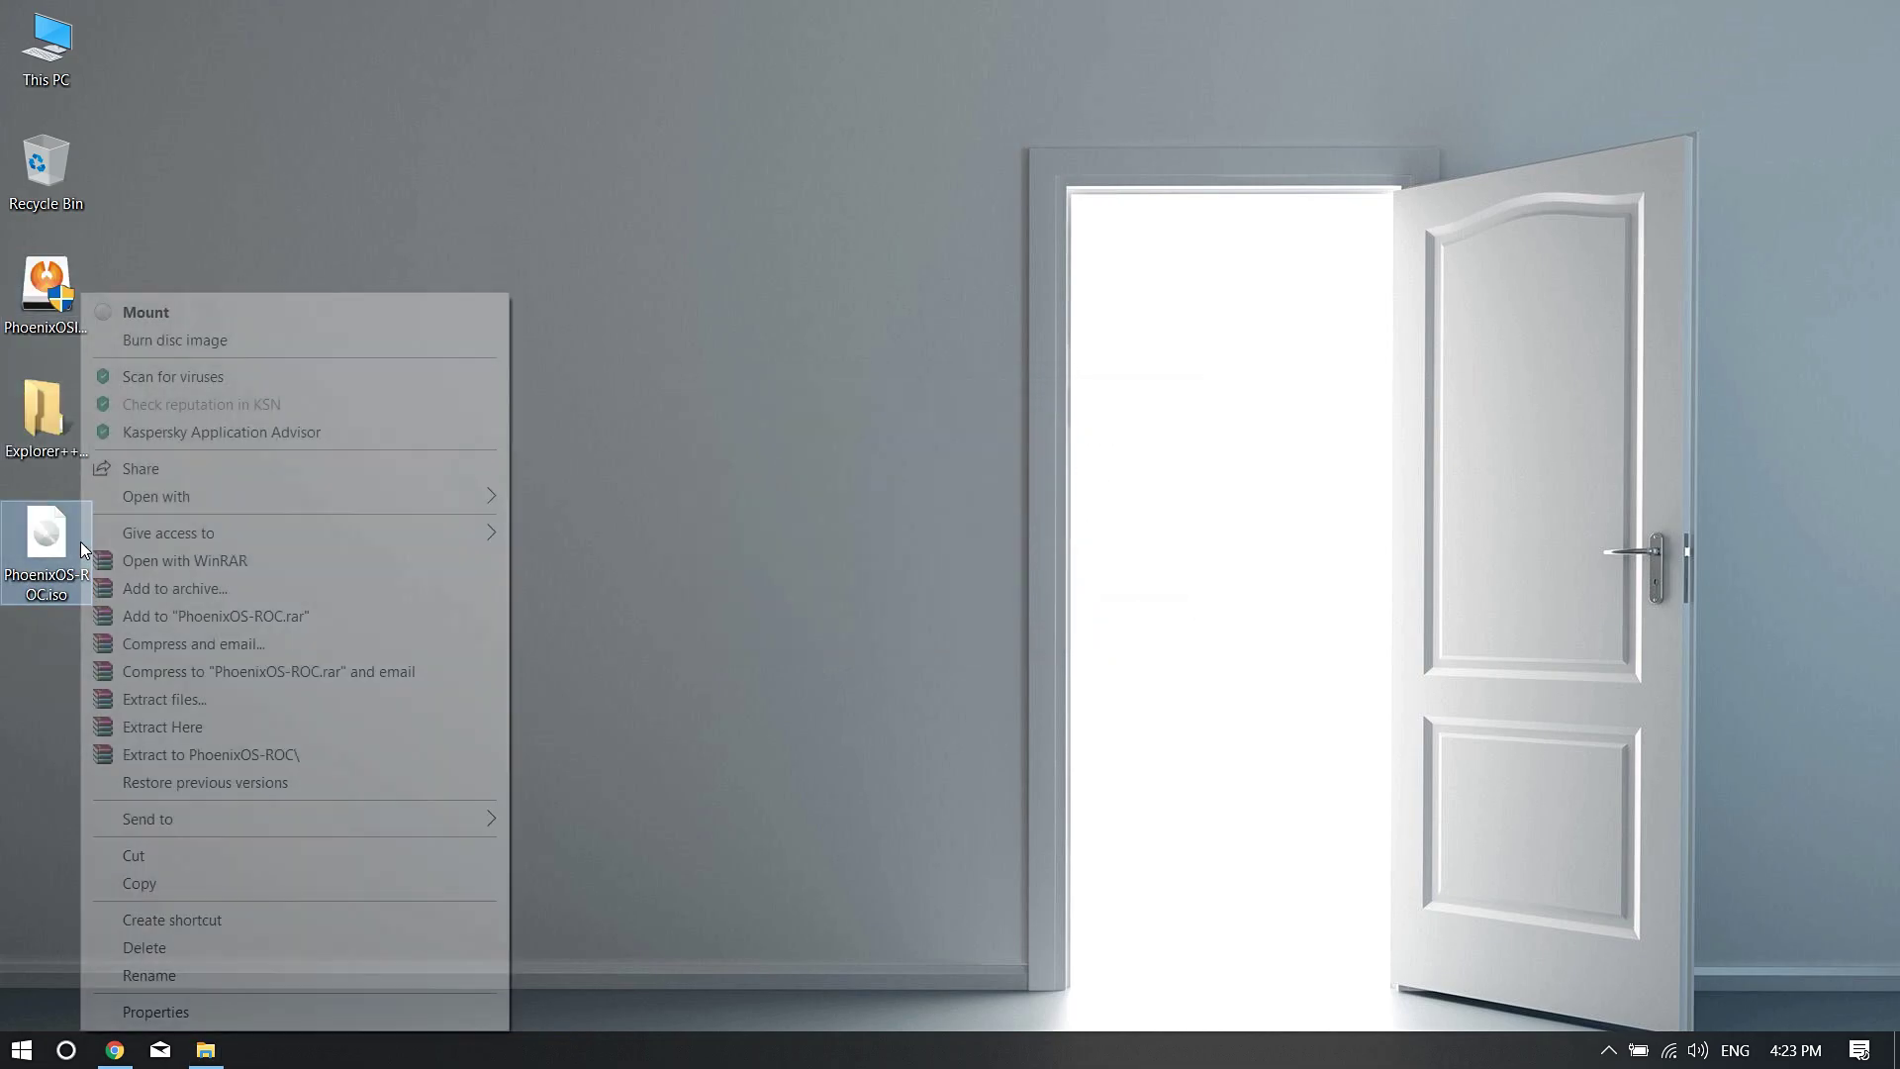
pyautogui.click(185, 560)
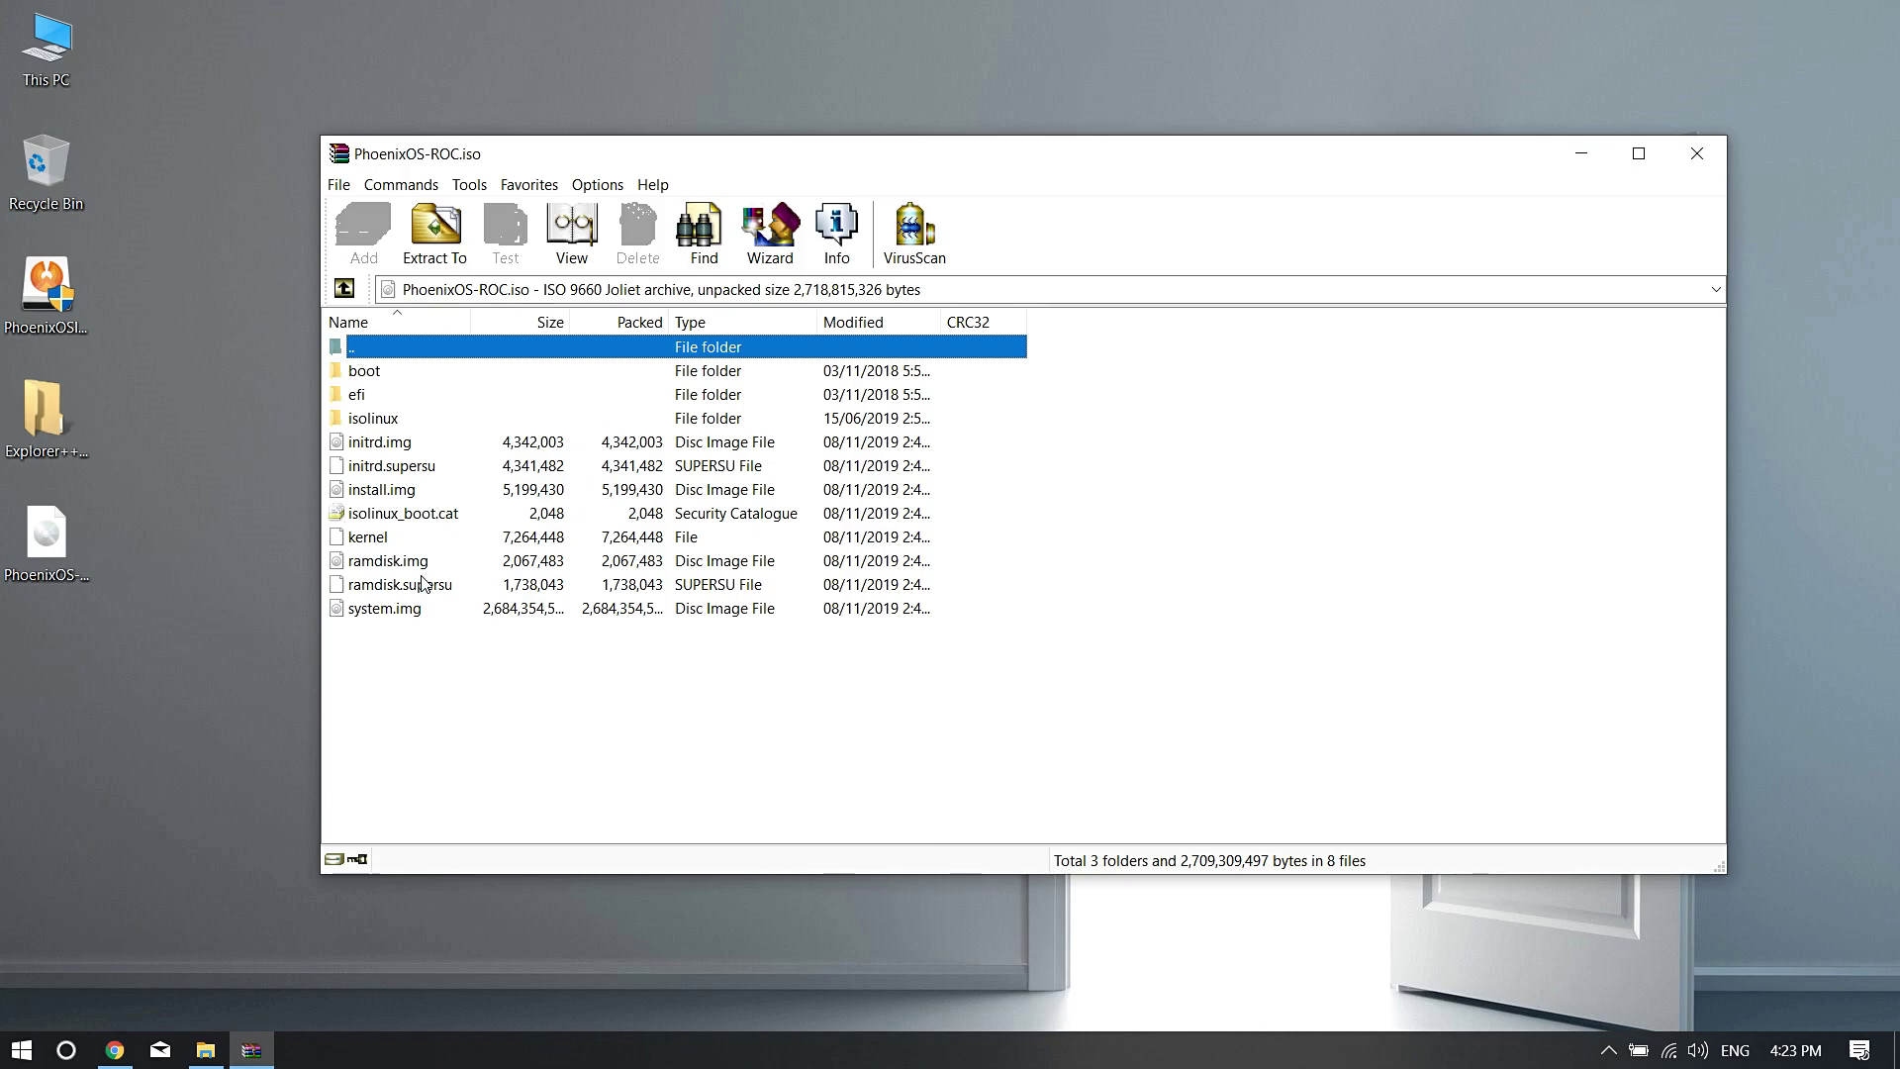
pyautogui.moveTo(417, 683); pyautogui.dragTo(561, 446)
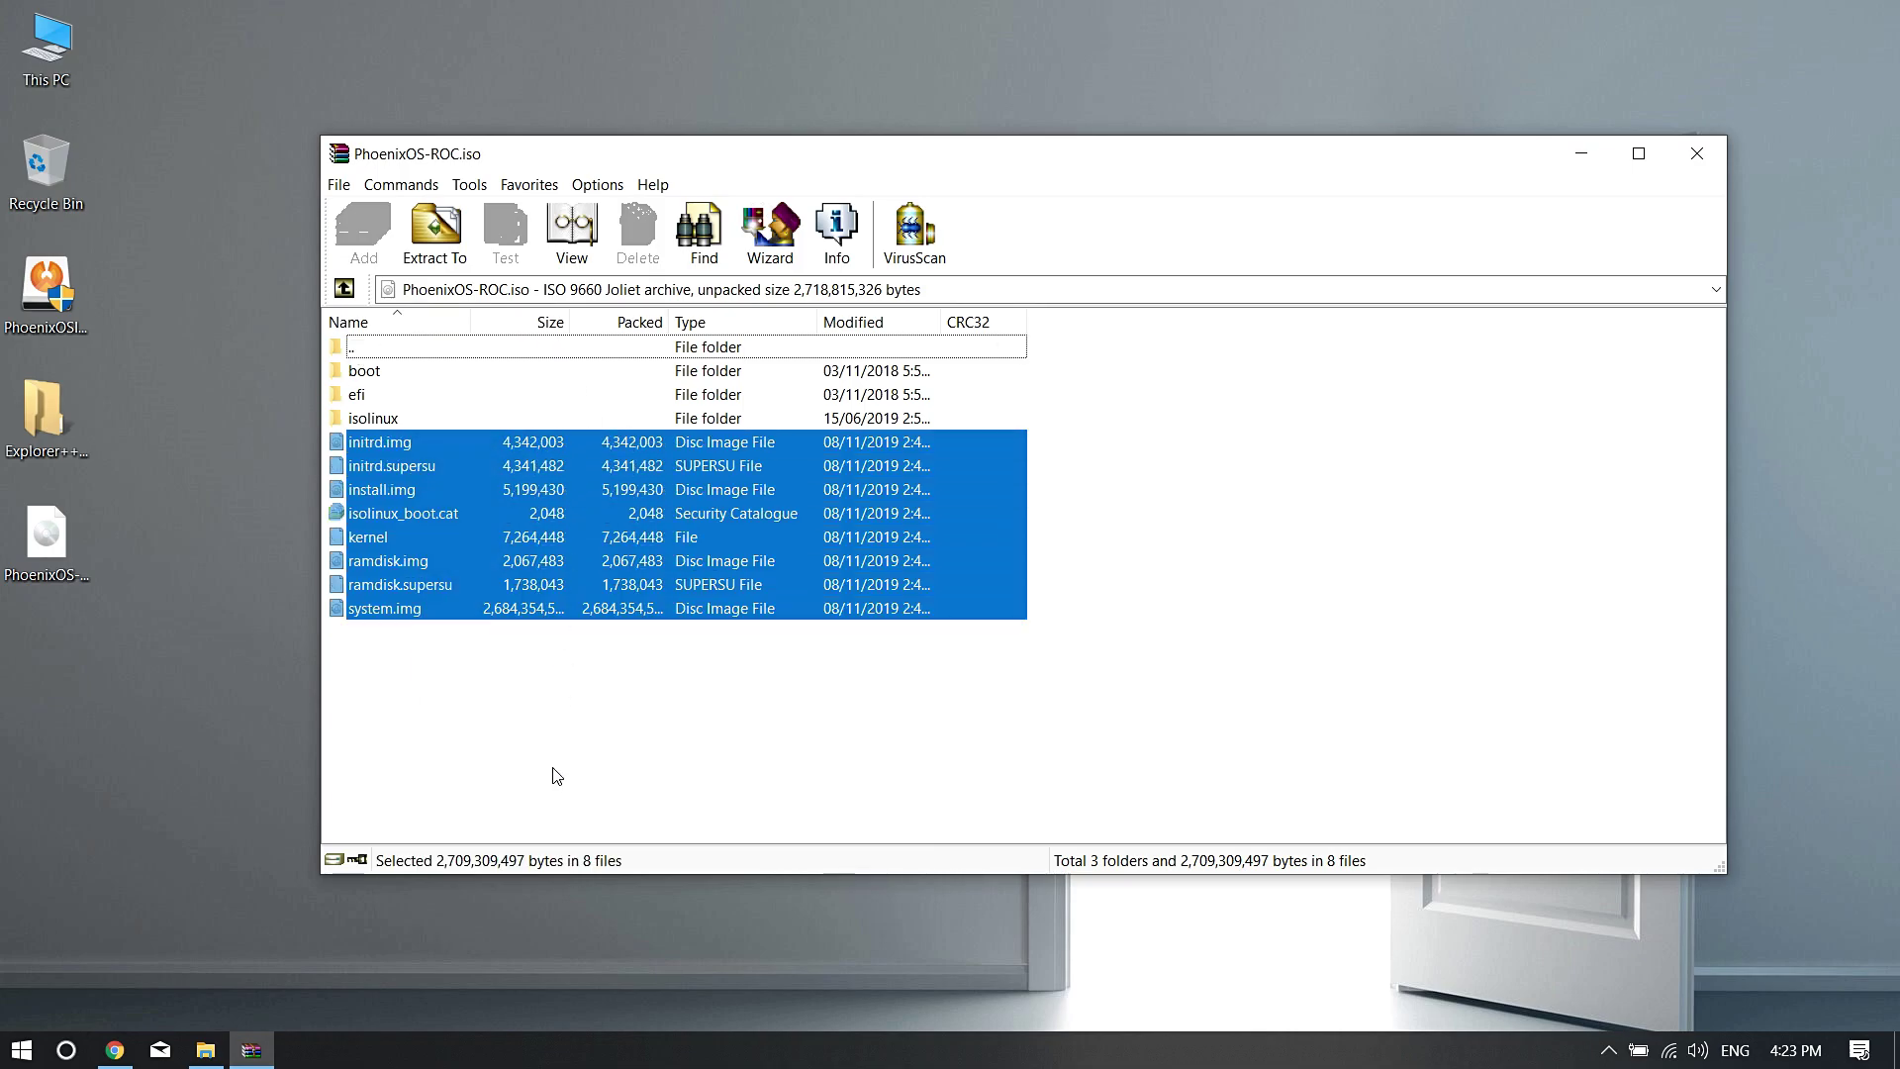
pyautogui.click(558, 777)
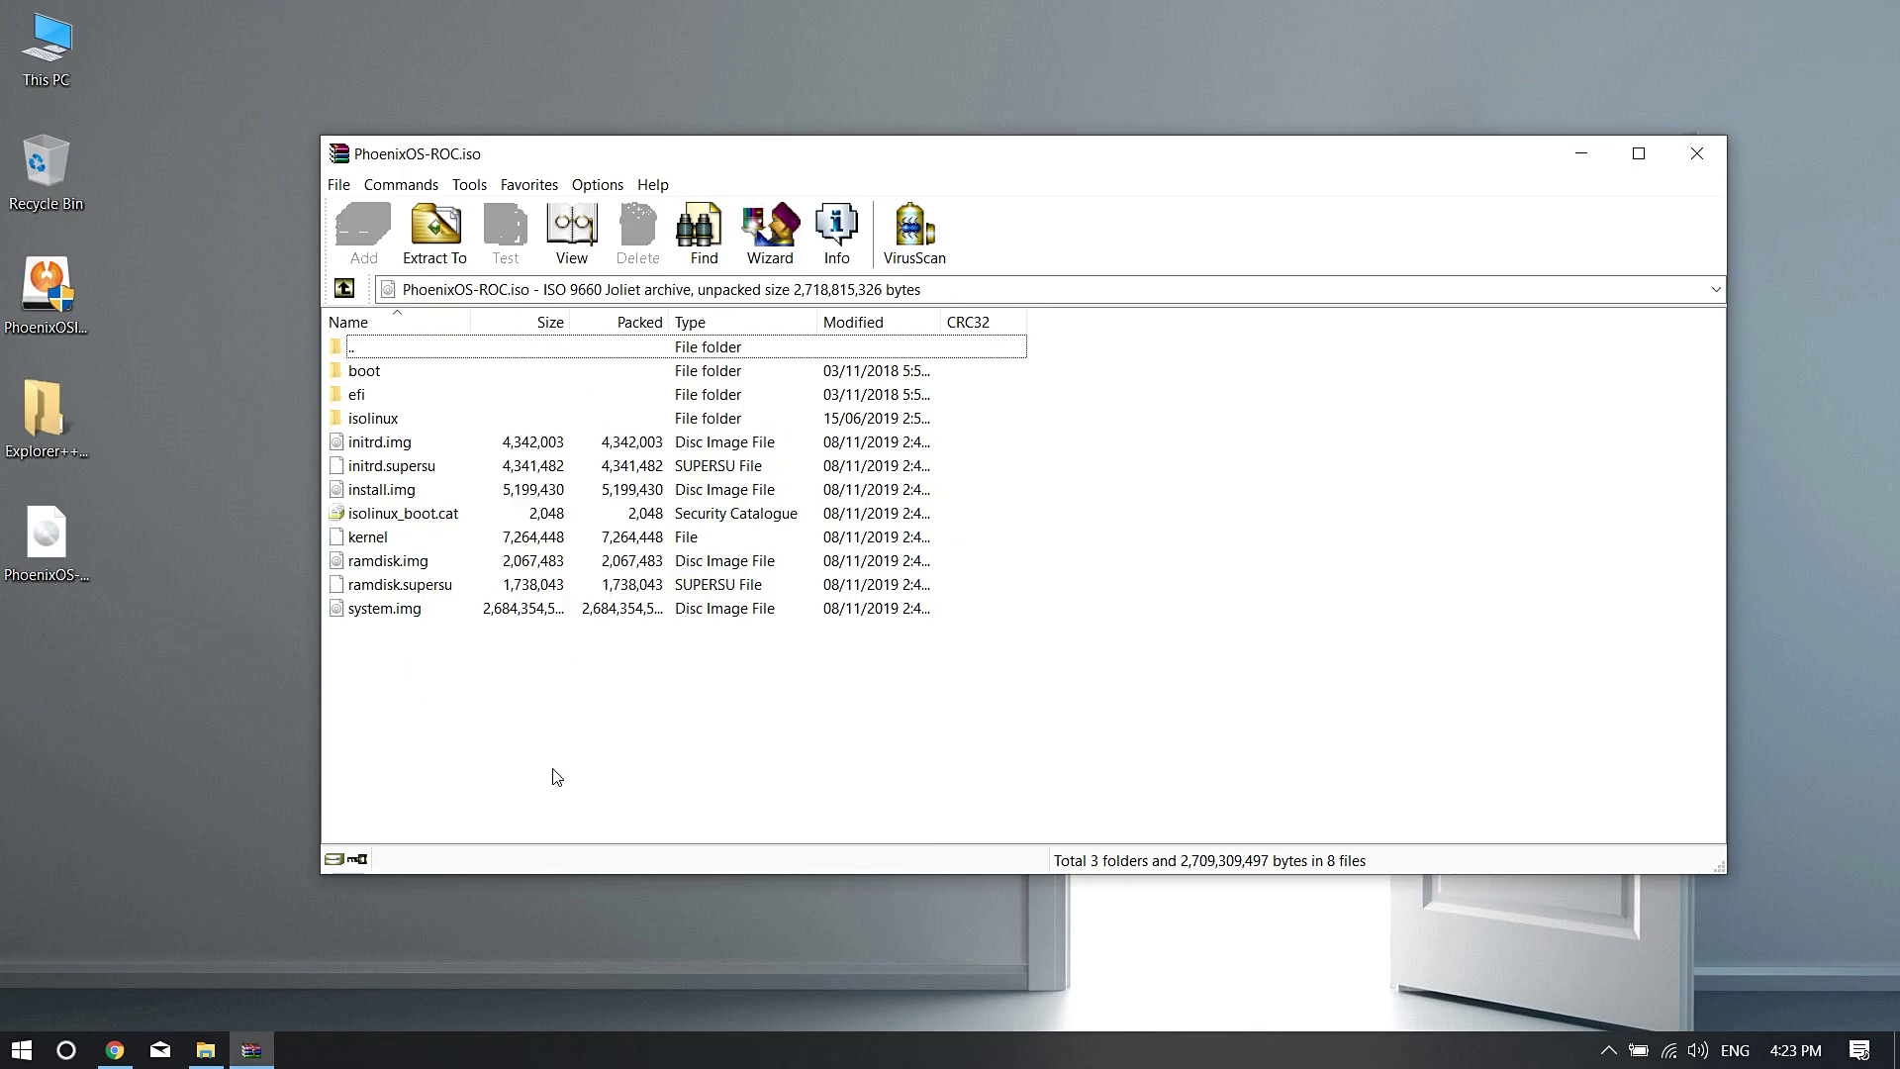
# Select system.img, ramdisk.img, kernel, install.img and initrd.img, leaving initrd.supersu unselected.
pyautogui.click(411, 614)
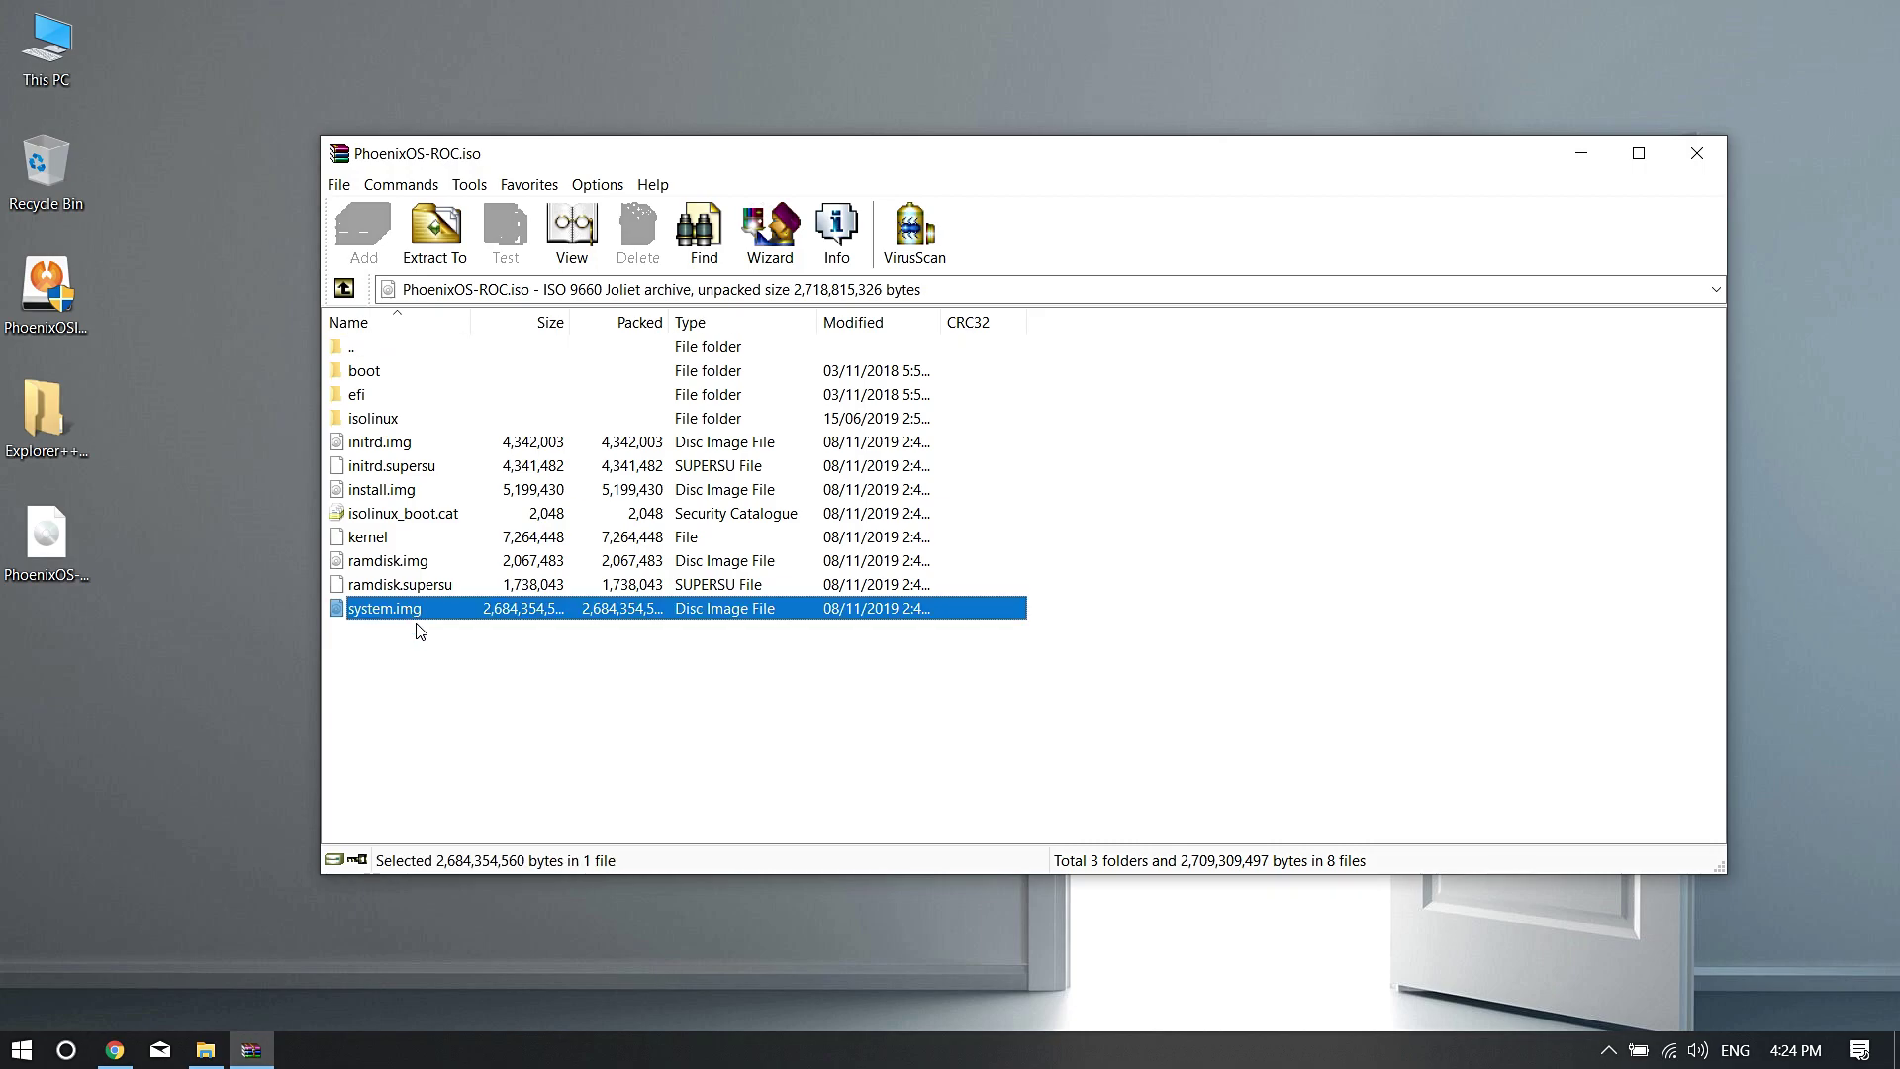
pyautogui.keyDown('ctrl'); pyautogui.click(430, 560); pyautogui.keyUp('ctrl')
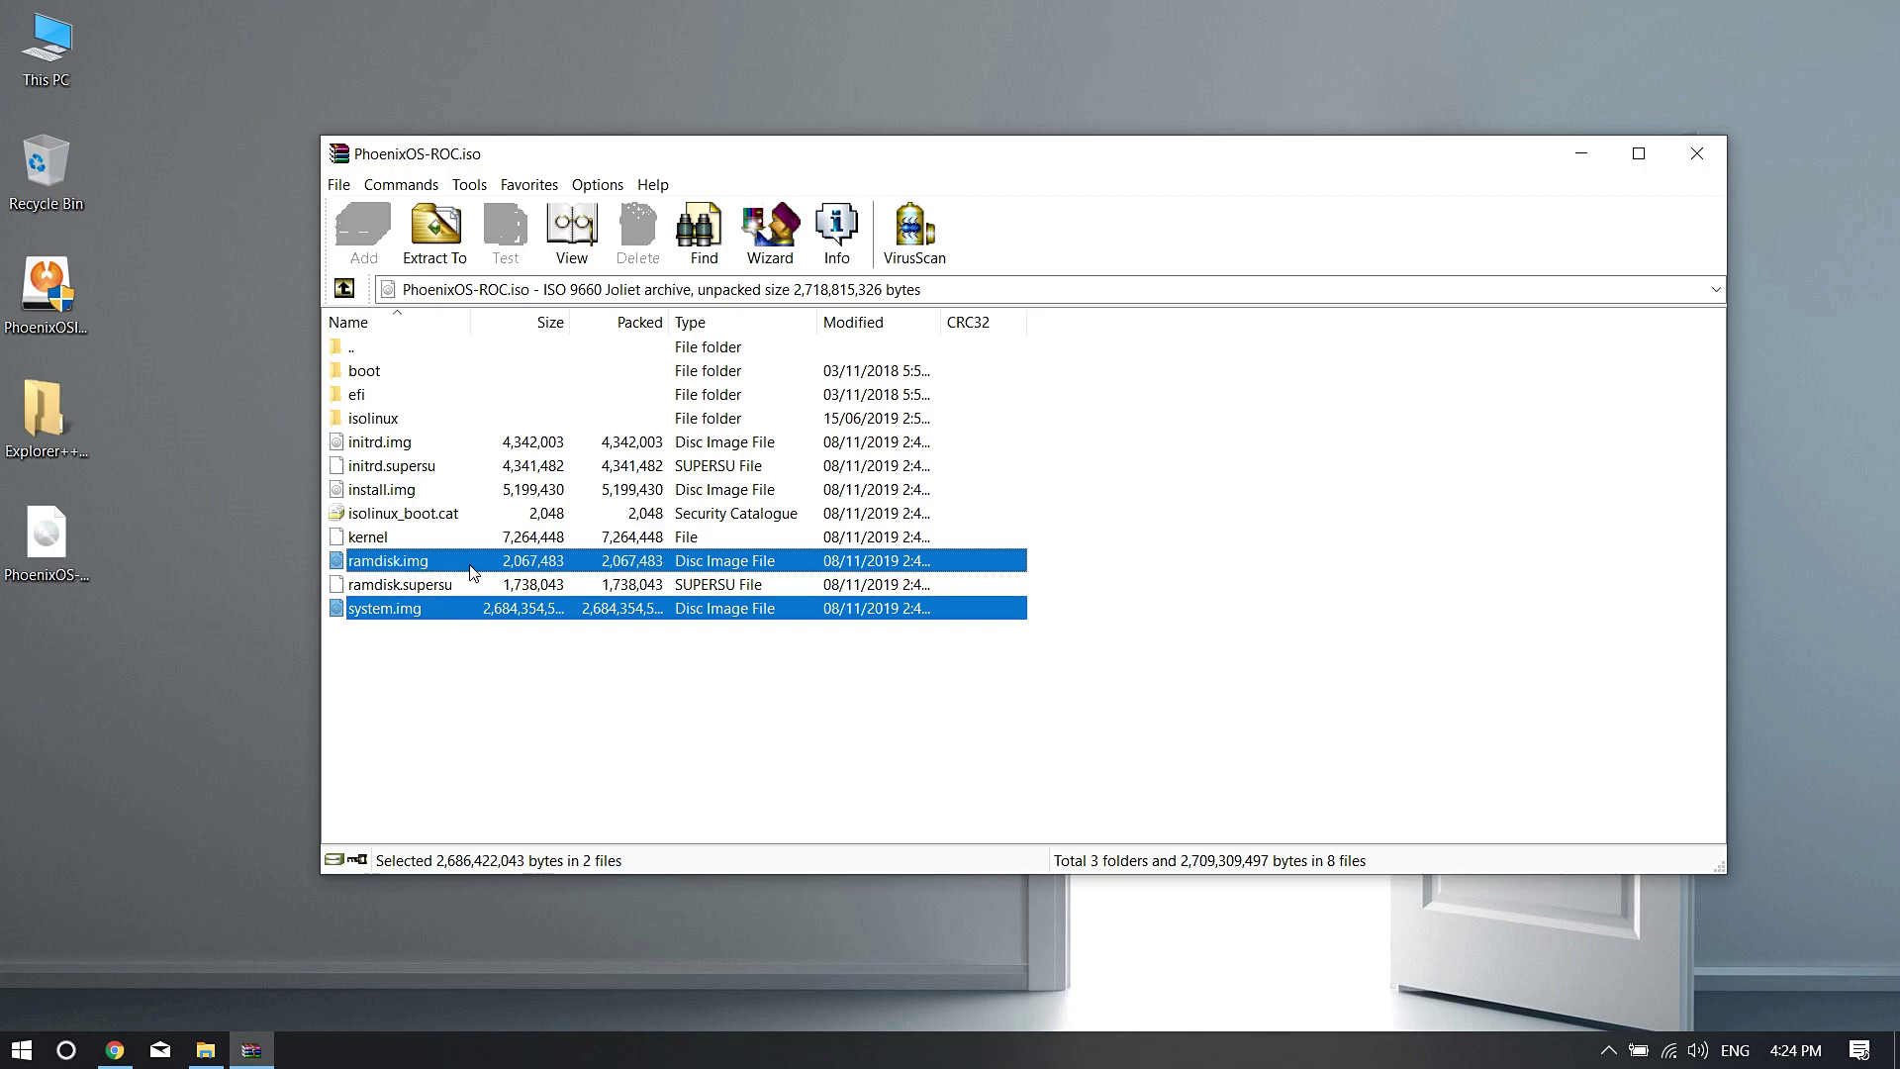
pyautogui.keyDown('ctrl'); pyautogui.click(386, 542); pyautogui.keyUp('ctrl')
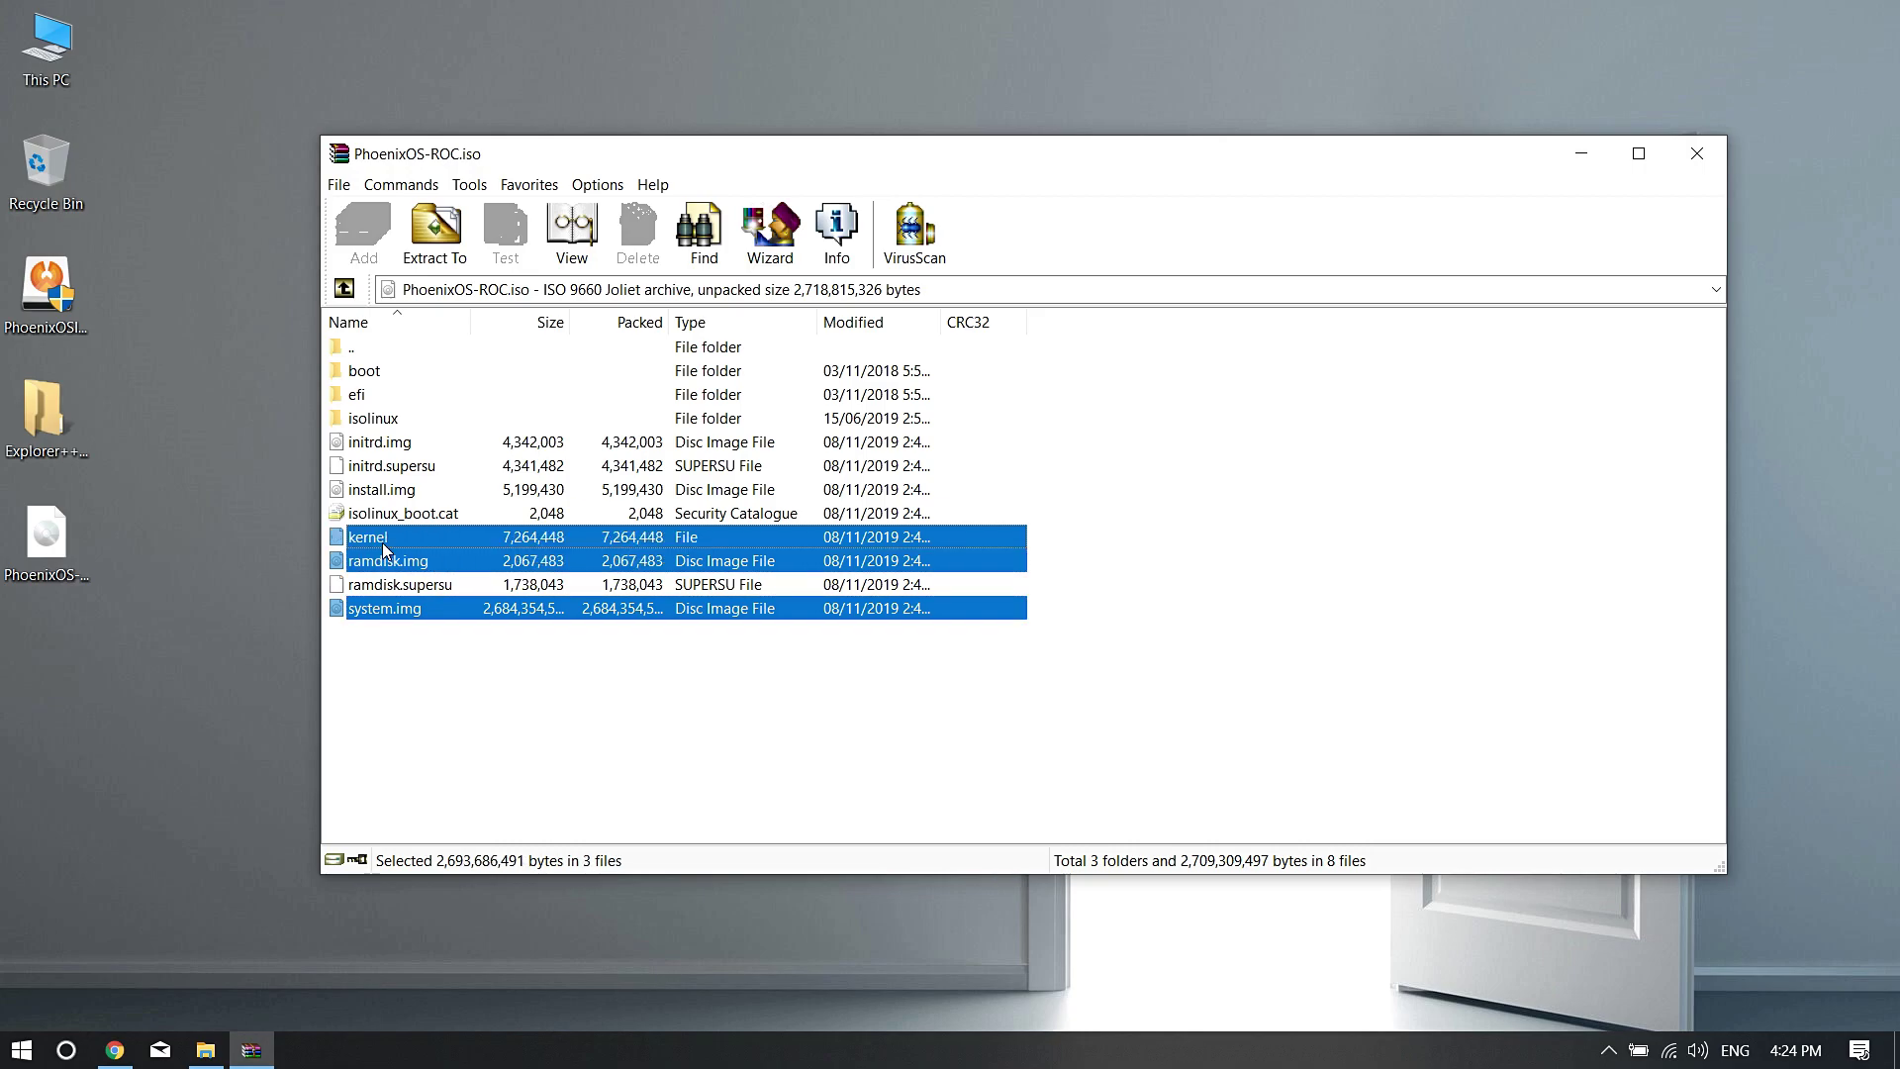
pyautogui.keyDown('ctrl'); pyautogui.click(410, 492); pyautogui.keyUp('ctrl')
pyautogui.keyDown('ctrl'); pyautogui.click(430, 469); pyautogui.keyUp('ctrl')
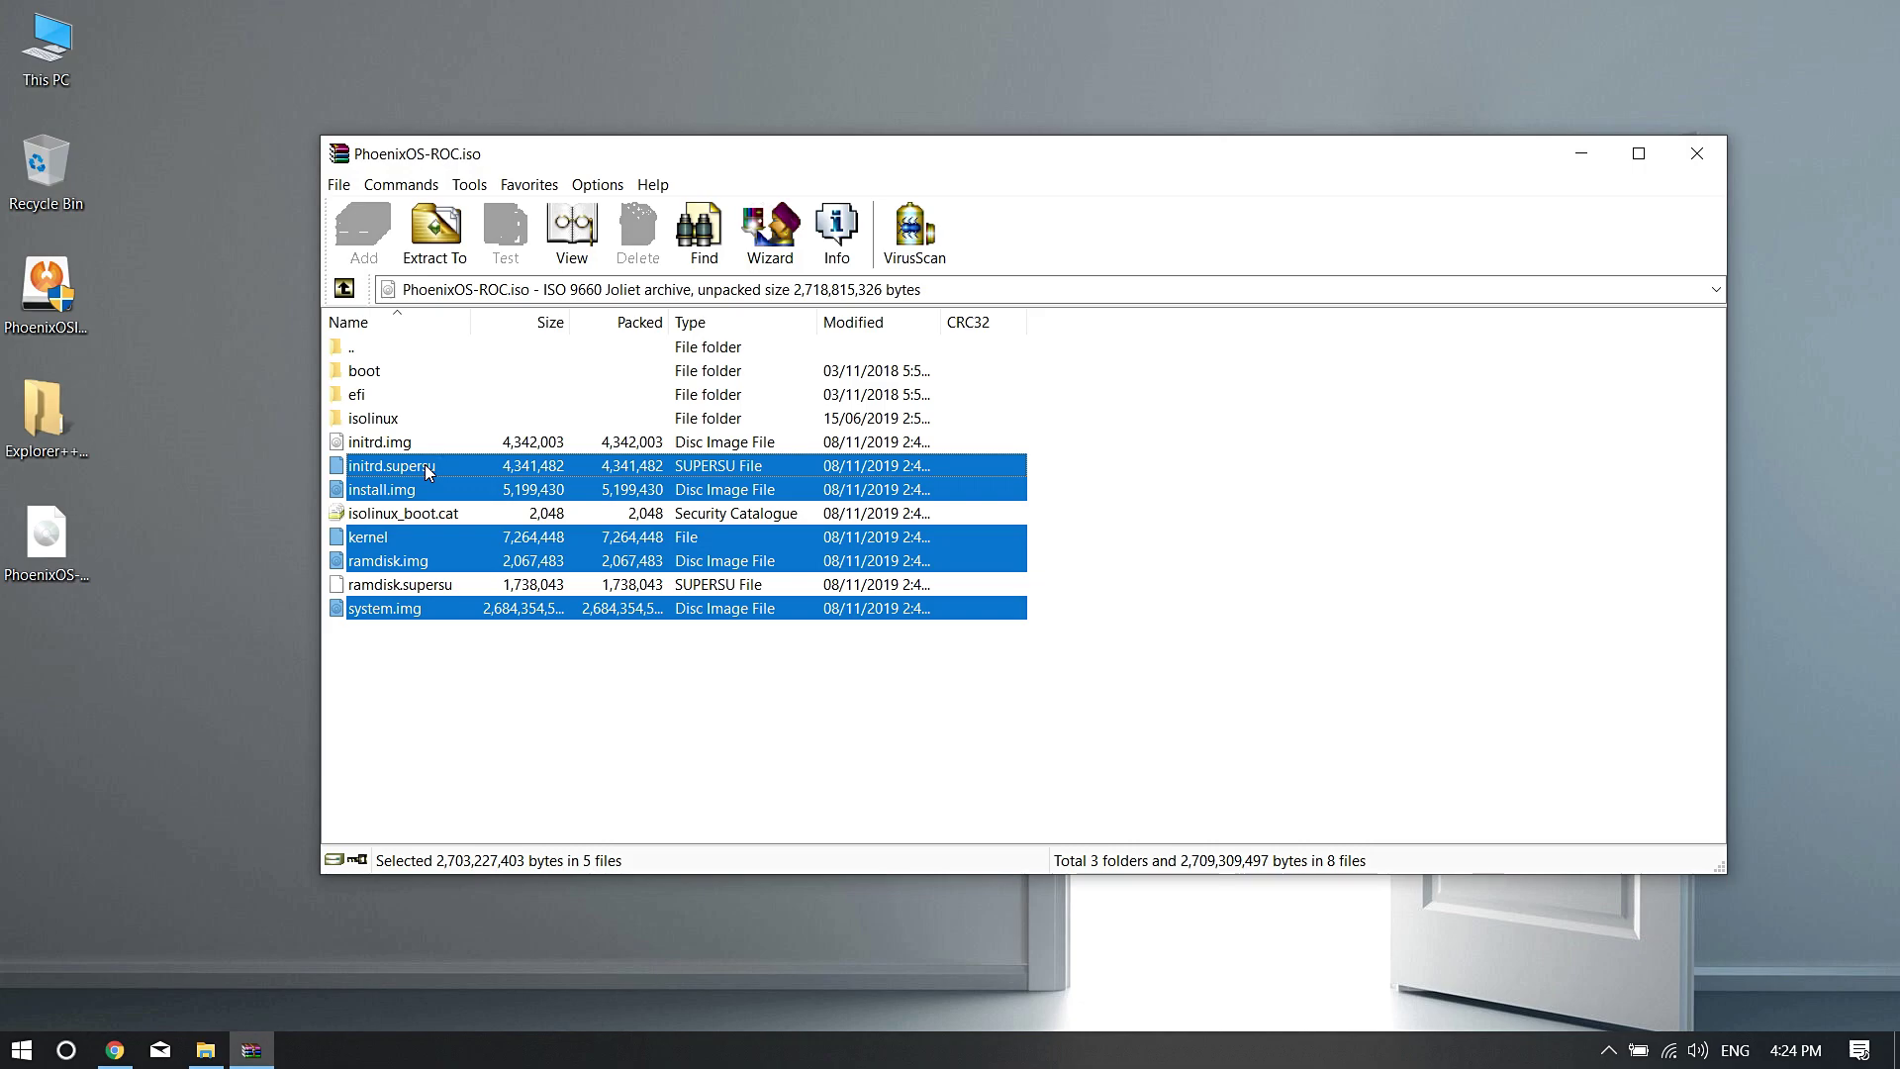
pyautogui.keyDown('ctrl'); pyautogui.click(394, 442); pyautogui.keyUp('ctrl')
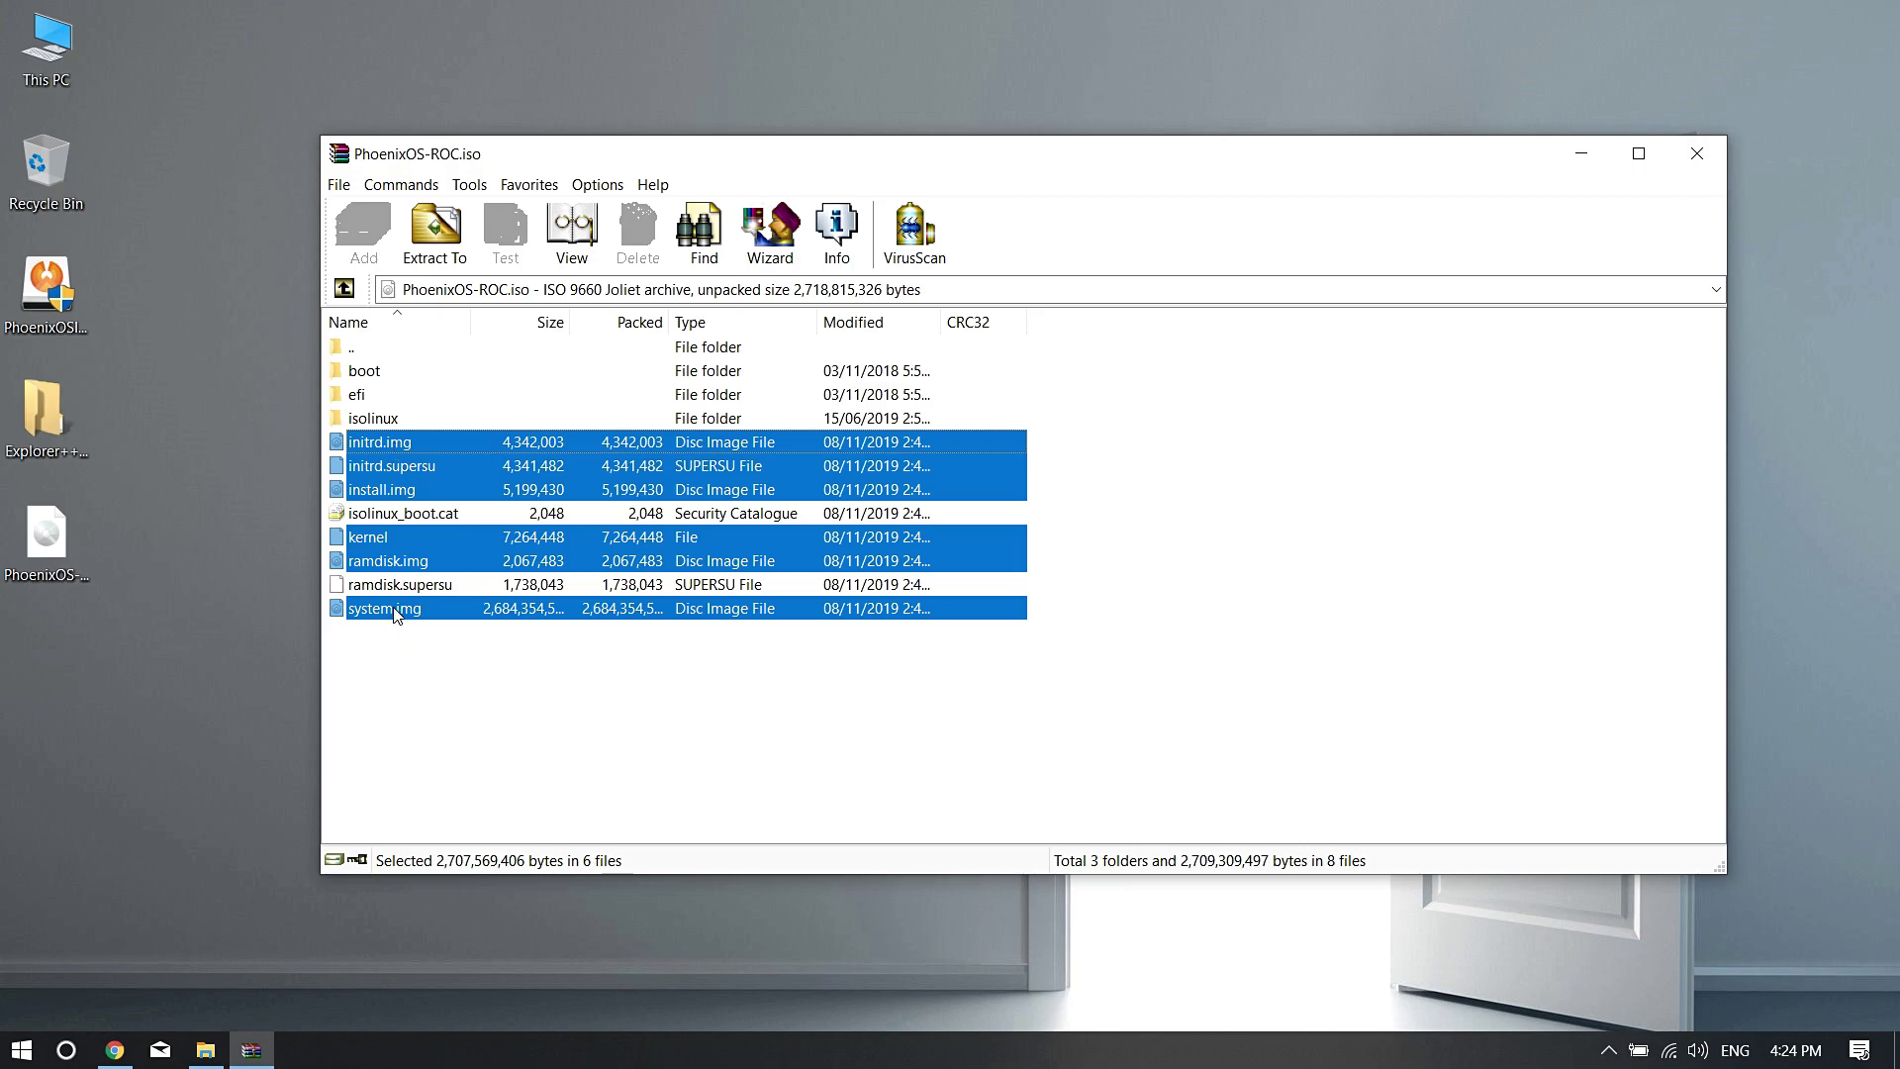
pyautogui.keyDown('ctrl'); pyautogui.click(403, 469); pyautogui.keyUp('ctrl')
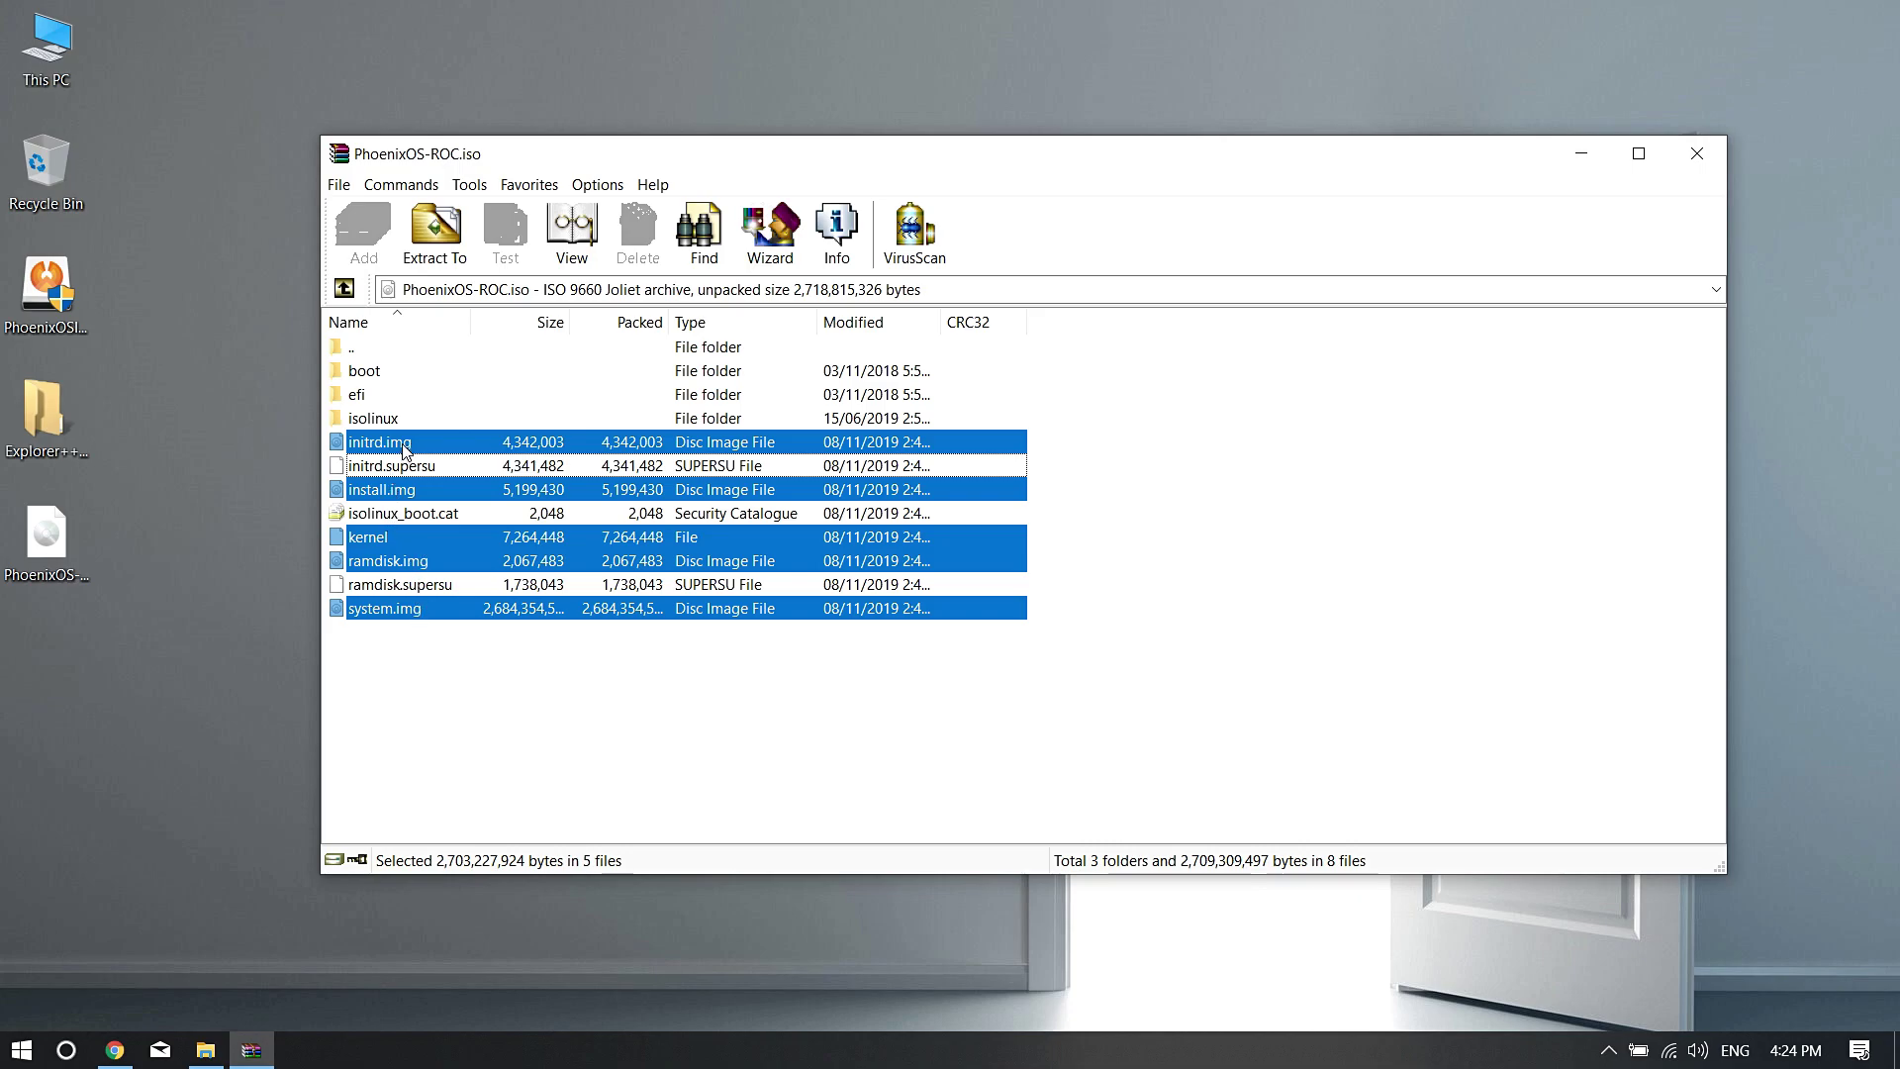
# Extract the five images to C:\PhoenixOS, replacing the existing copies, and close WinRAR.
pyautogui.click(436, 230)
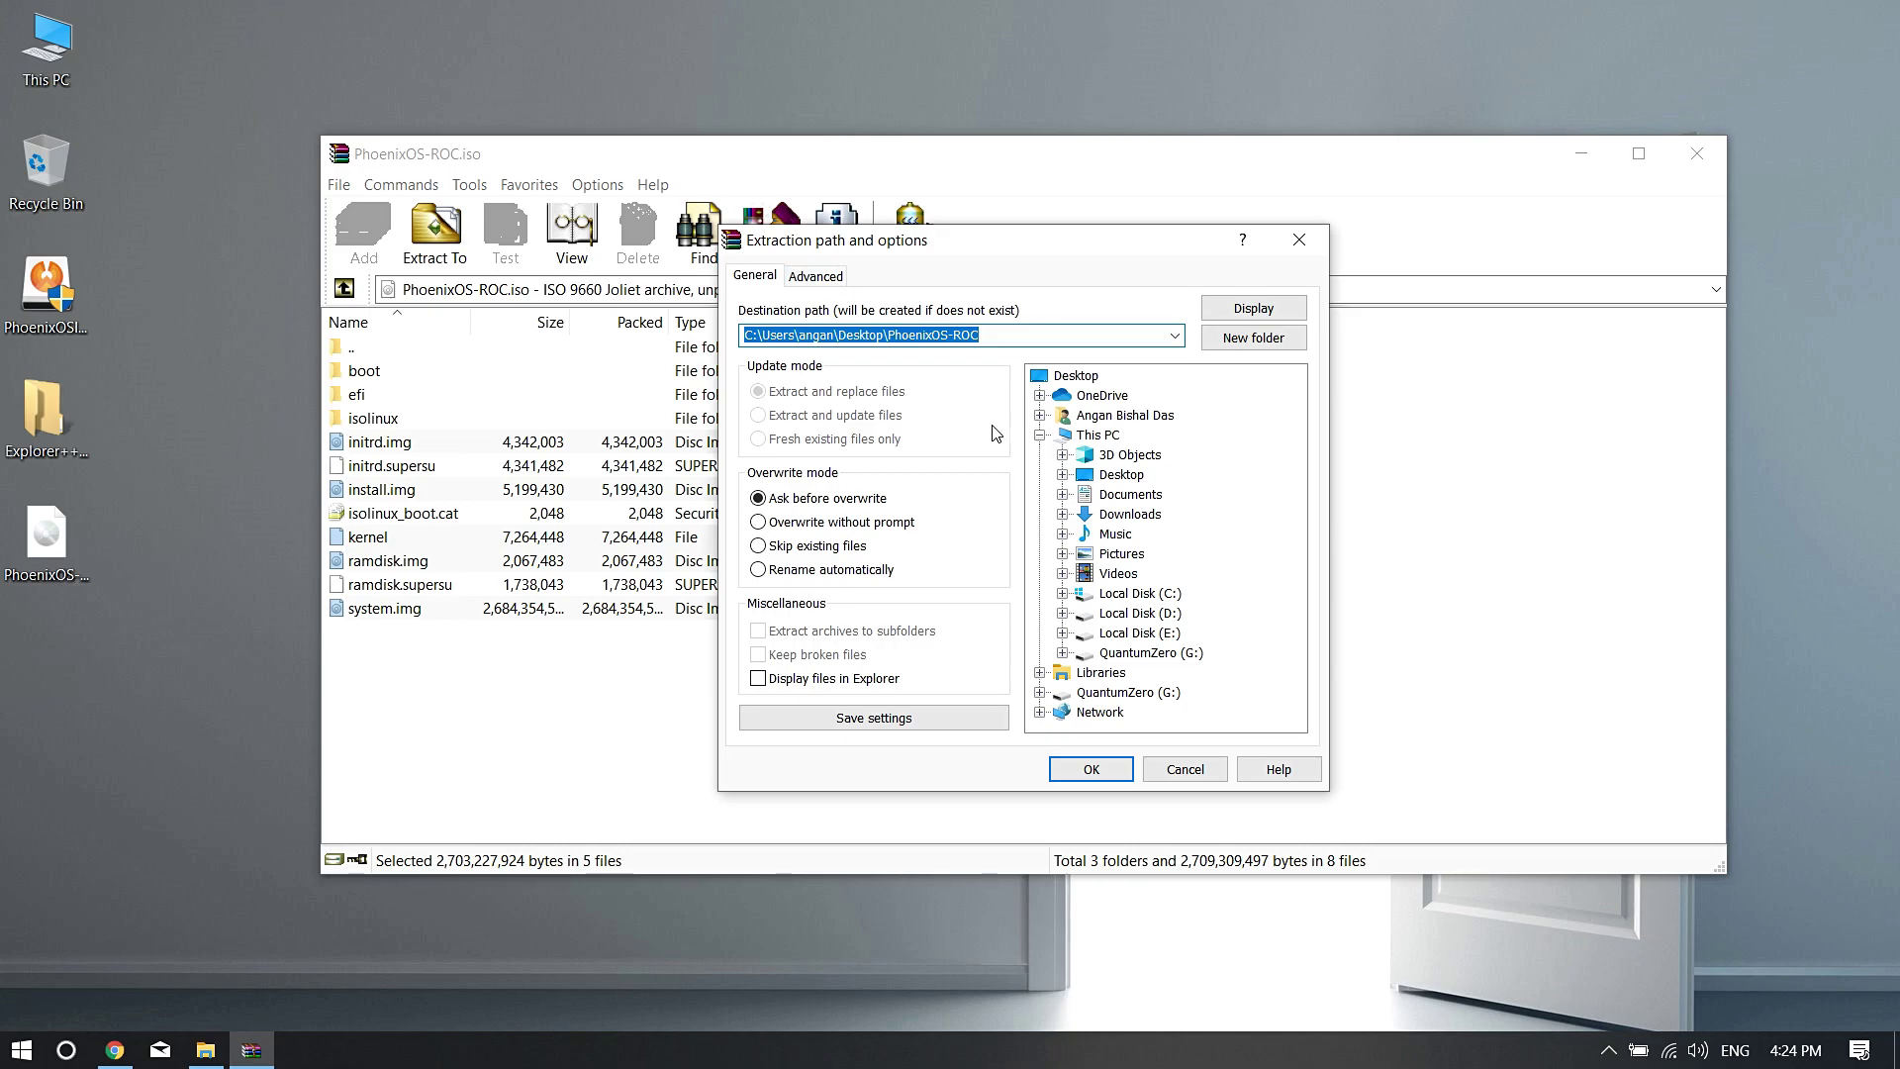
pyautogui.doubleClick(1170, 595)
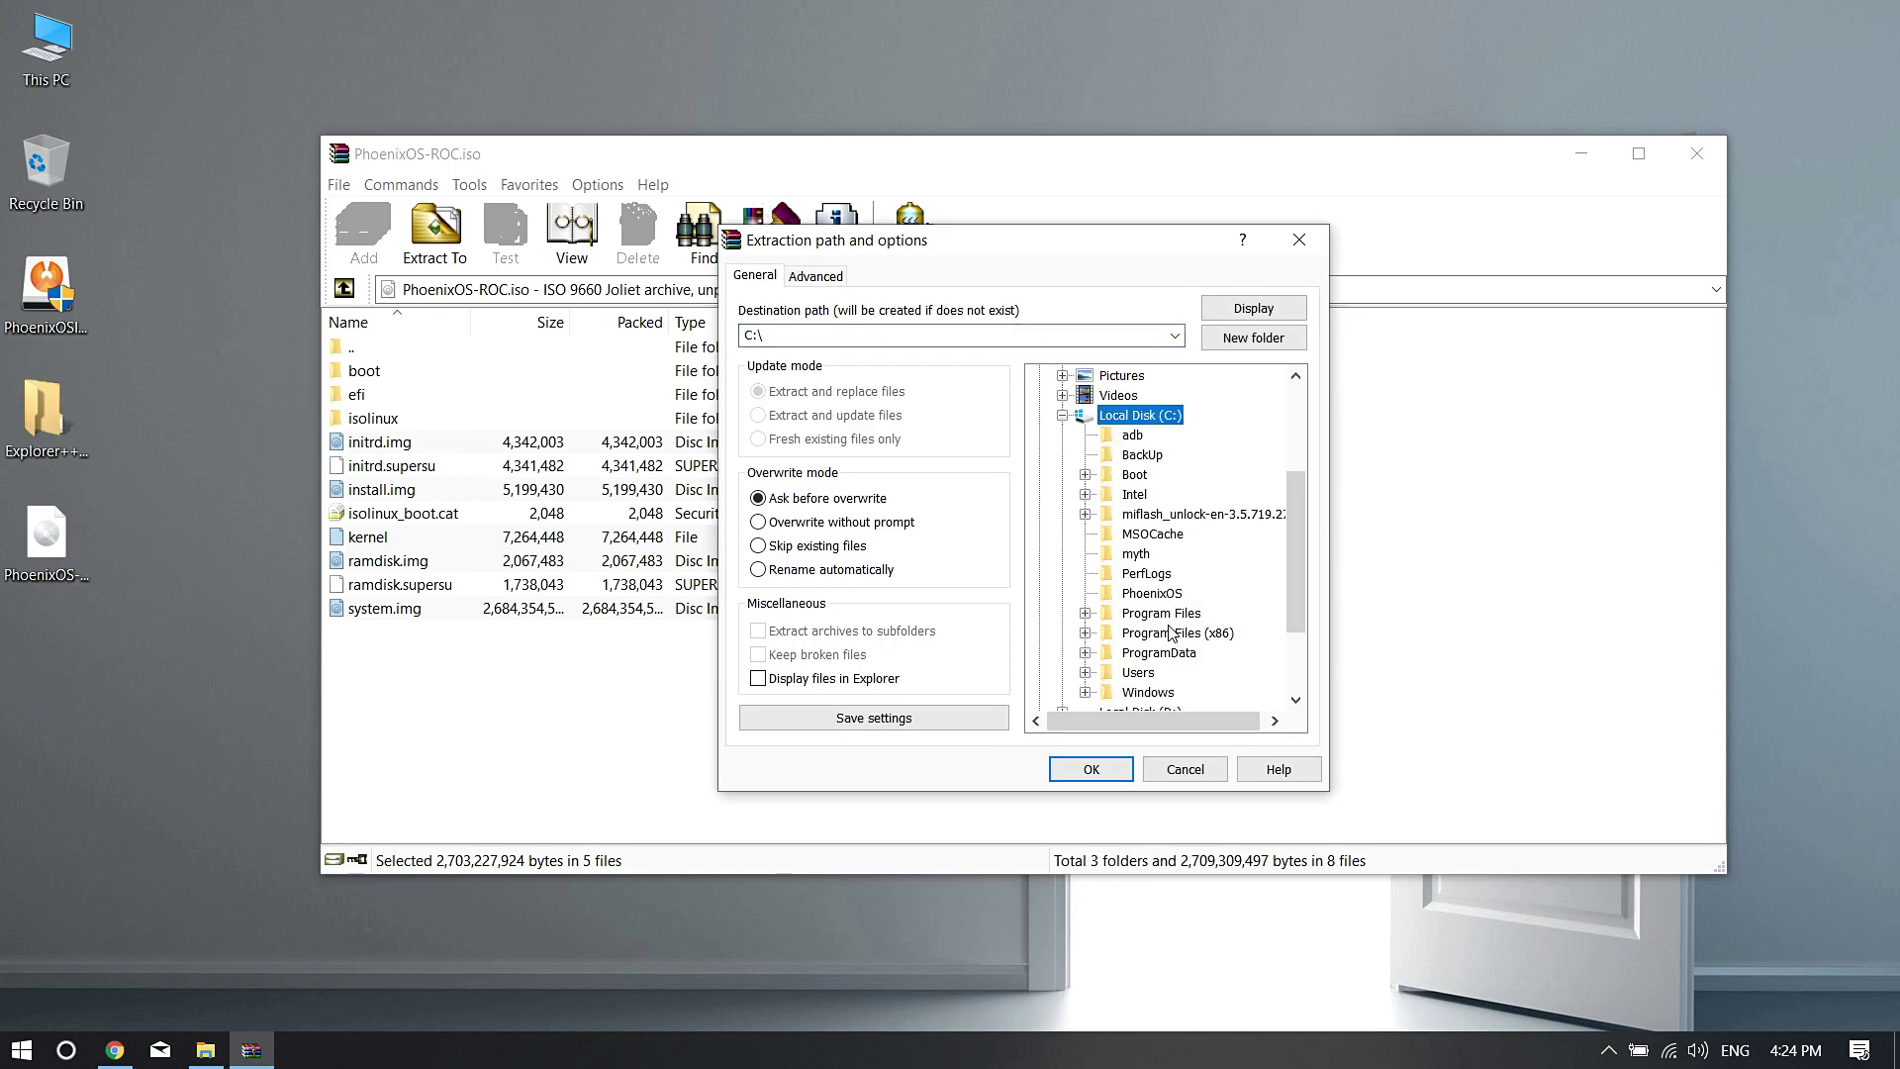
pyautogui.click(1152, 592)
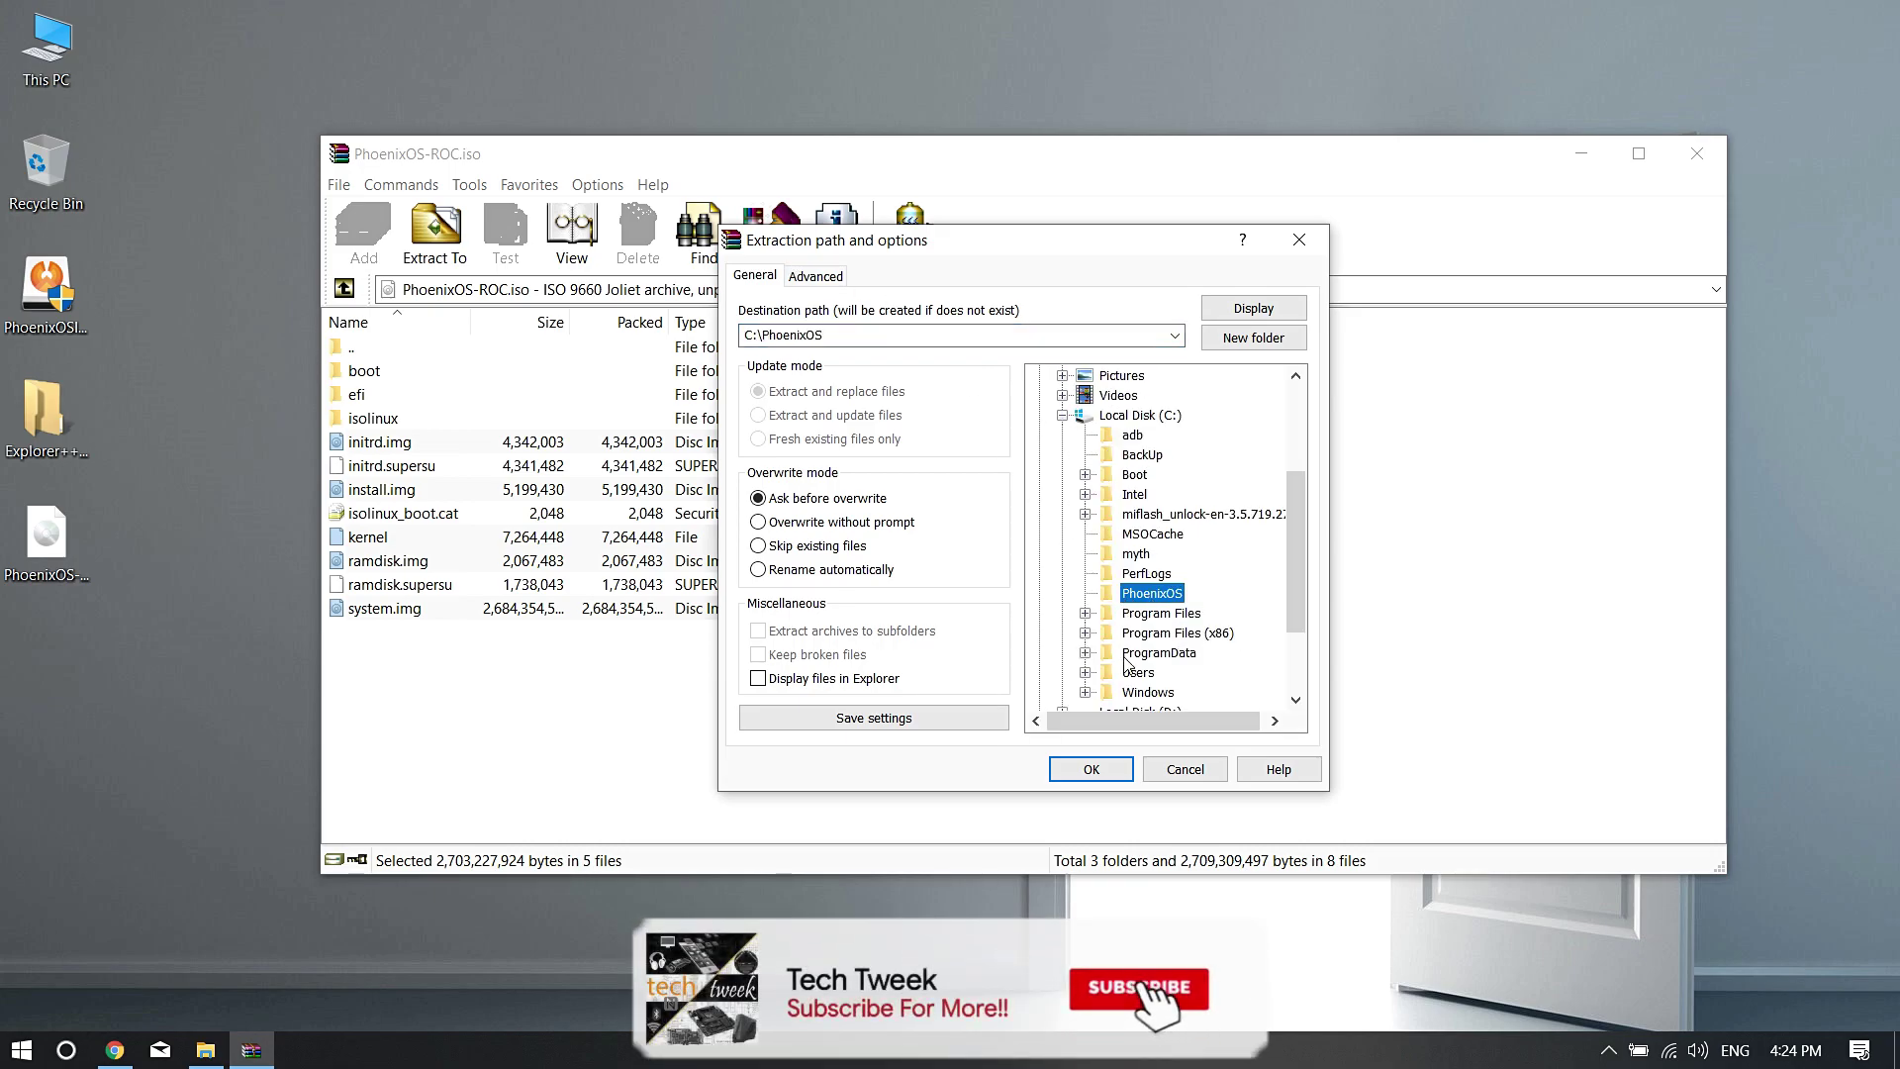
pyautogui.click(1093, 764)
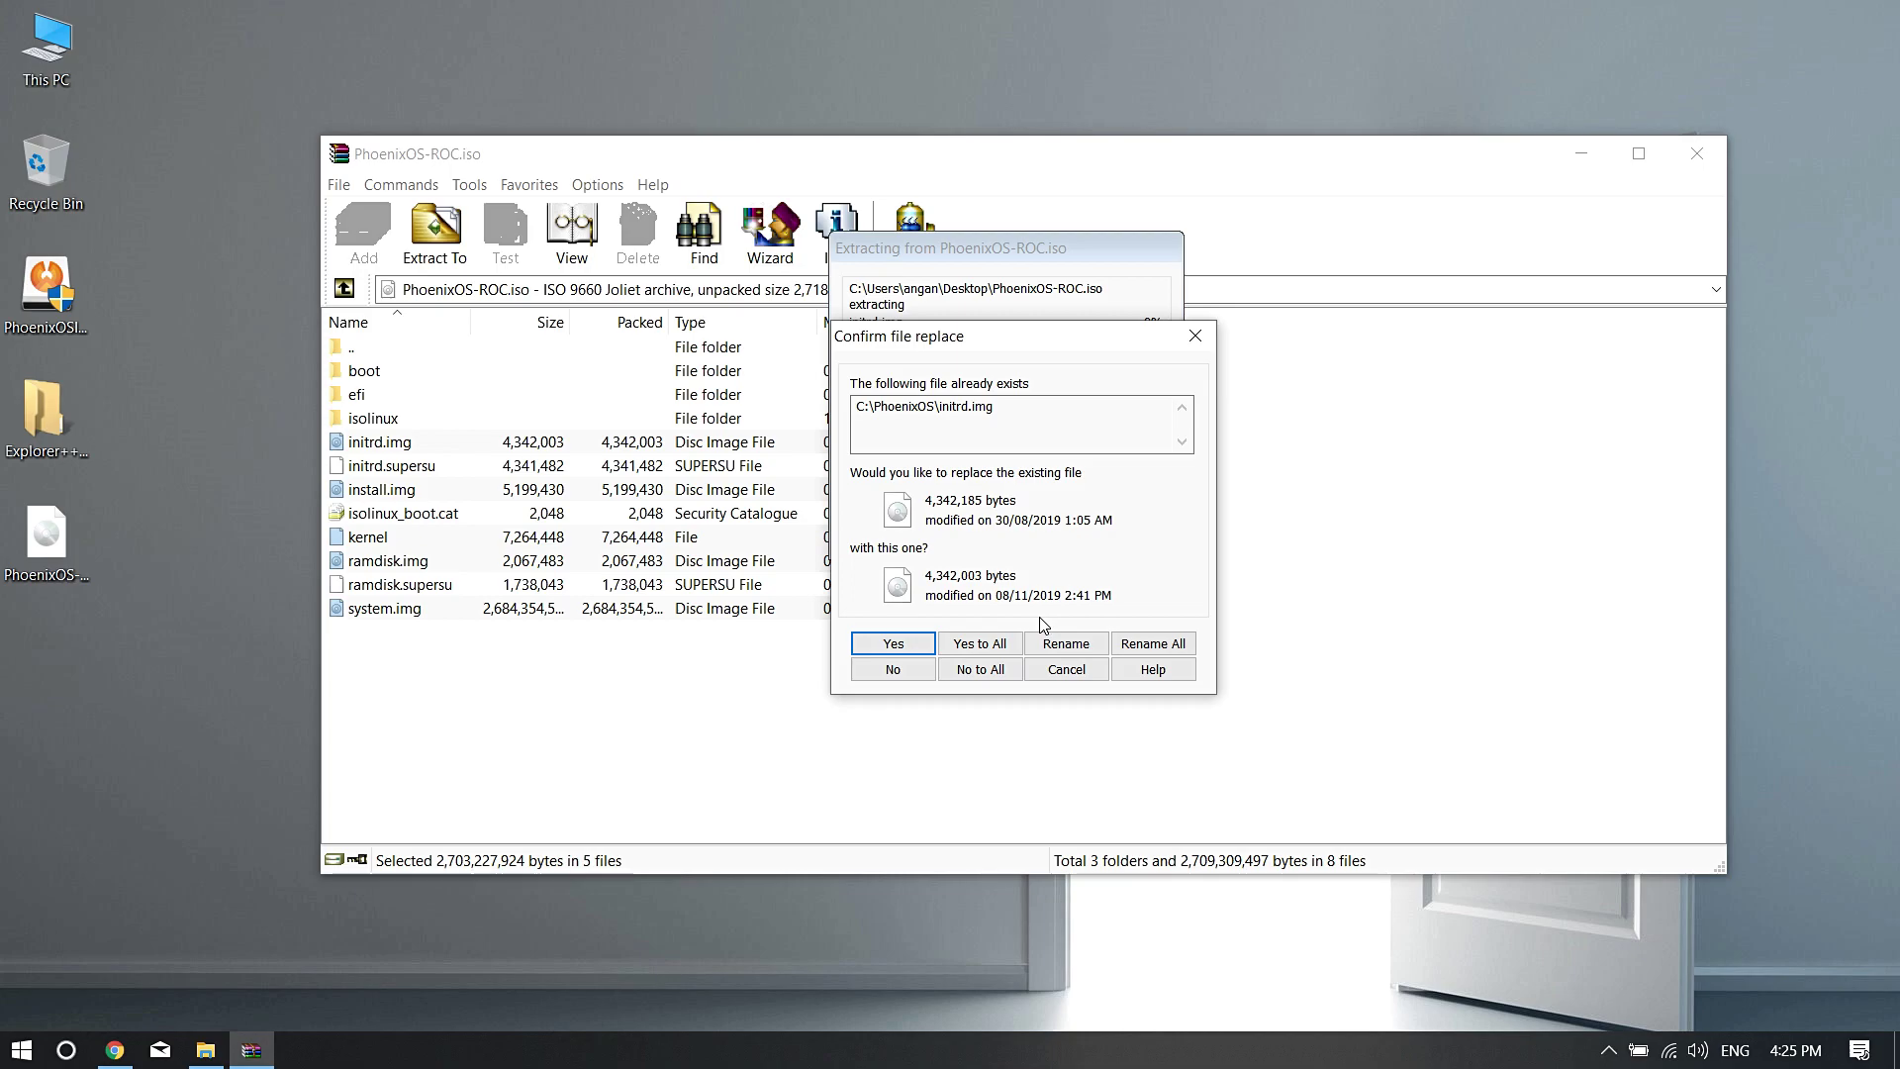
pyautogui.click(1066, 670)
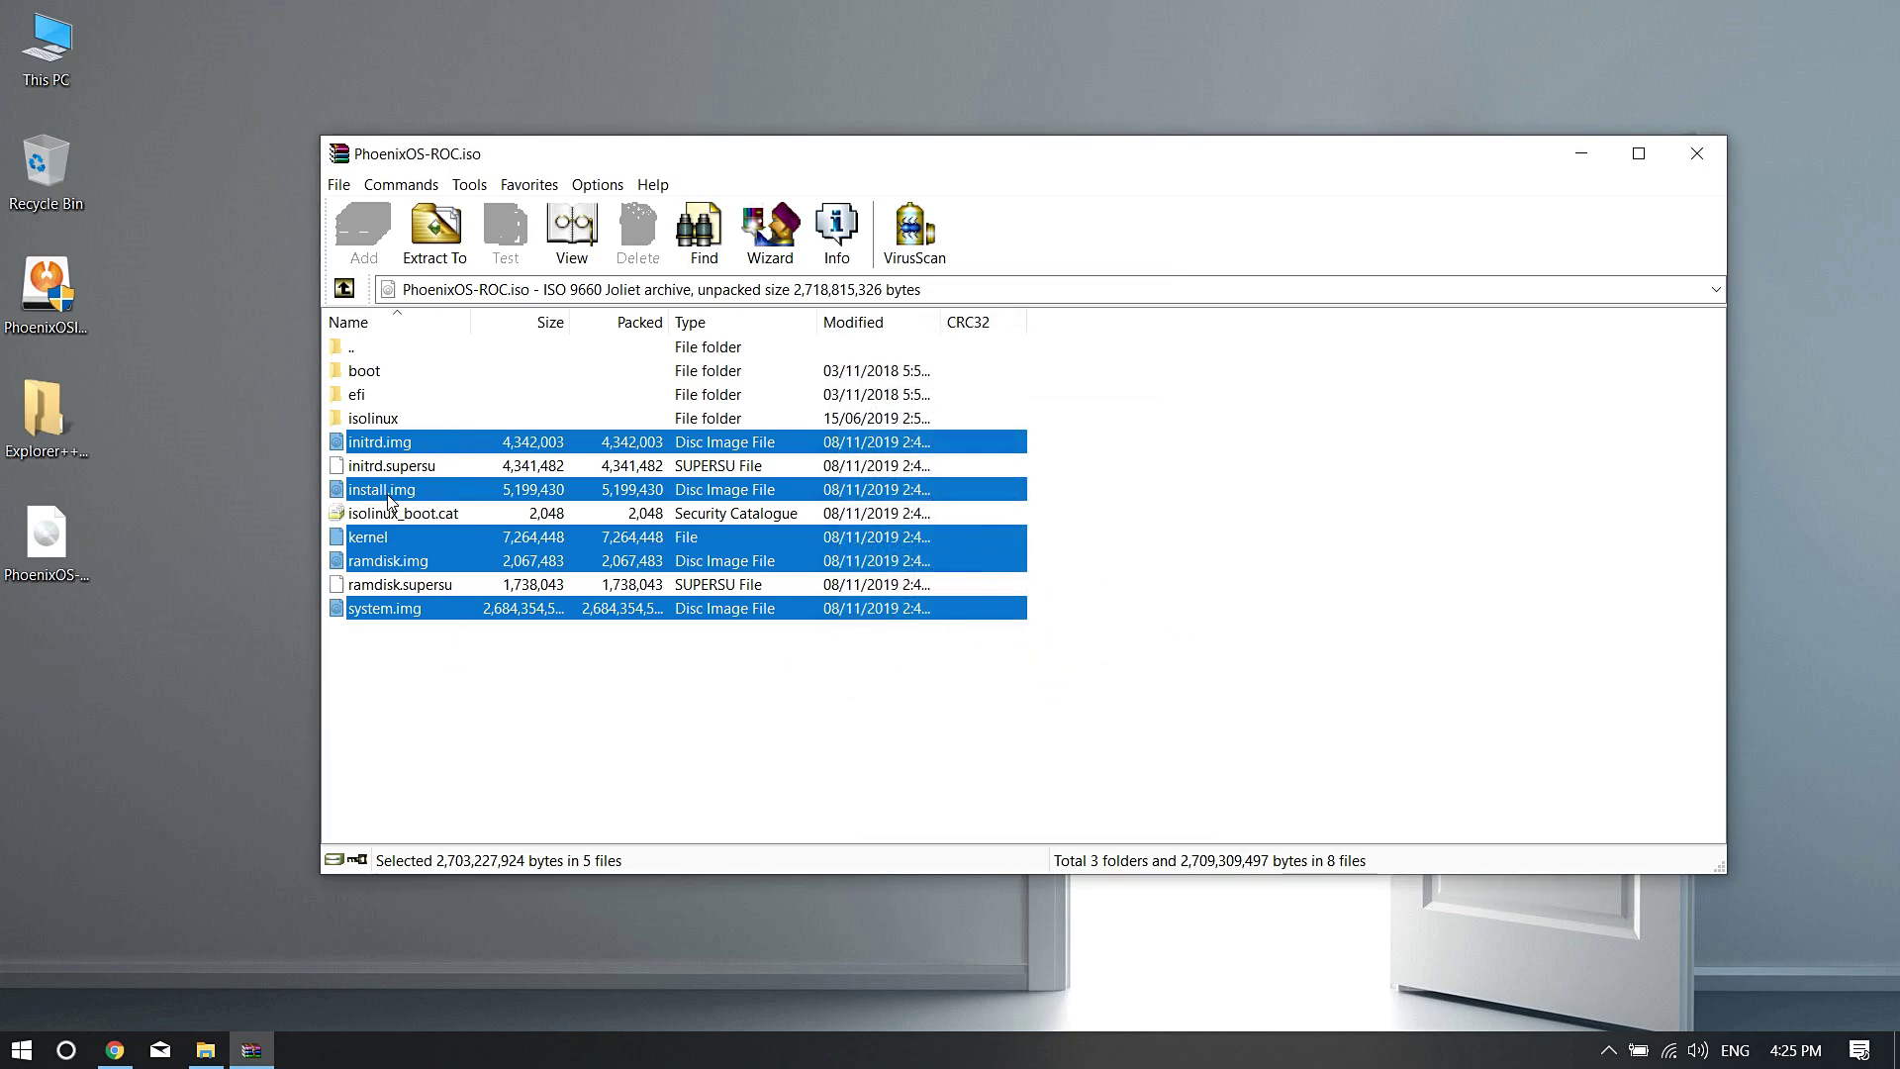
pyautogui.click(1696, 154)
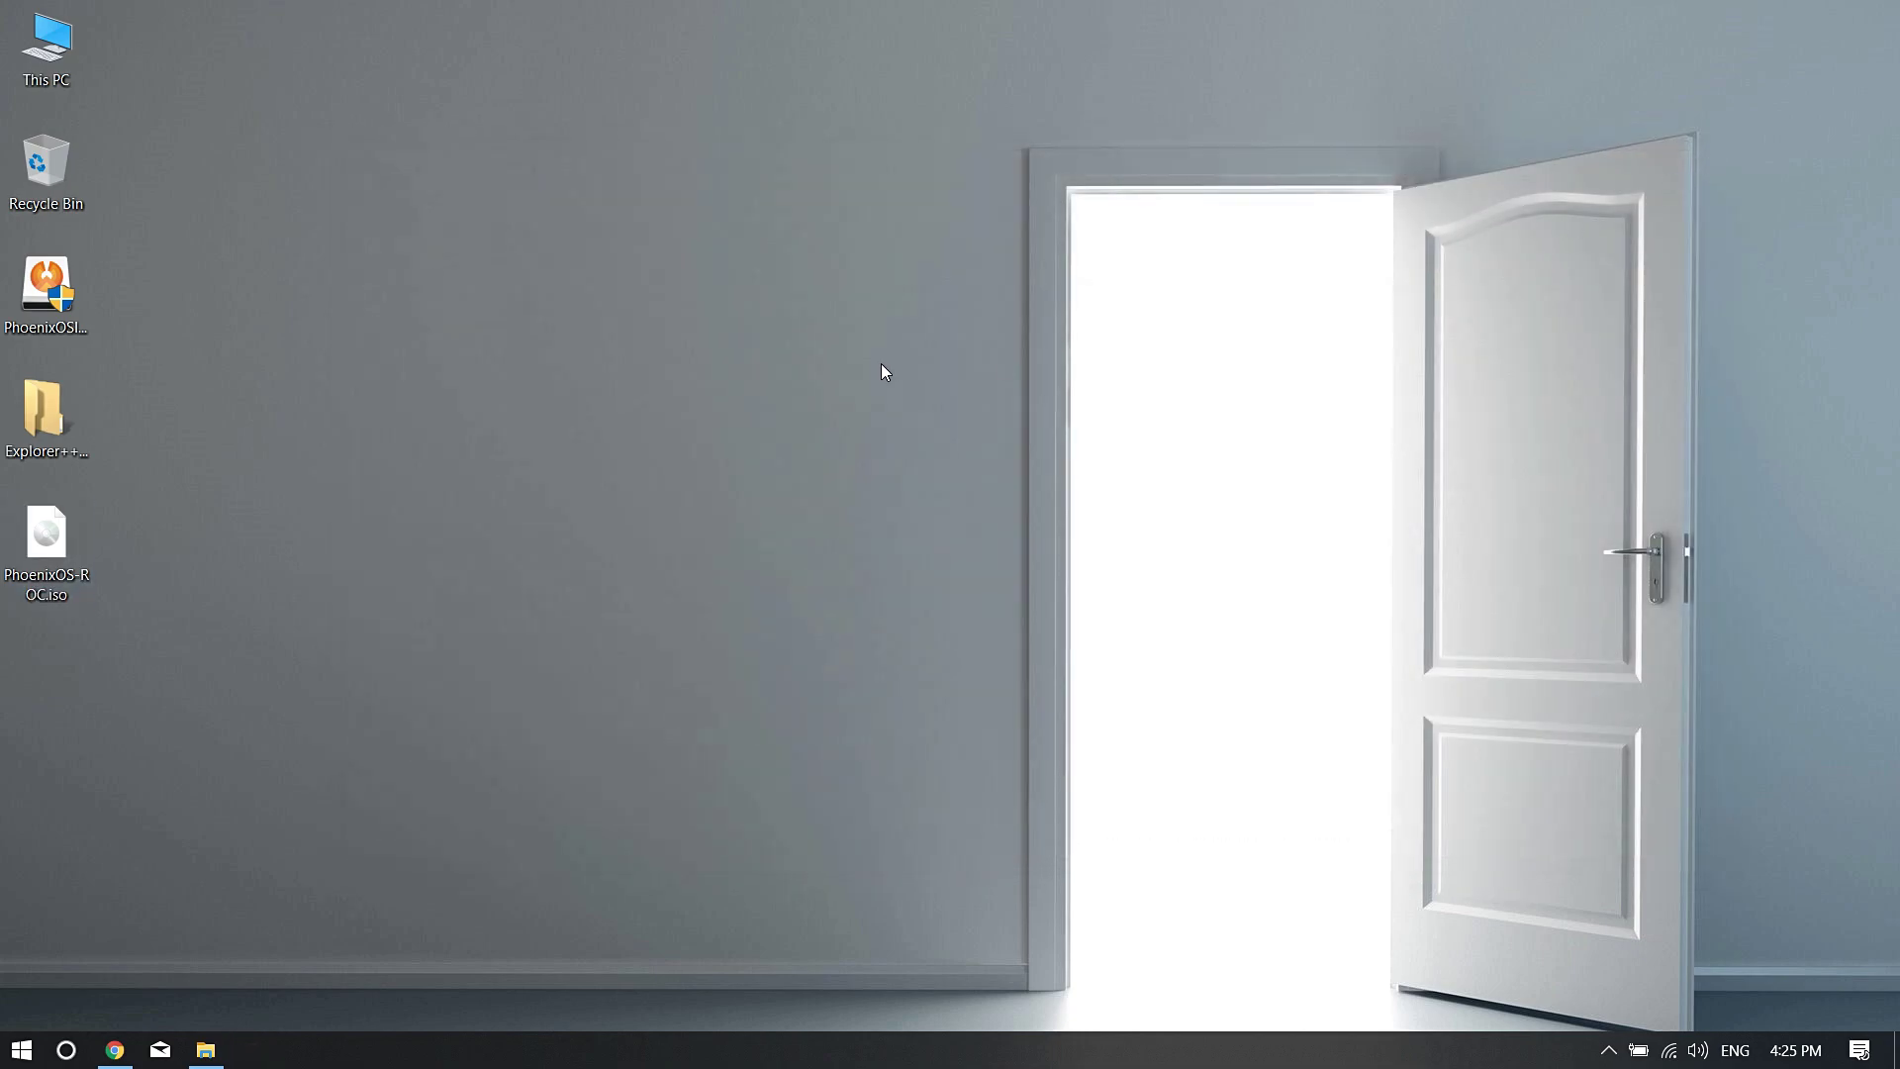
# Close Chrome's Ext2 Volume Manager page and search Start for 'ext' to find the app.
pyautogui.click(115, 1048)
pyautogui.moveTo(400, 277); pyautogui.dragTo(711, 272)
pyautogui.click(723, 299)
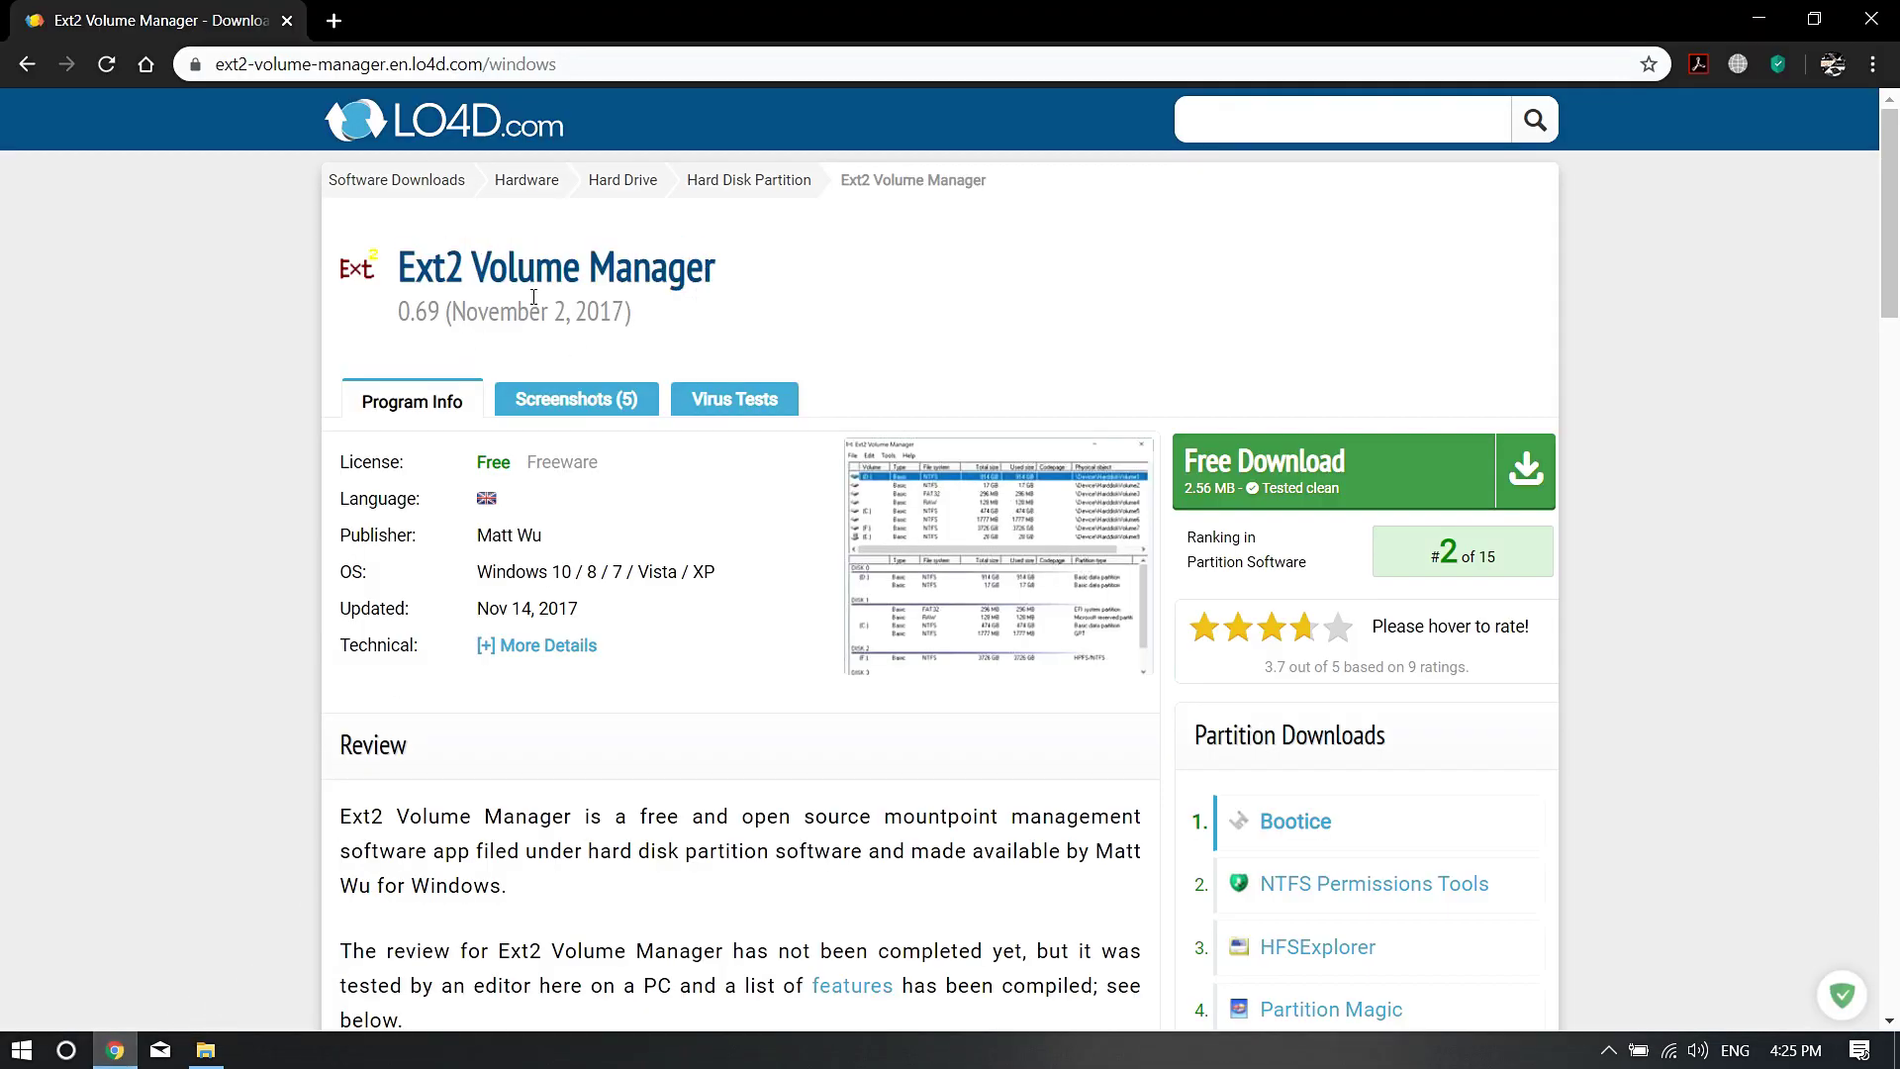
pyautogui.click(1870, 18)
pyautogui.click(22, 1049)
pyautogui.write('ext')
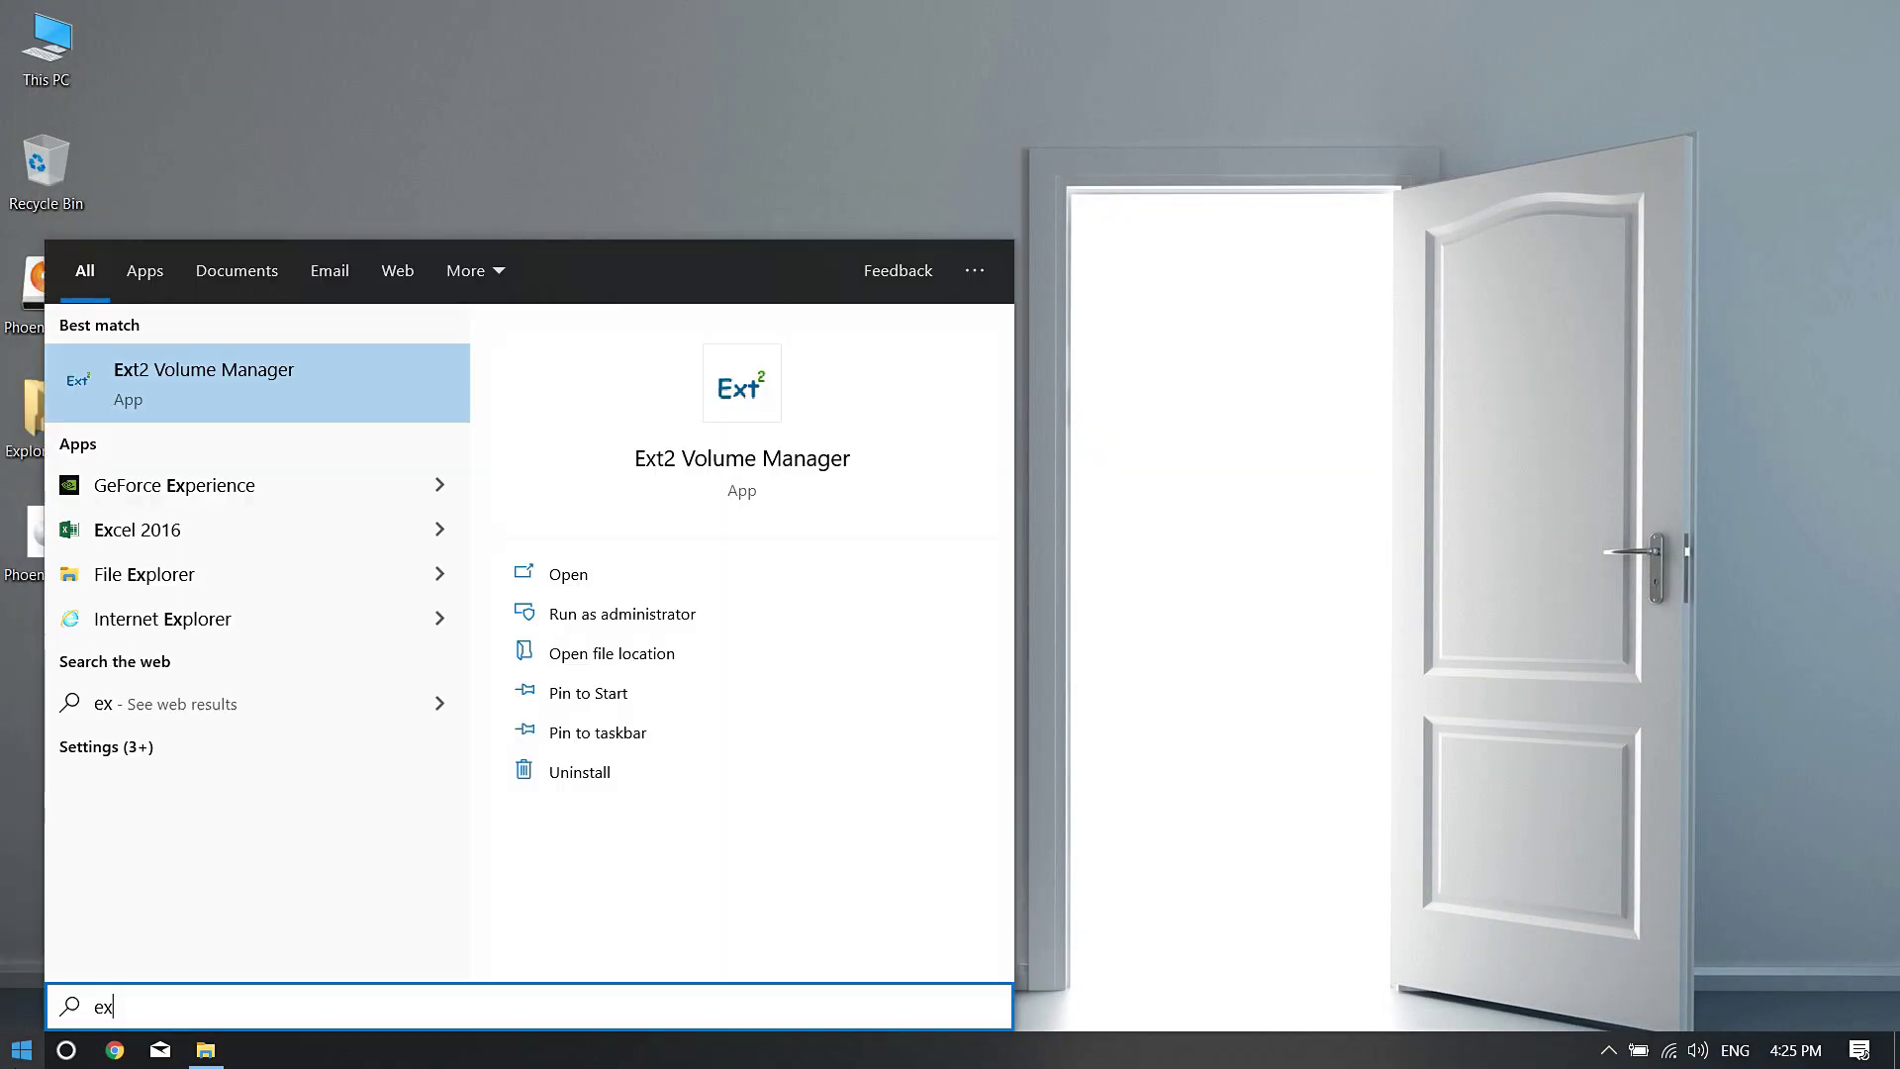
# Launch Ext2 Volume Manager, reposition its window, and select the 96 MB FAT32 HarddiskVolume4.
pyautogui.click(268, 398)
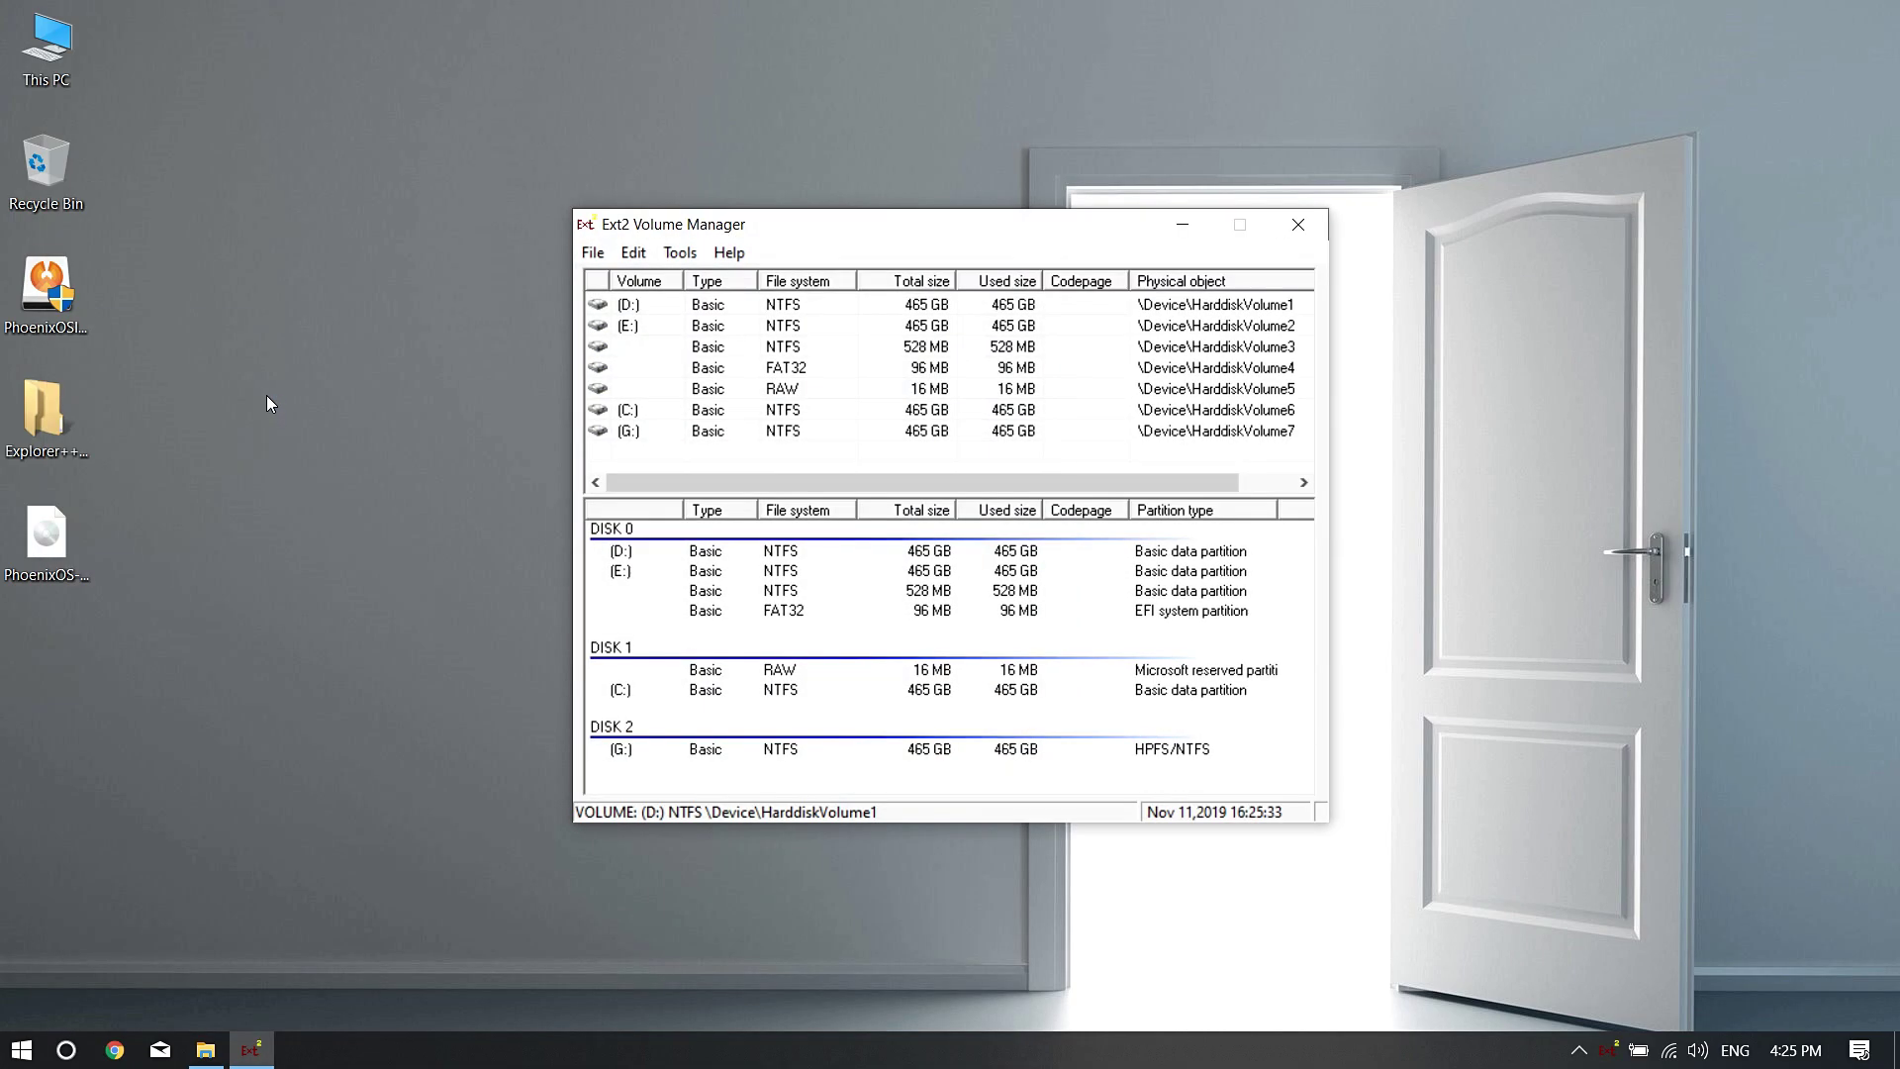
pyautogui.moveTo(818, 234); pyautogui.dragTo(660, 180)
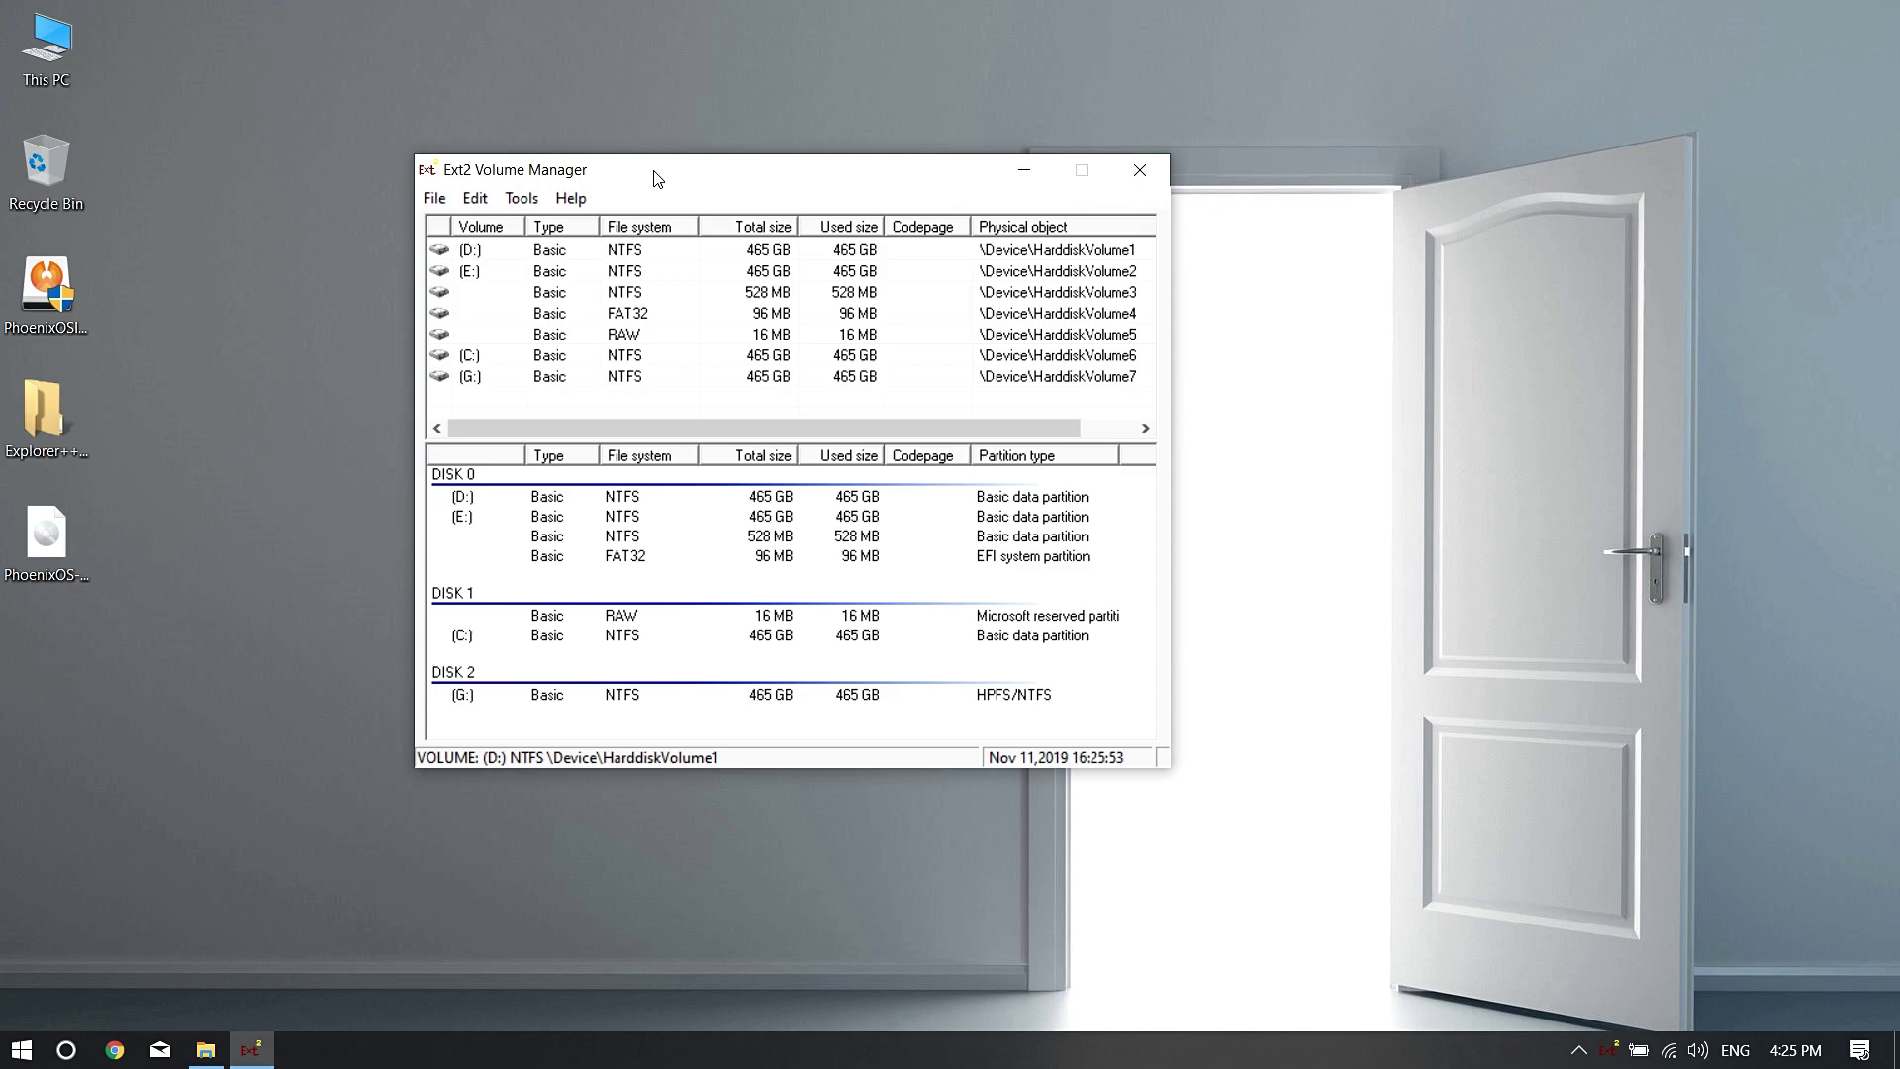
pyautogui.moveTo(663, 176); pyautogui.dragTo(726, 134)
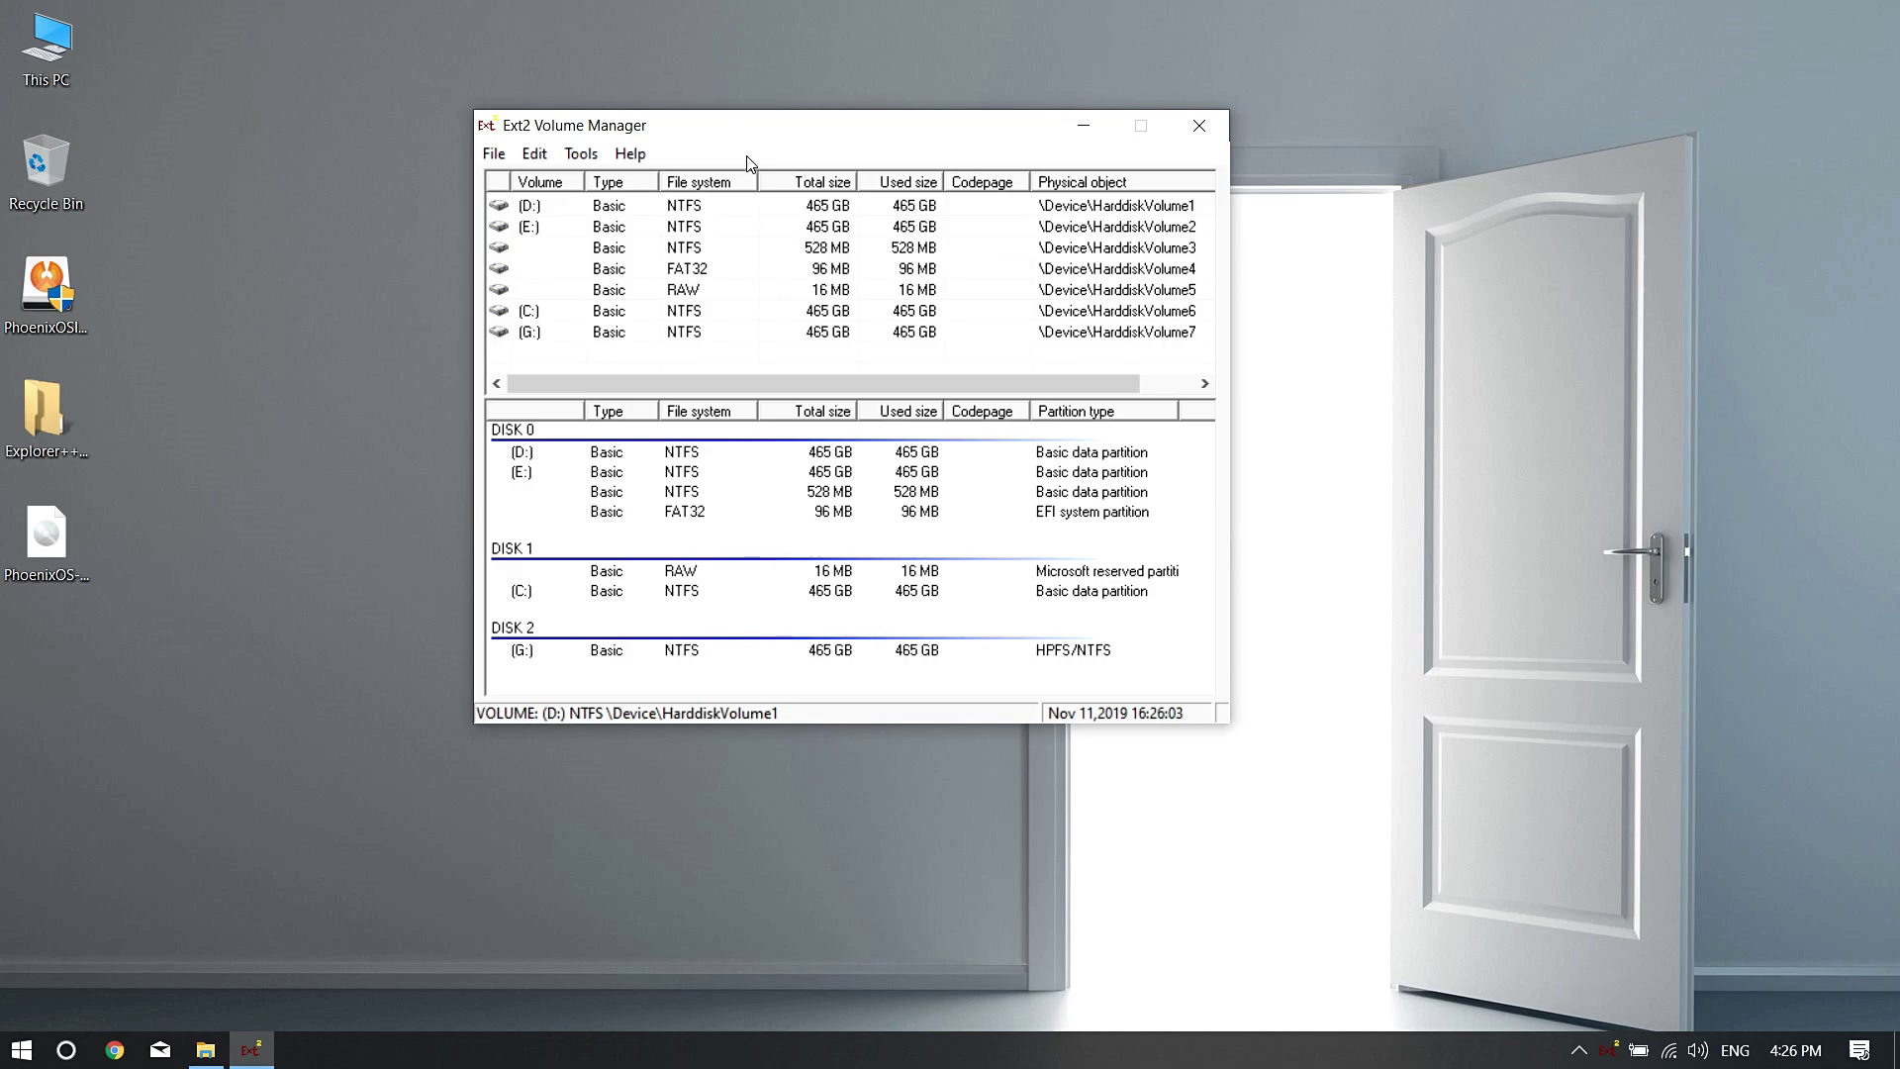
pyautogui.click(704, 275)
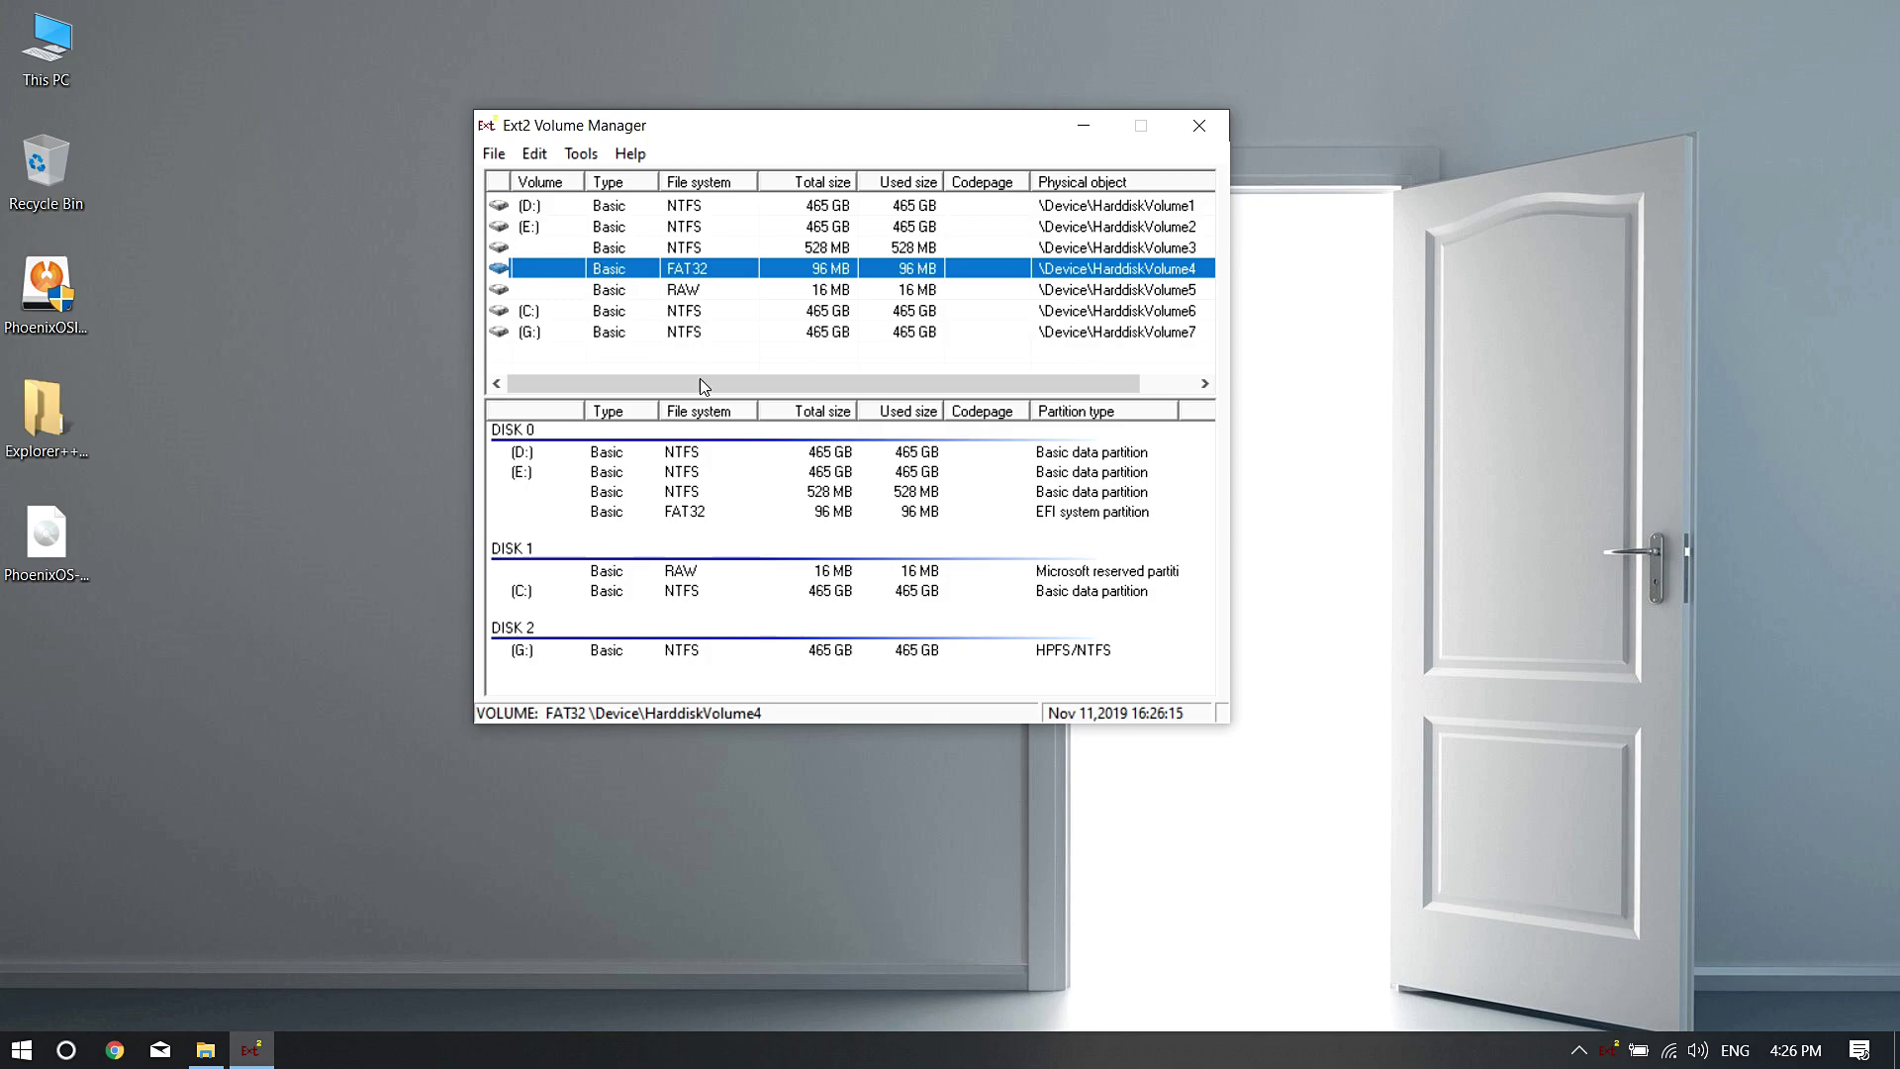
# Mount the 96 MB FAT32 volume as F: via Assign Drive Letter, then exit Ext2 Volume Manager.
pyautogui.click(1096, 515)
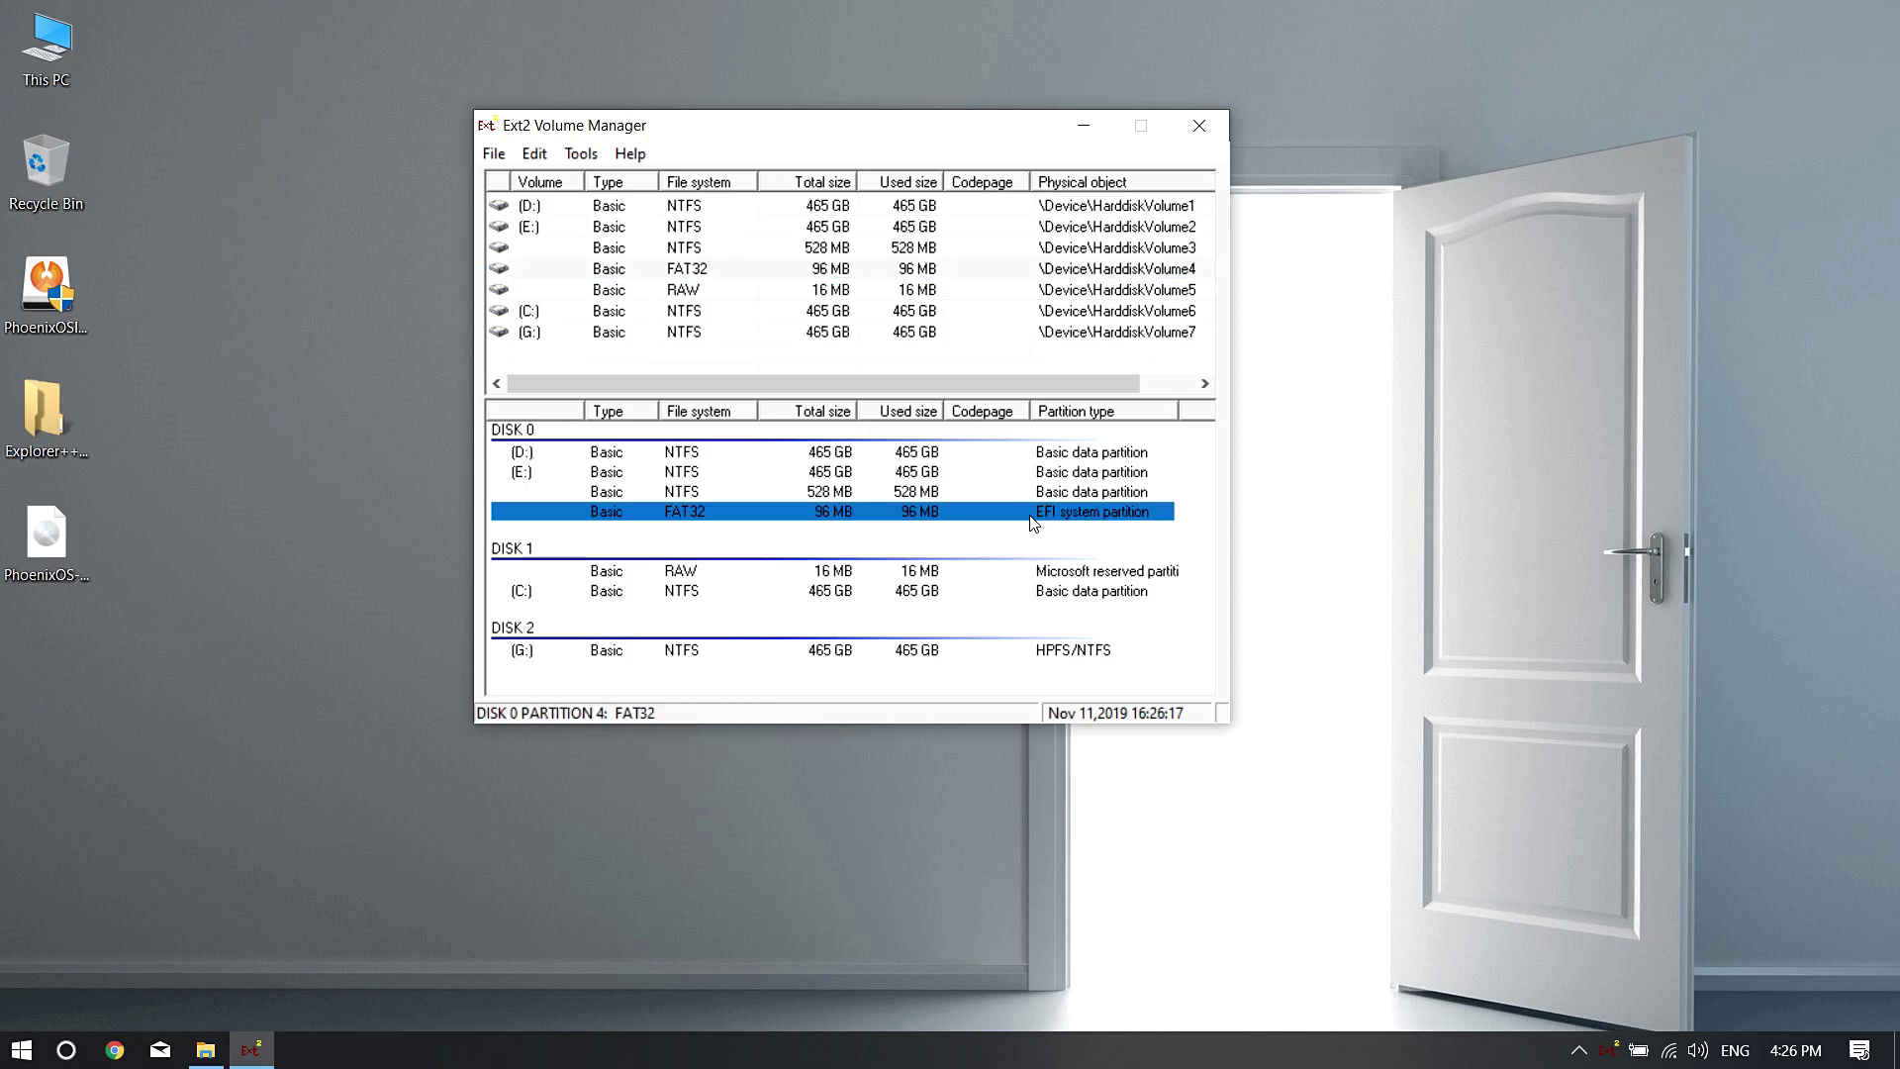
pyautogui.click(695, 268)
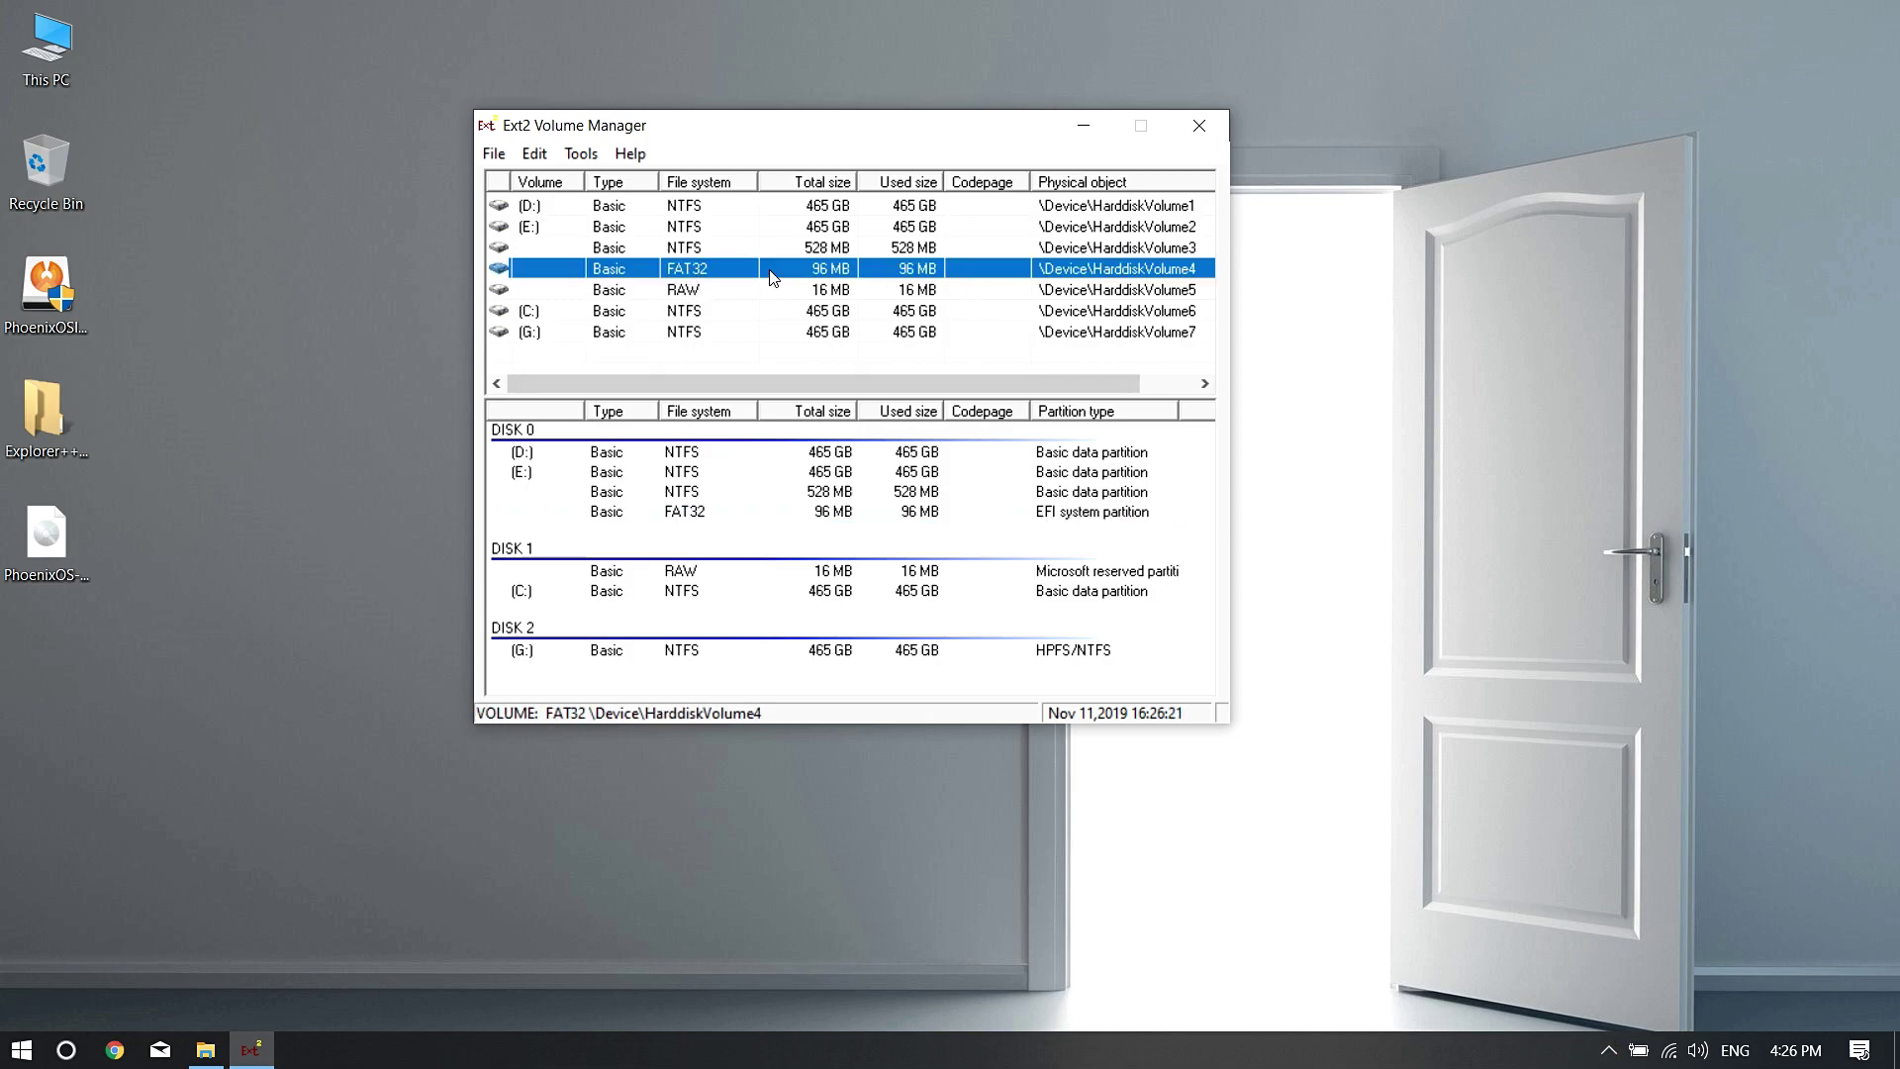
pyautogui.rightClick(686, 277)
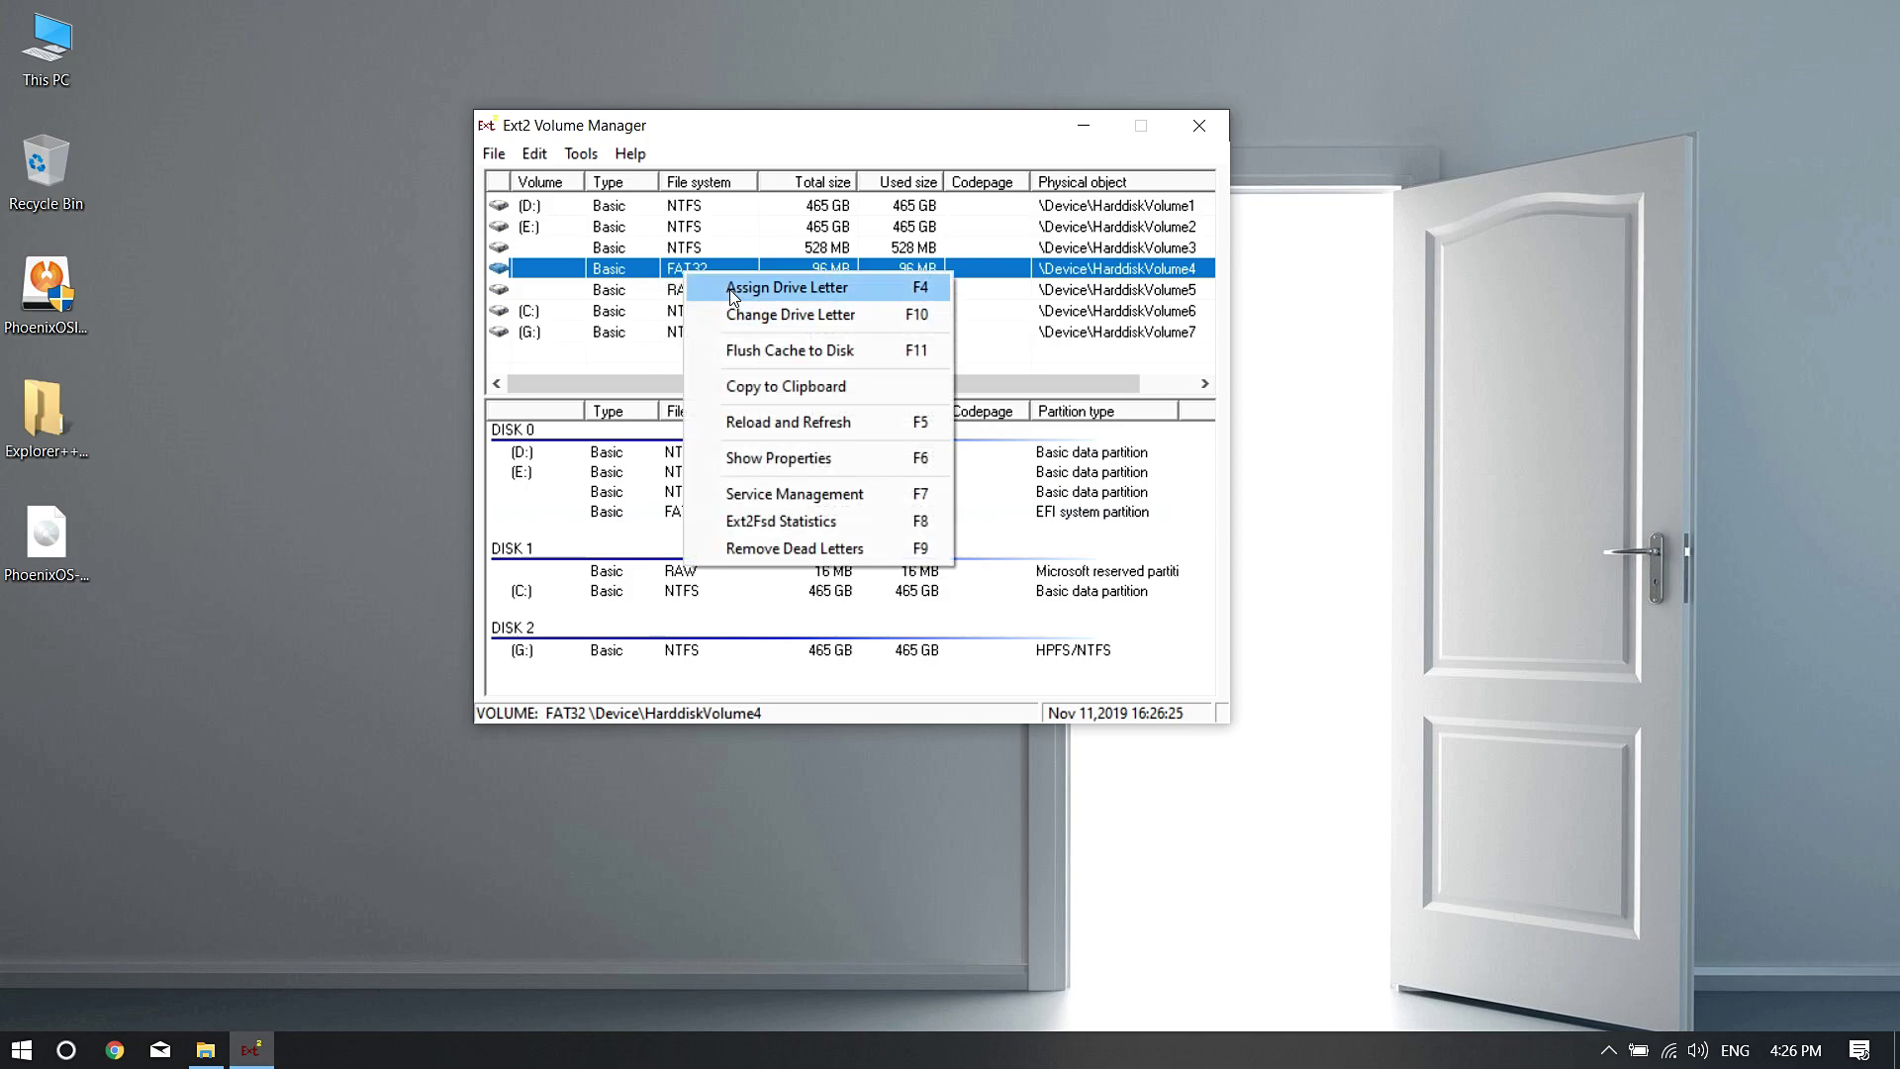
pyautogui.click(787, 286)
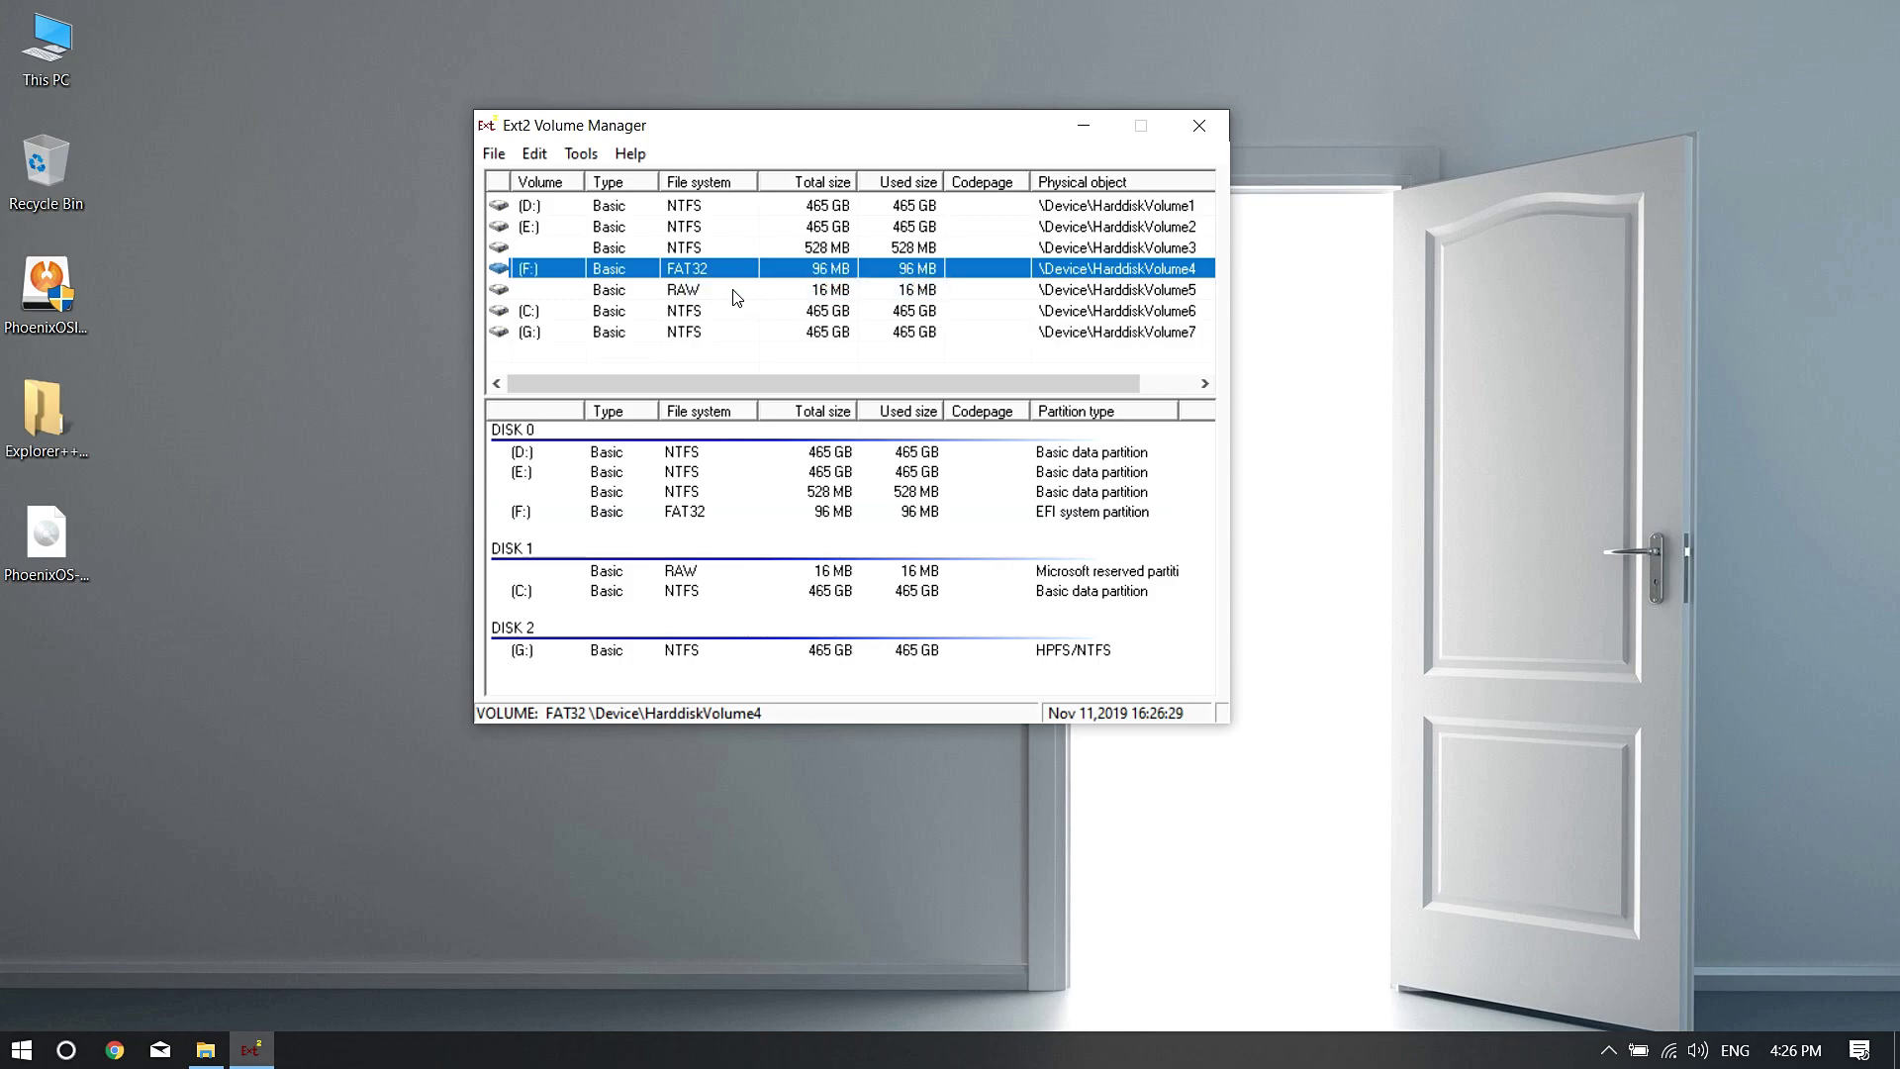
pyautogui.click(1198, 124)
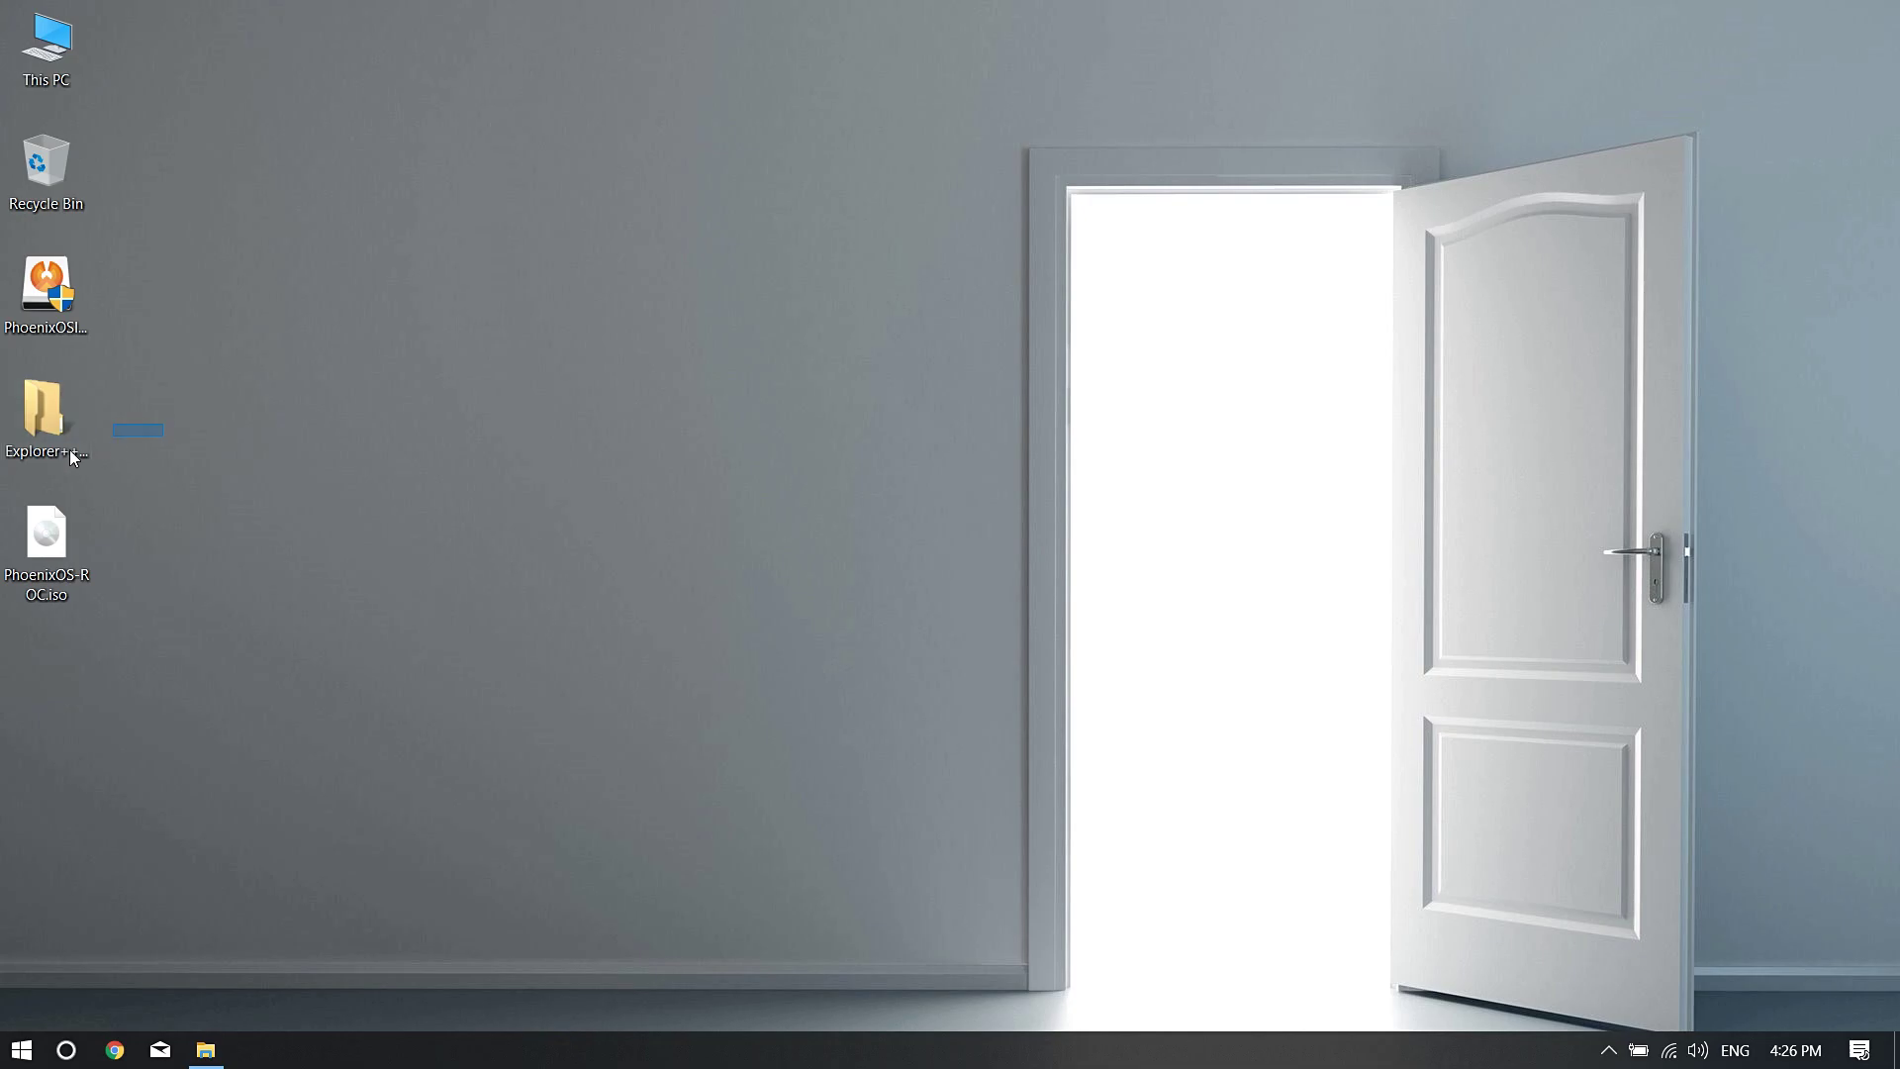
# Launch Explorer++ with administrator rights.
pyautogui.doubleClick(28, 408)
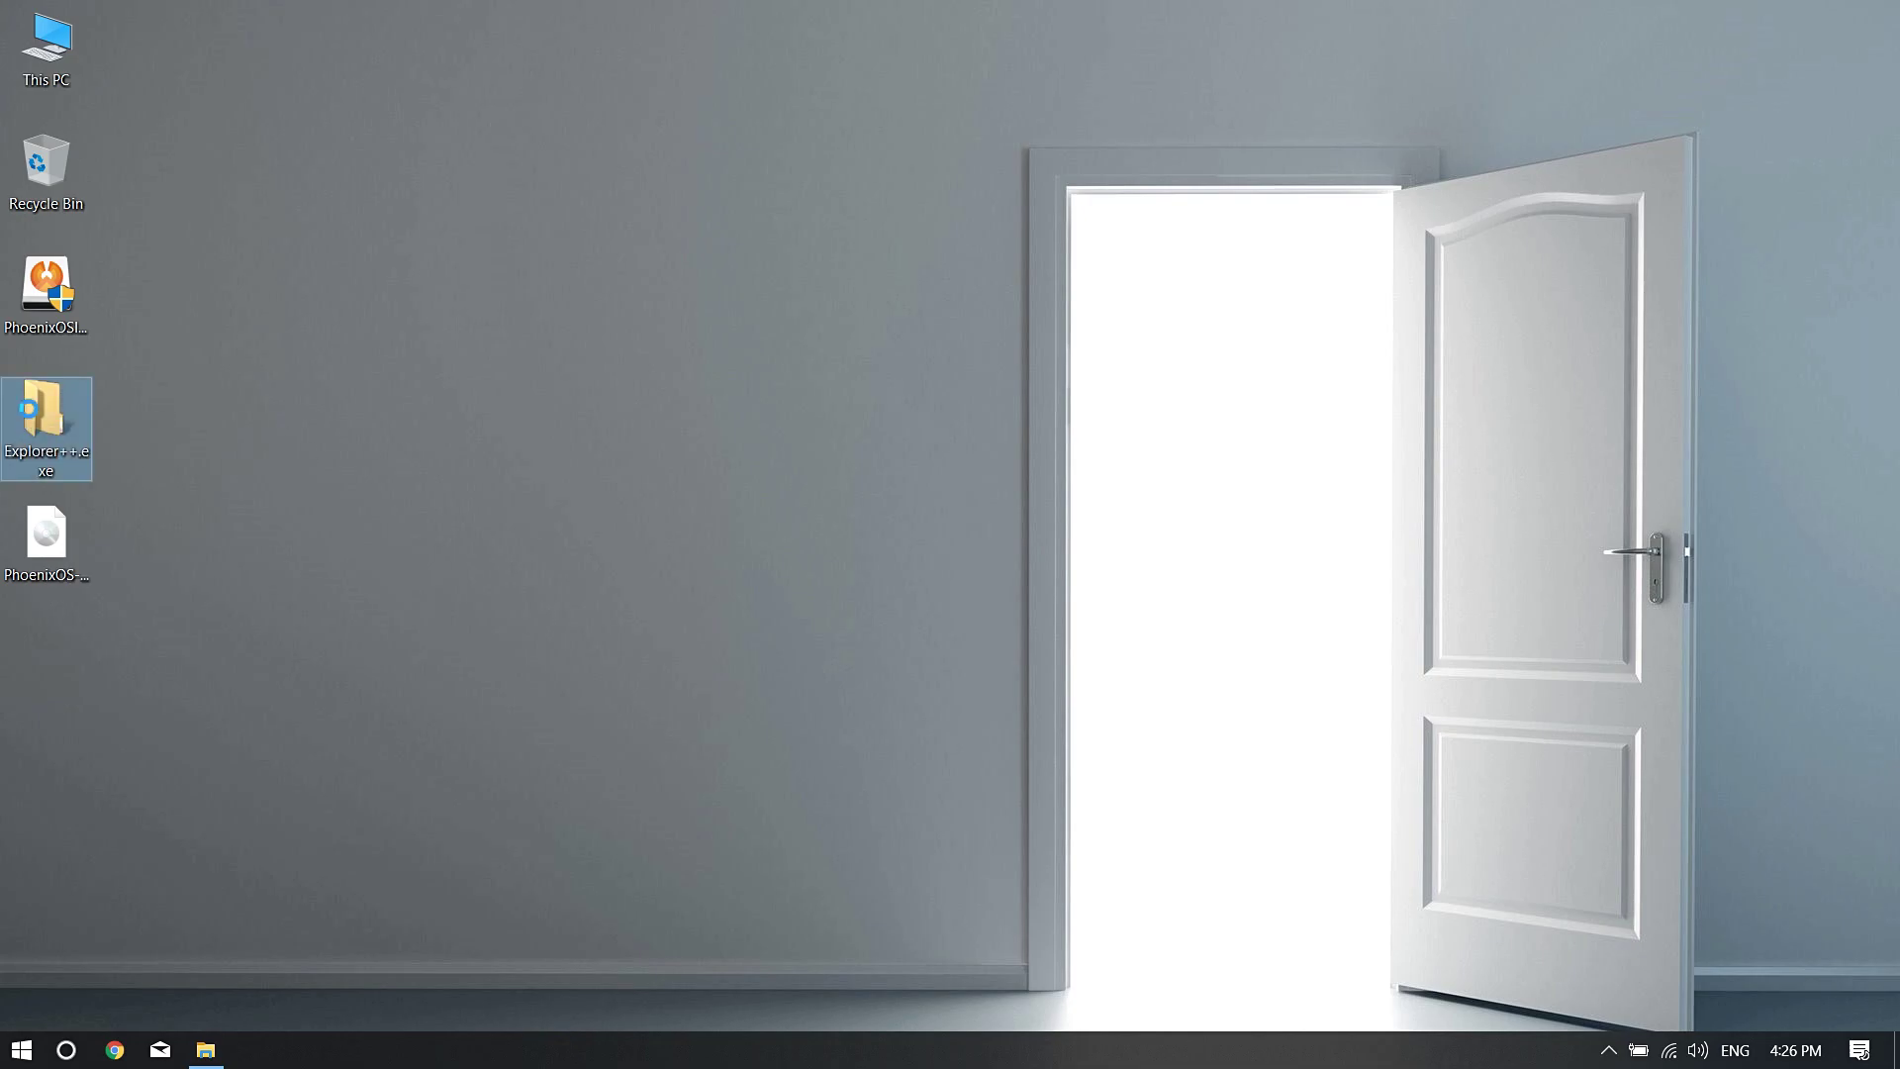
pyautogui.rightClick(27, 408)
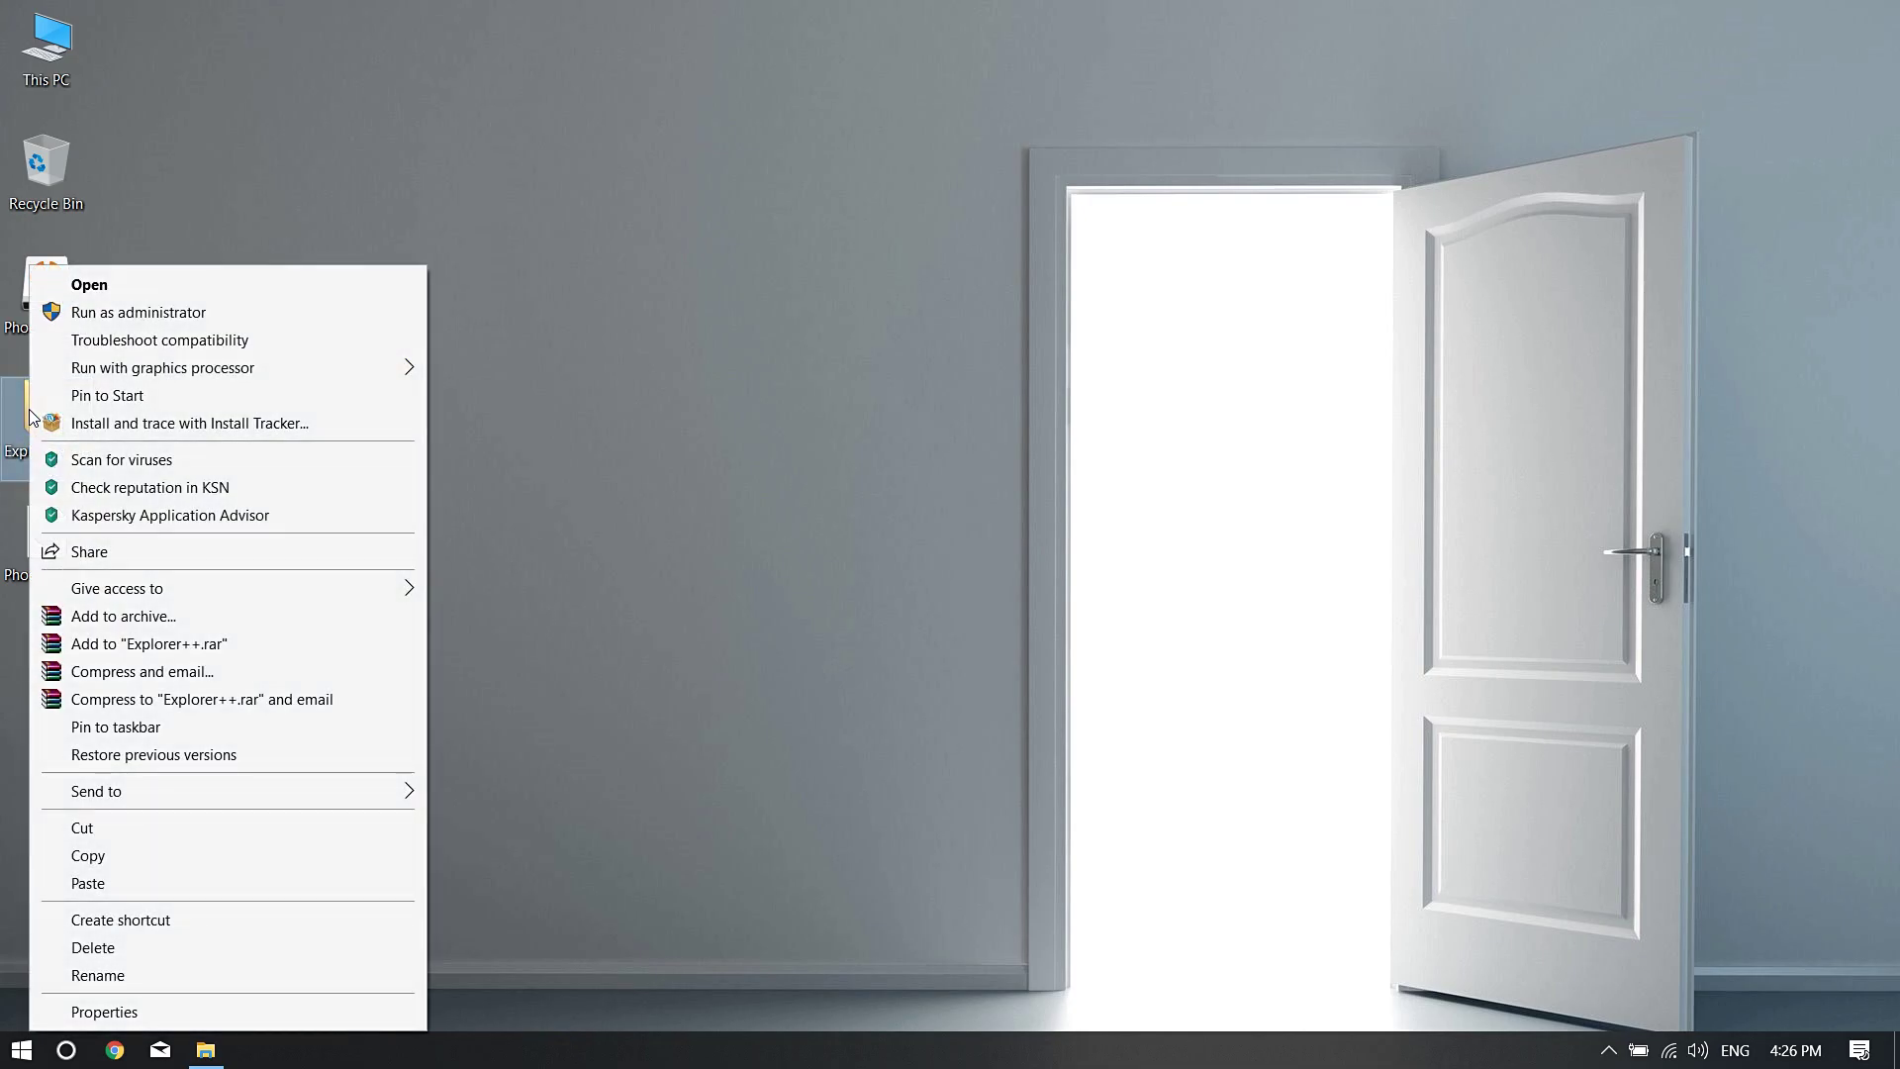
pyautogui.click(165, 314)
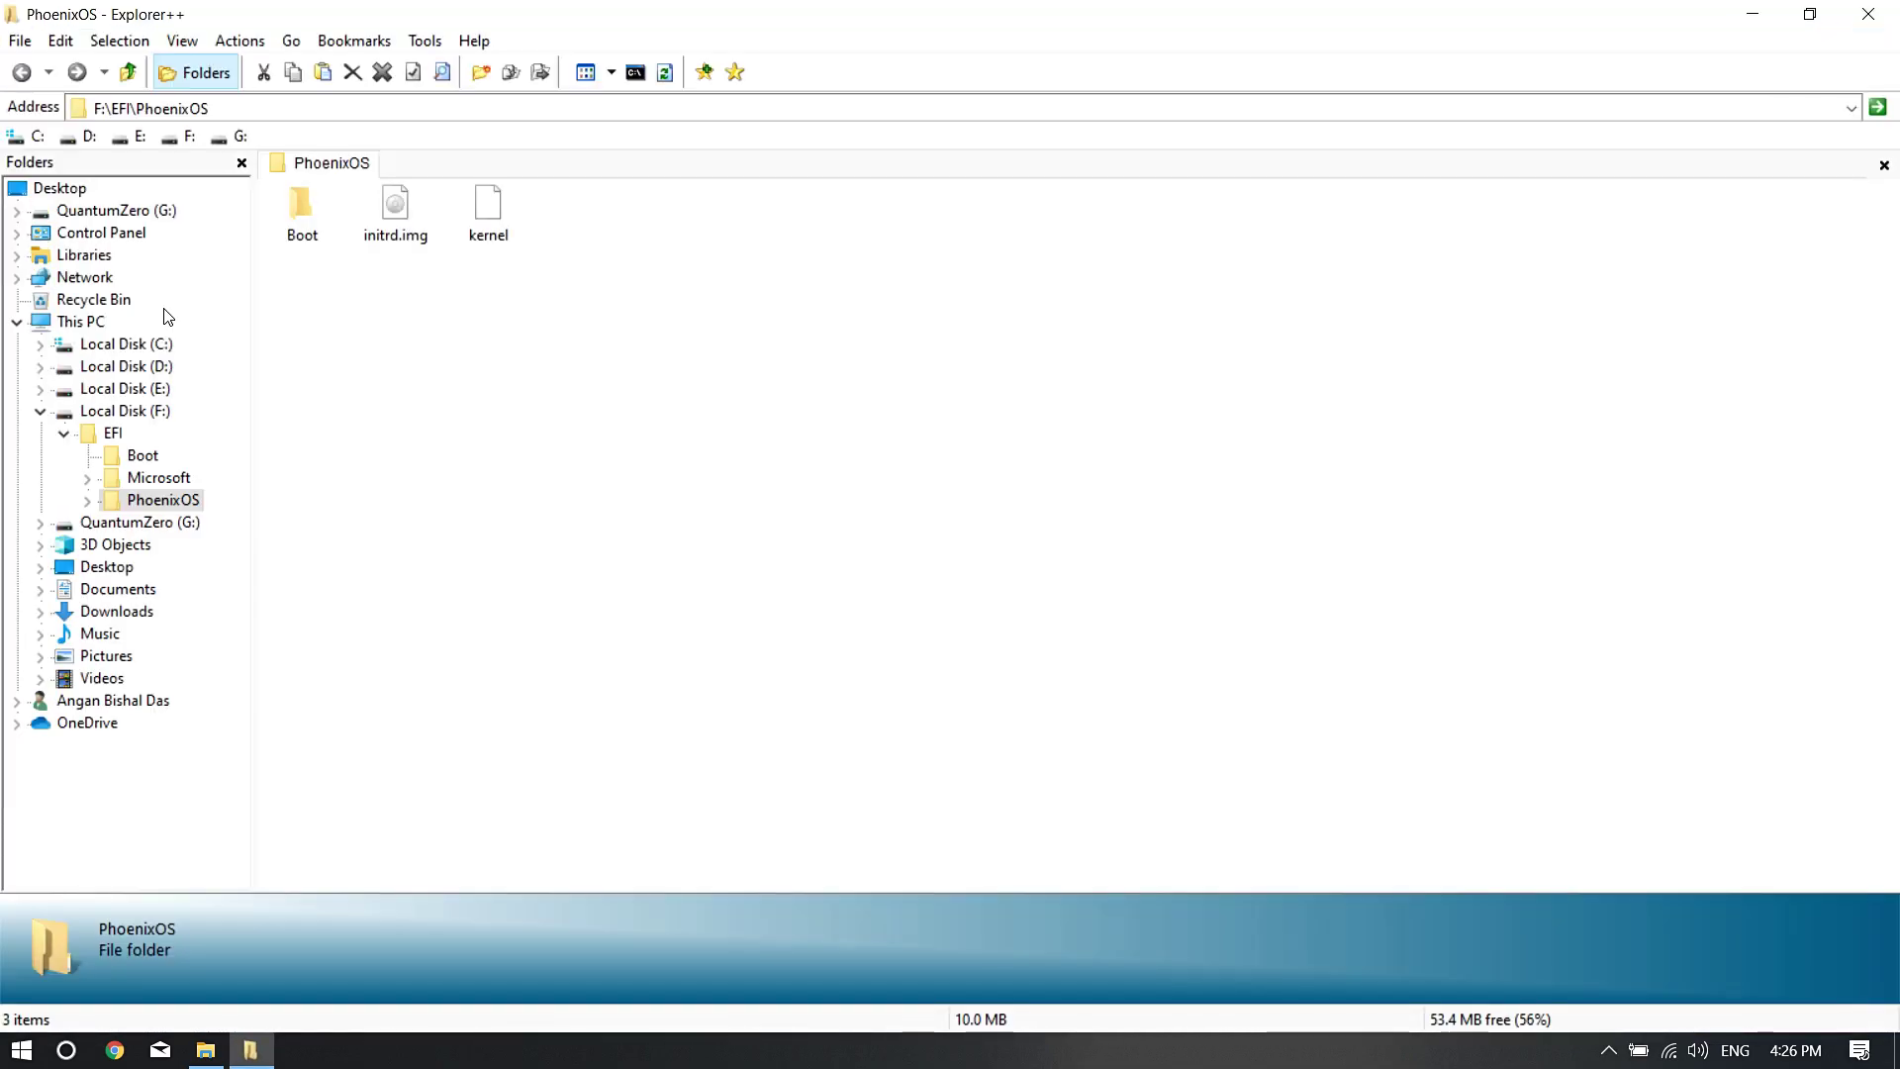
# Copy initrd.img and kernel from C:\PhoenixOS, then go to the root of Local Disk (F:).
pyautogui.click(136, 351)
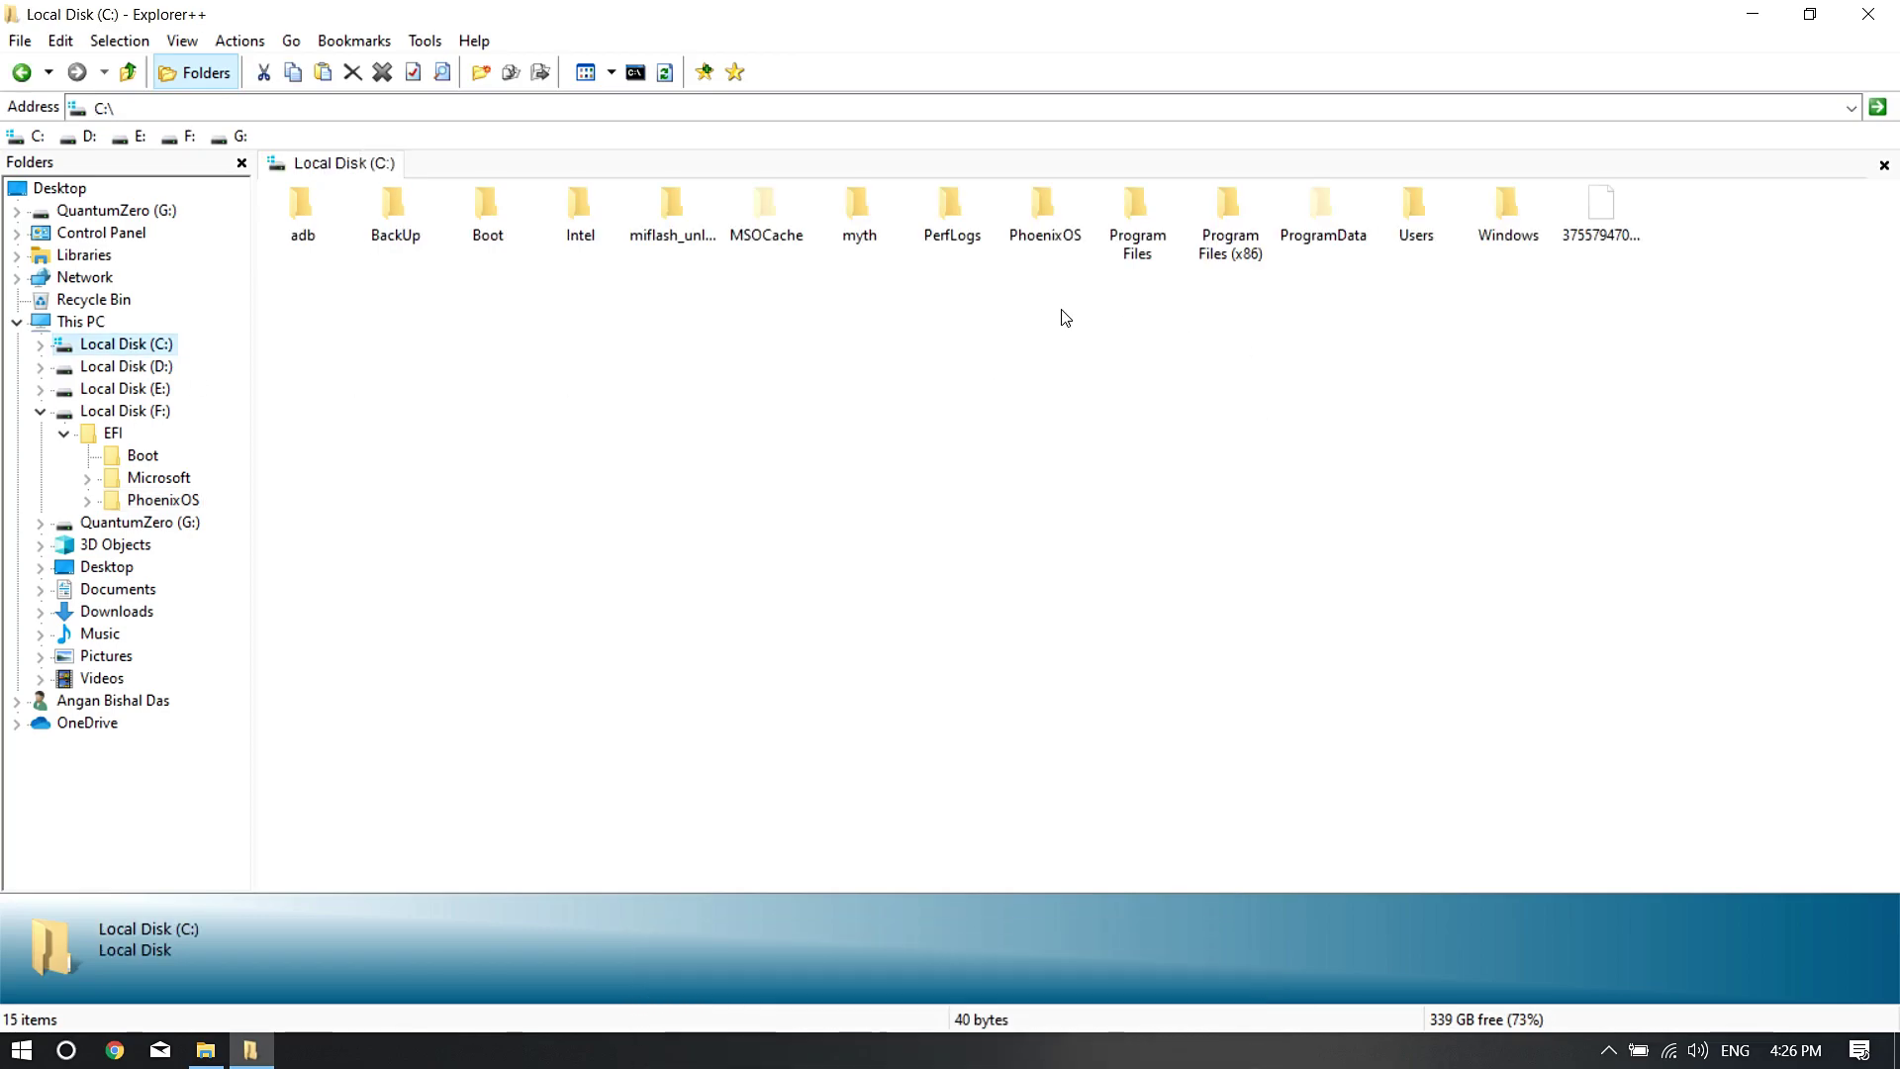
pyautogui.click(1027, 216)
pyautogui.doubleClick(1027, 215)
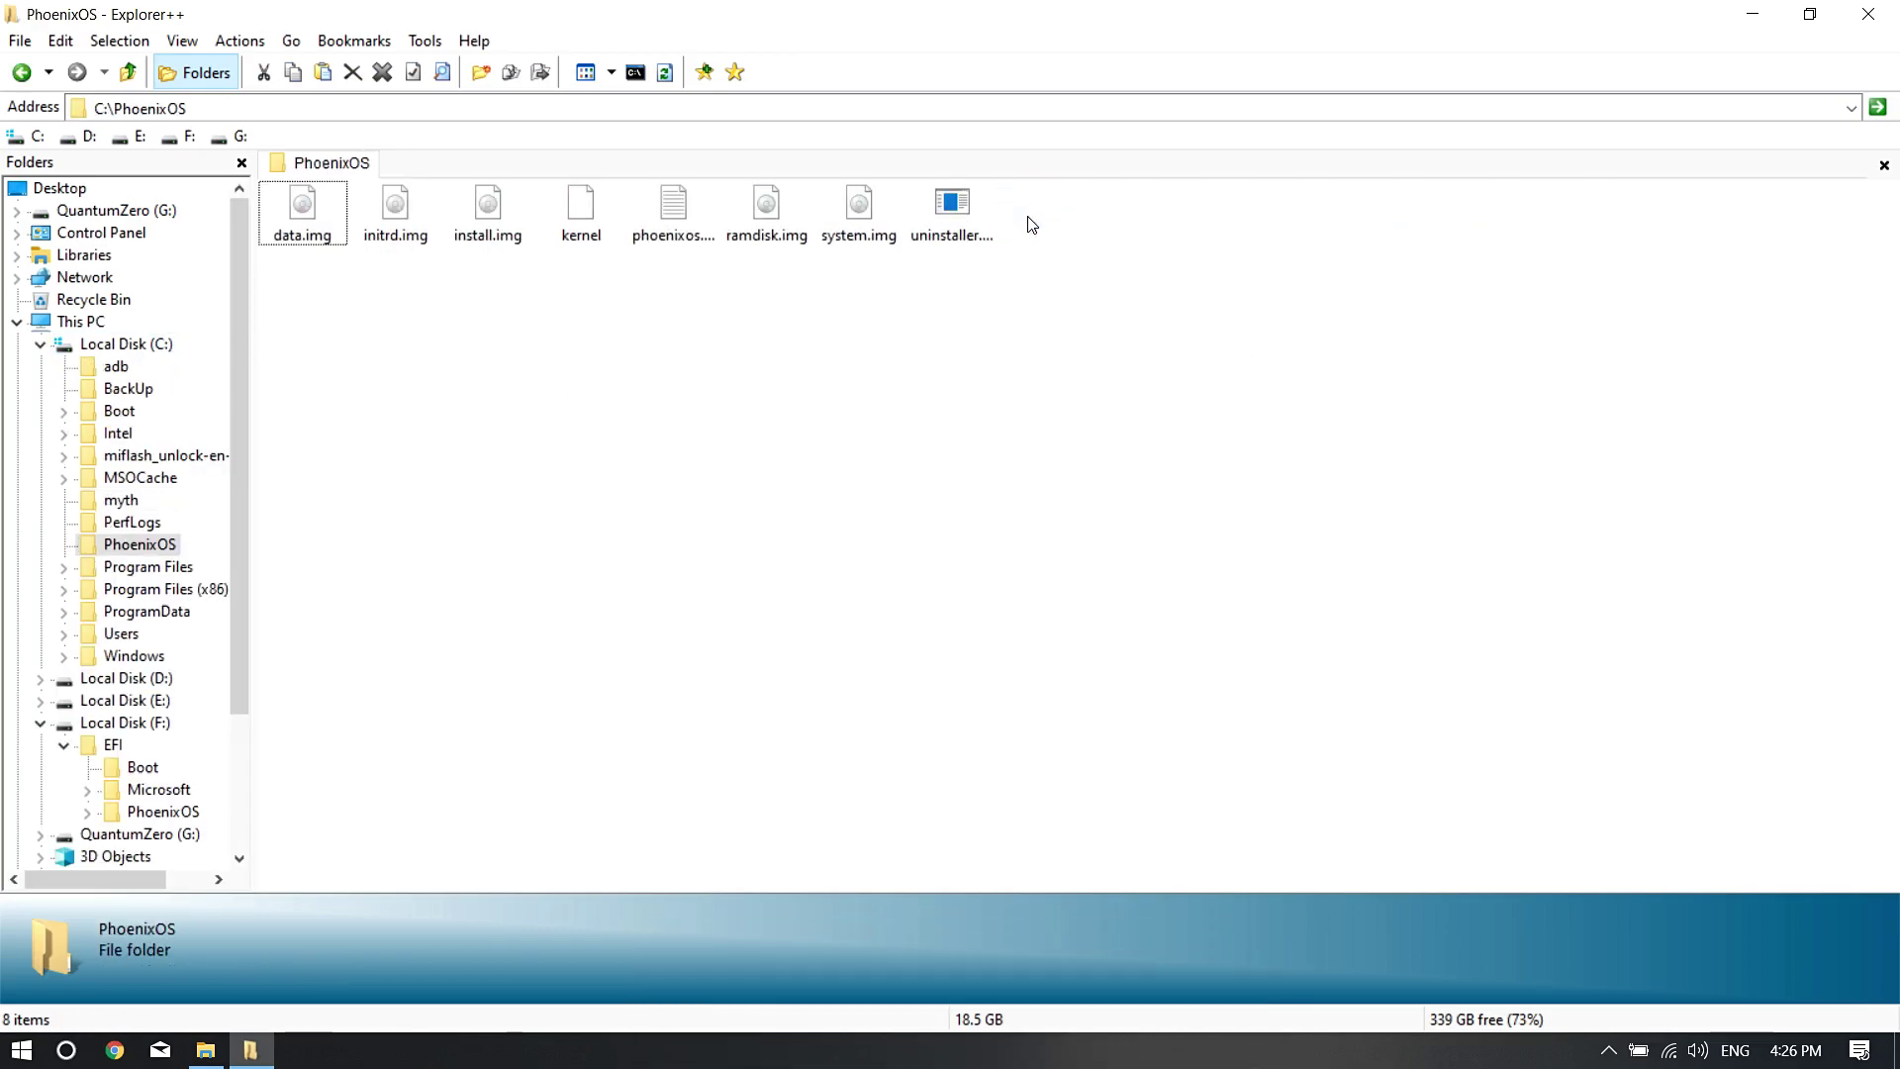
pyautogui.click(427, 235)
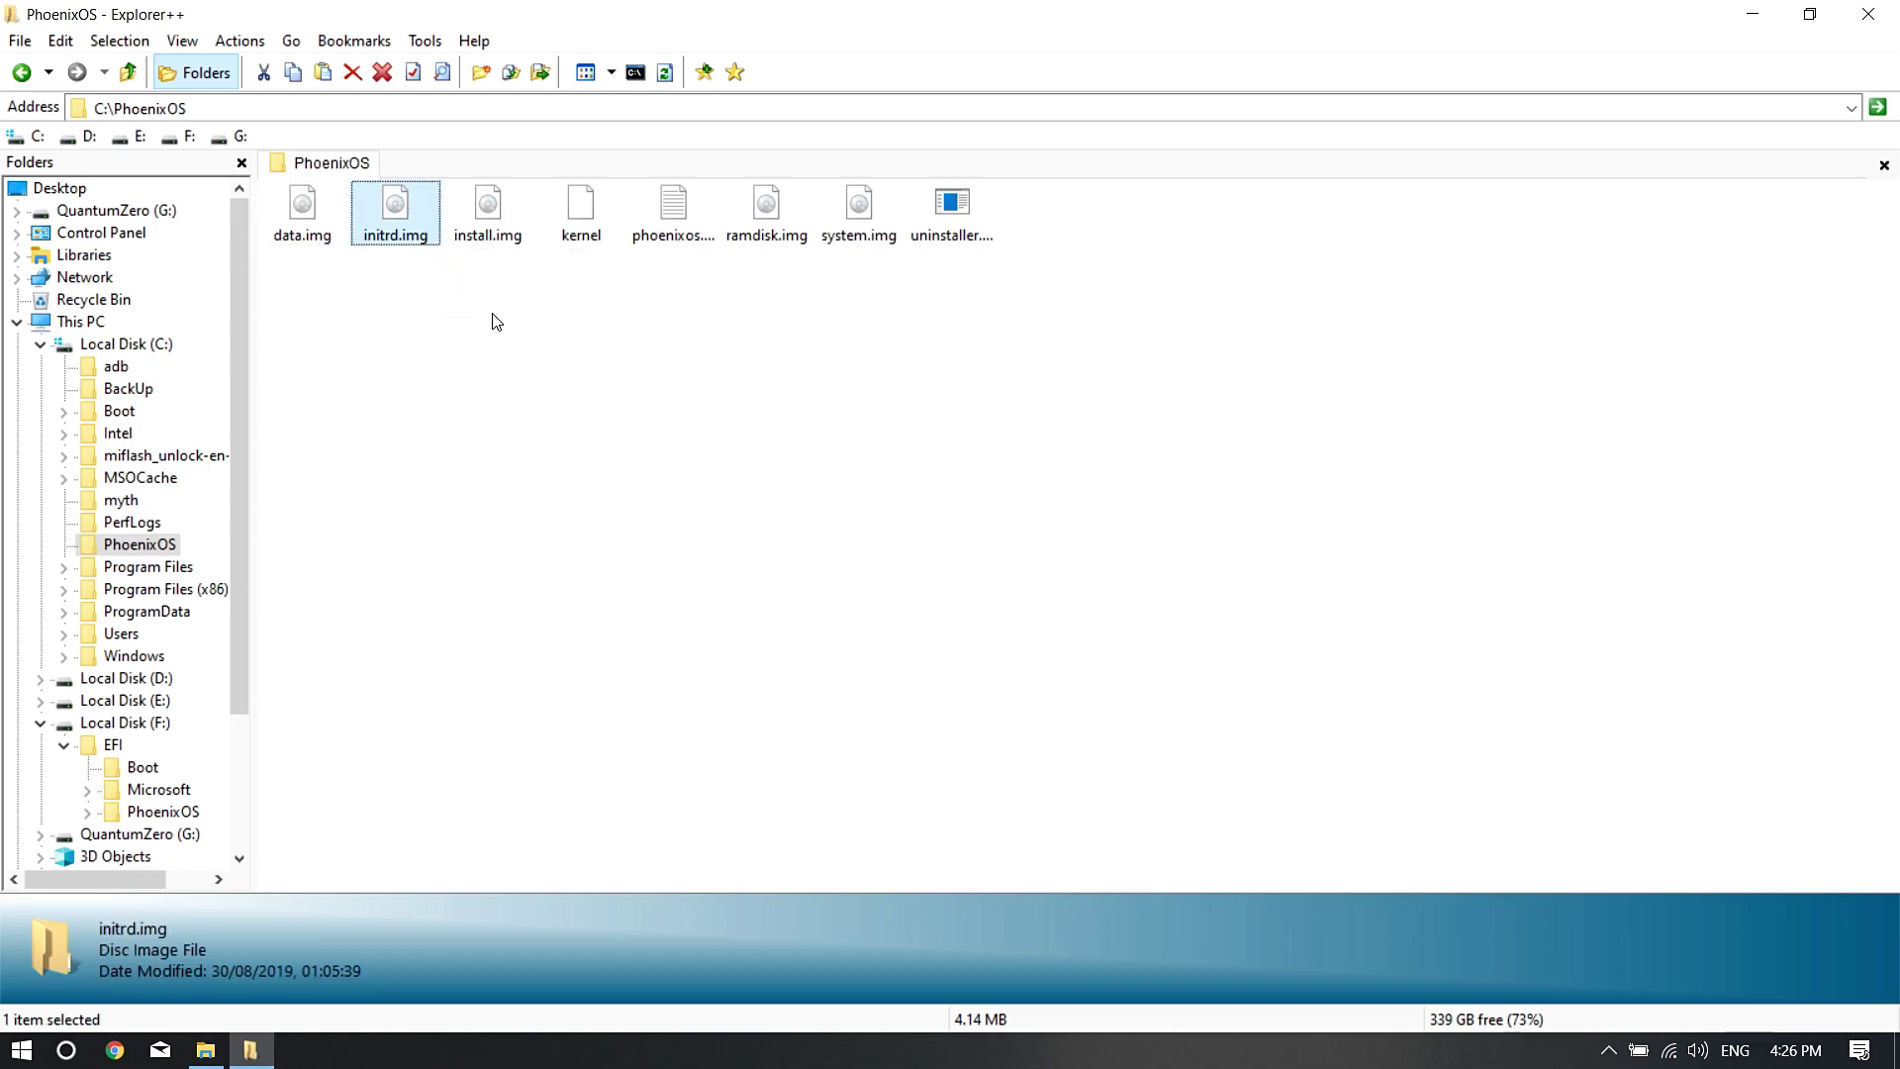
pyautogui.keyDown('ctrl'); pyautogui.click(591, 249); pyautogui.keyUp('ctrl')
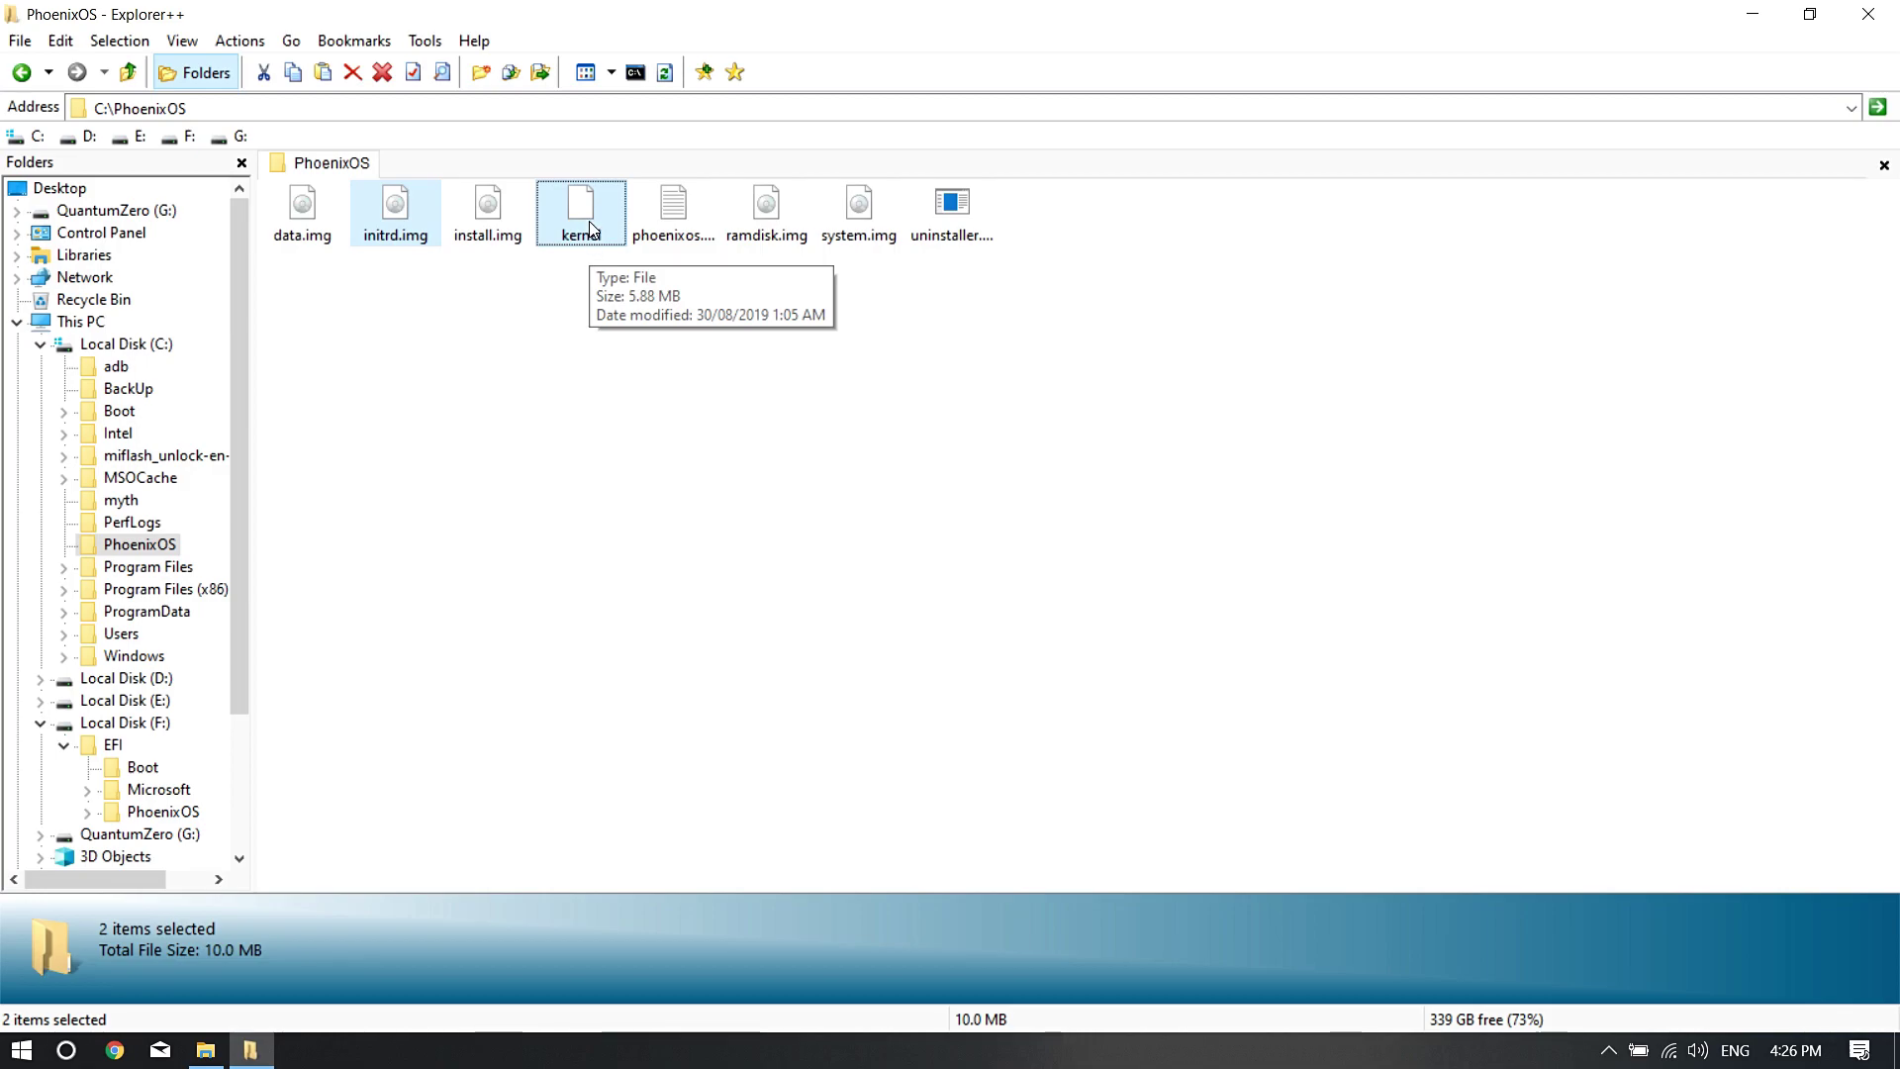
pyautogui.rightClick(591, 224)
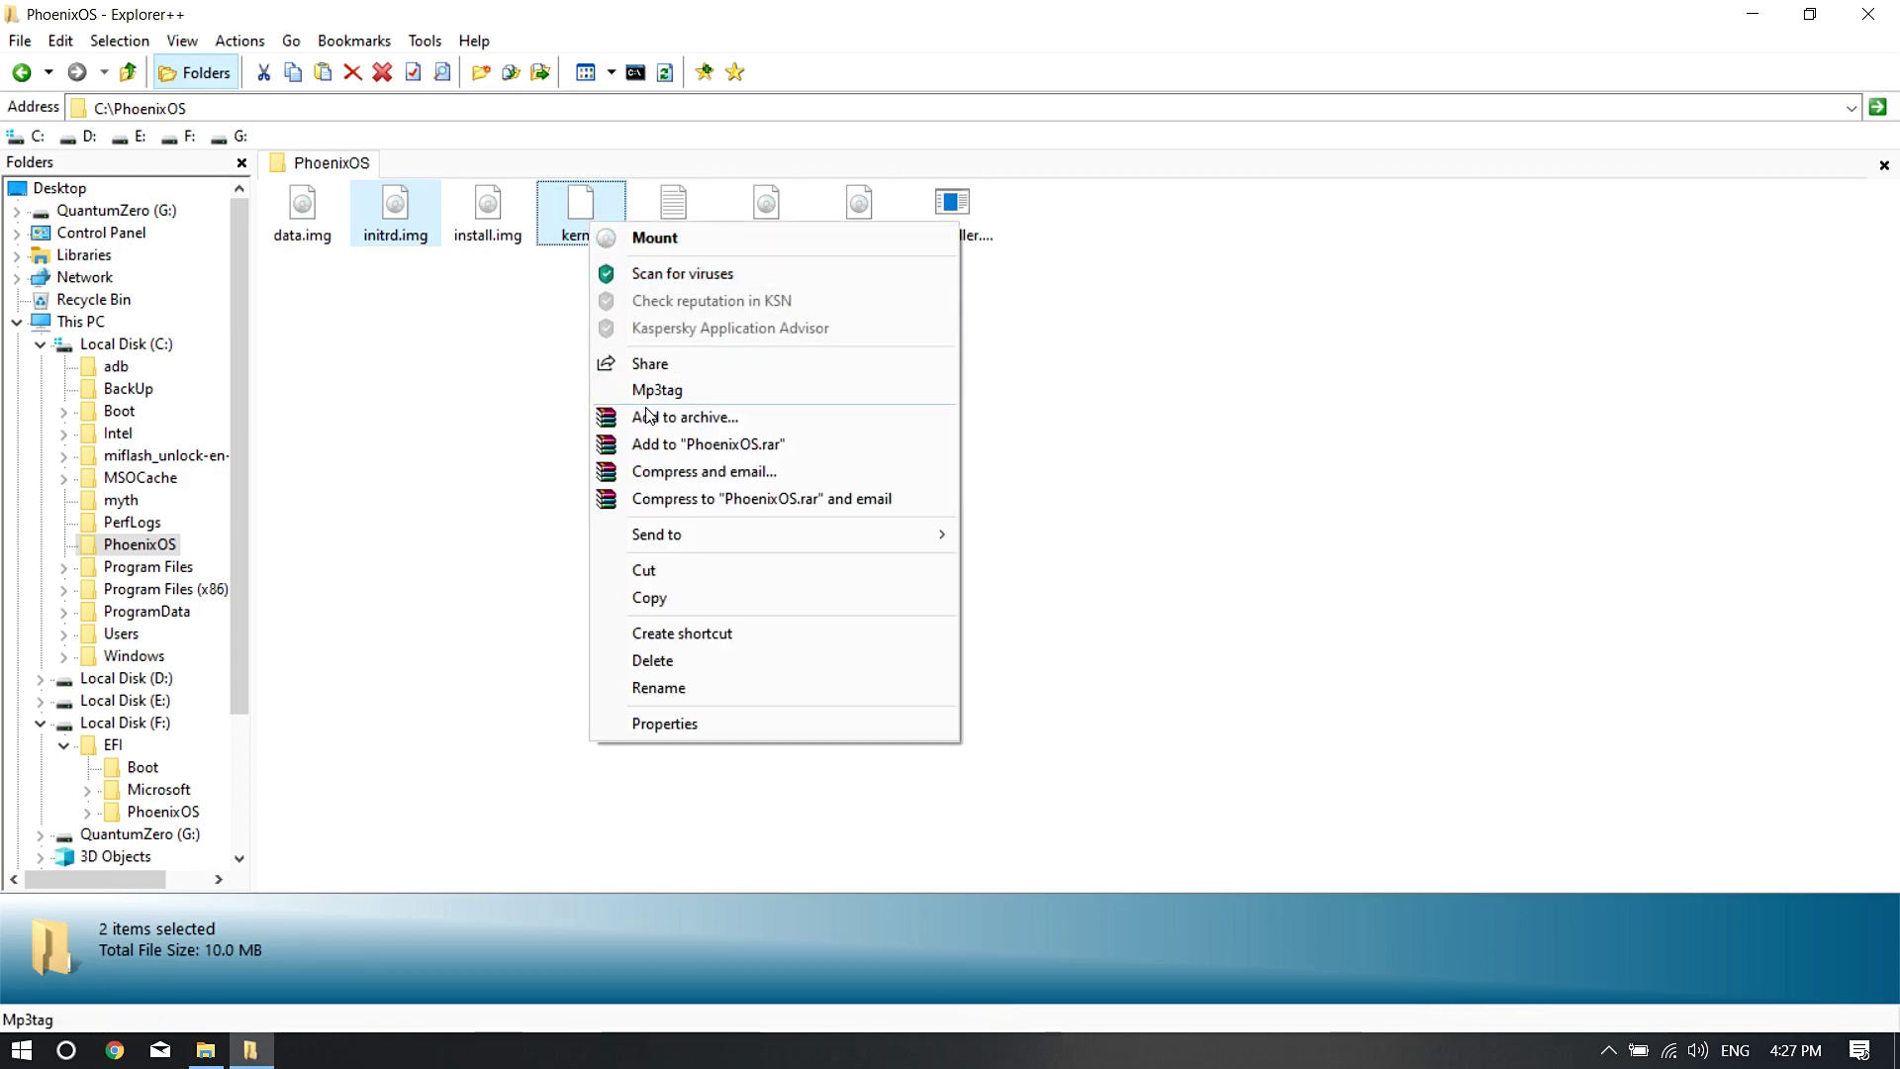
pyautogui.click(674, 591)
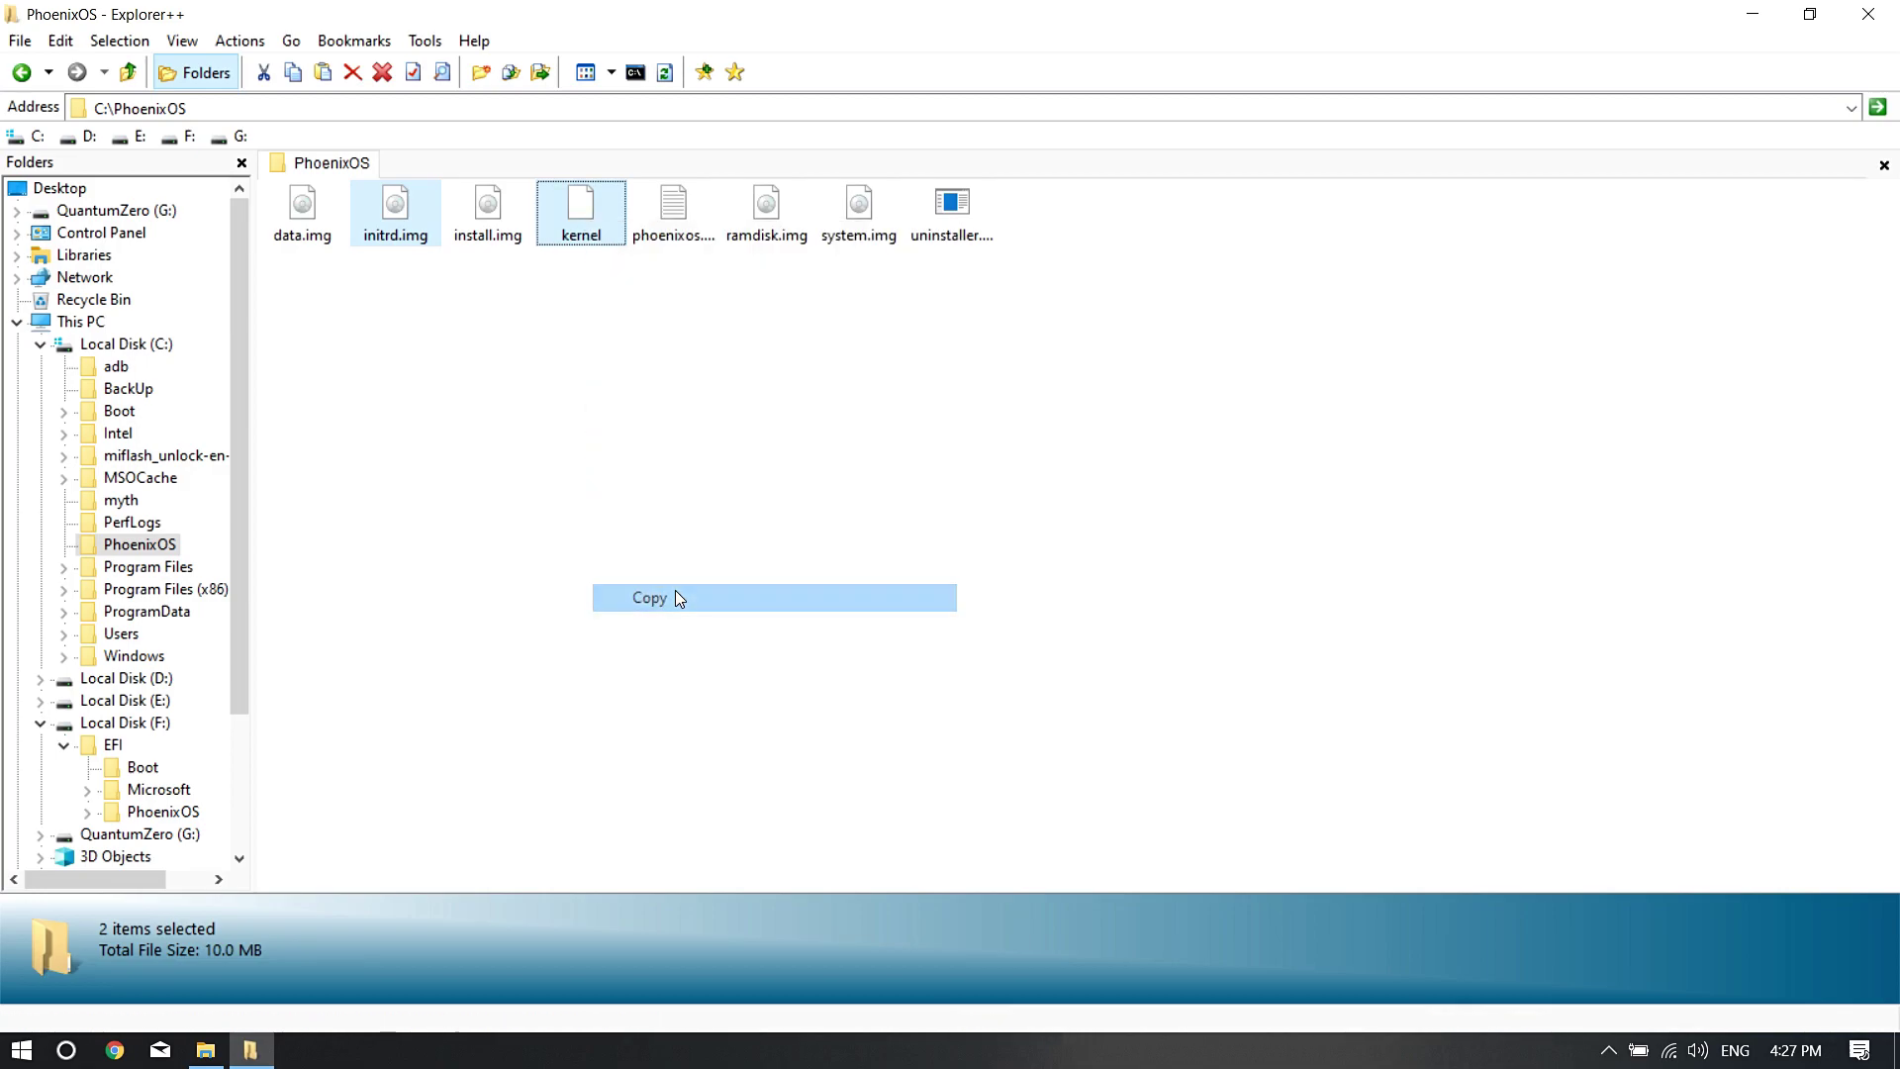
pyautogui.click(117, 724)
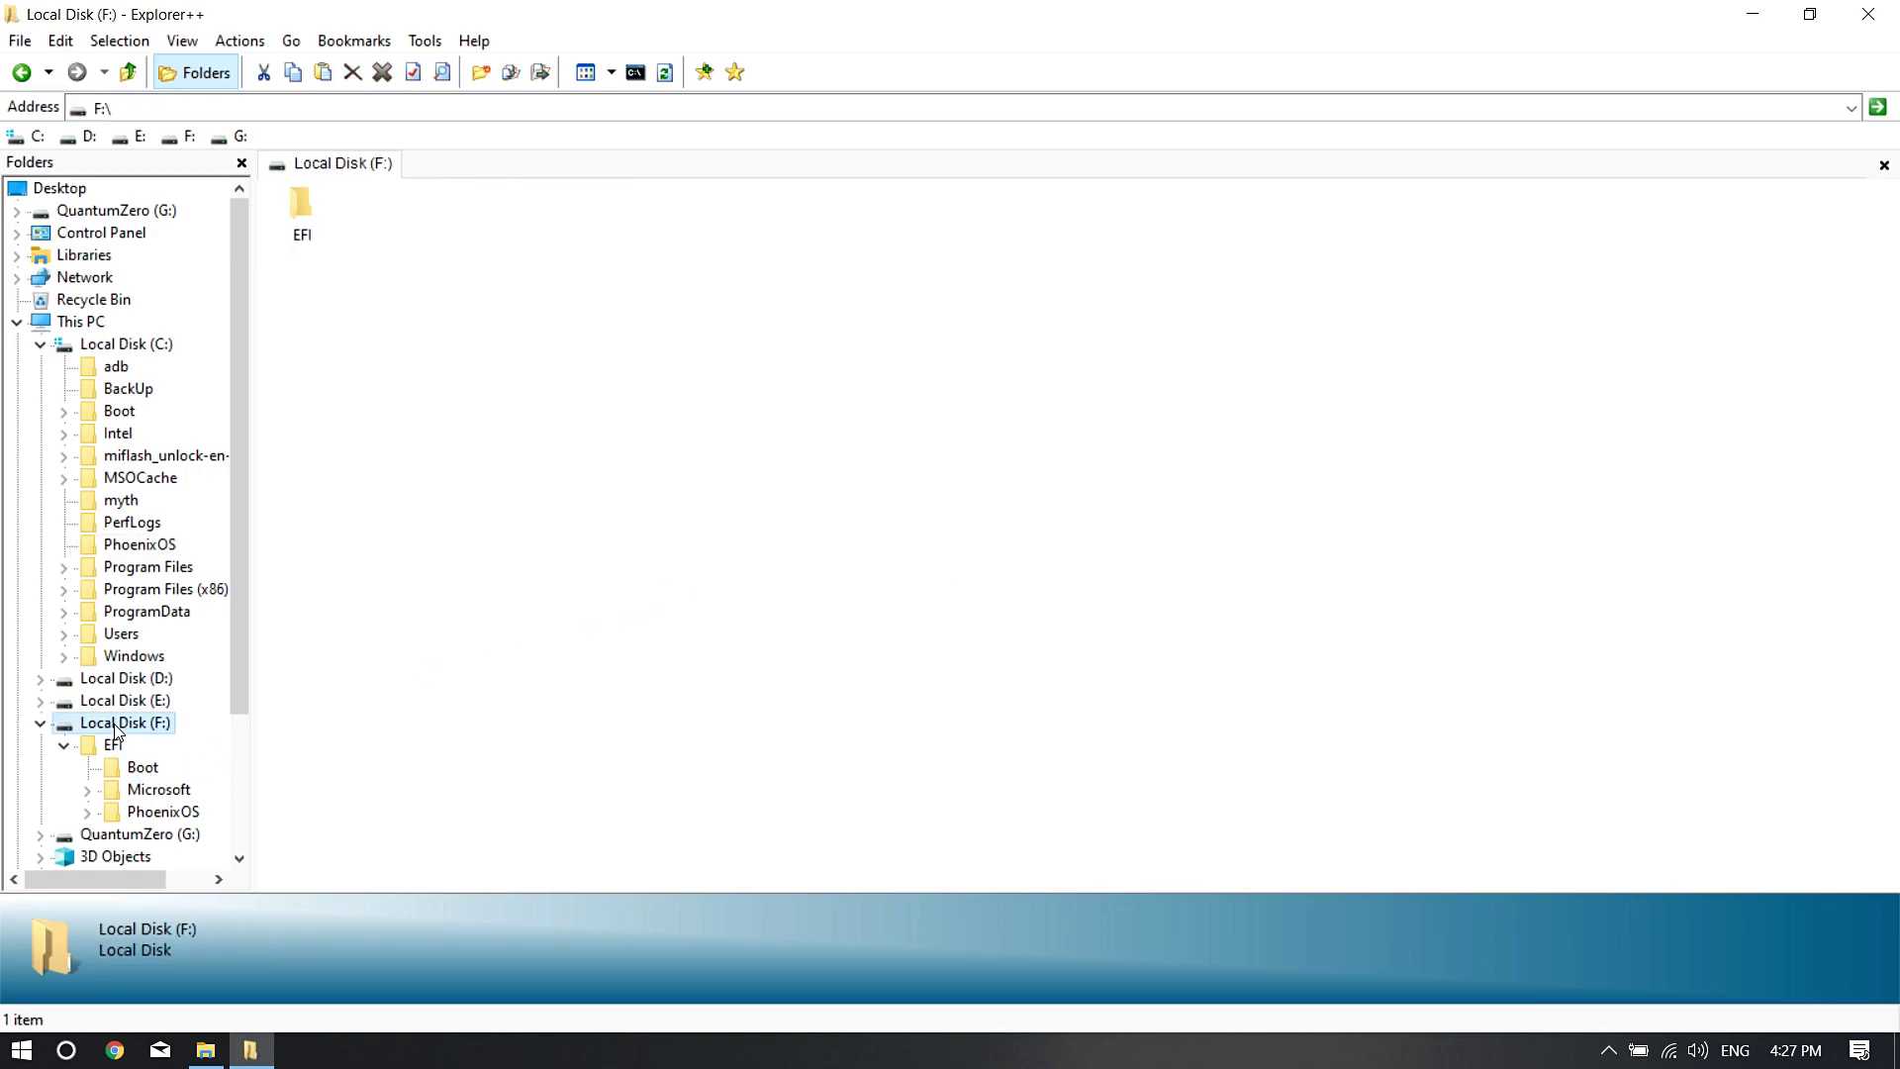
# Paste initrd.img and kernel into F:\EFI\PhoenixOS, replacing the existing files, and close Explorer++.
pyautogui.doubleClick(308, 238)
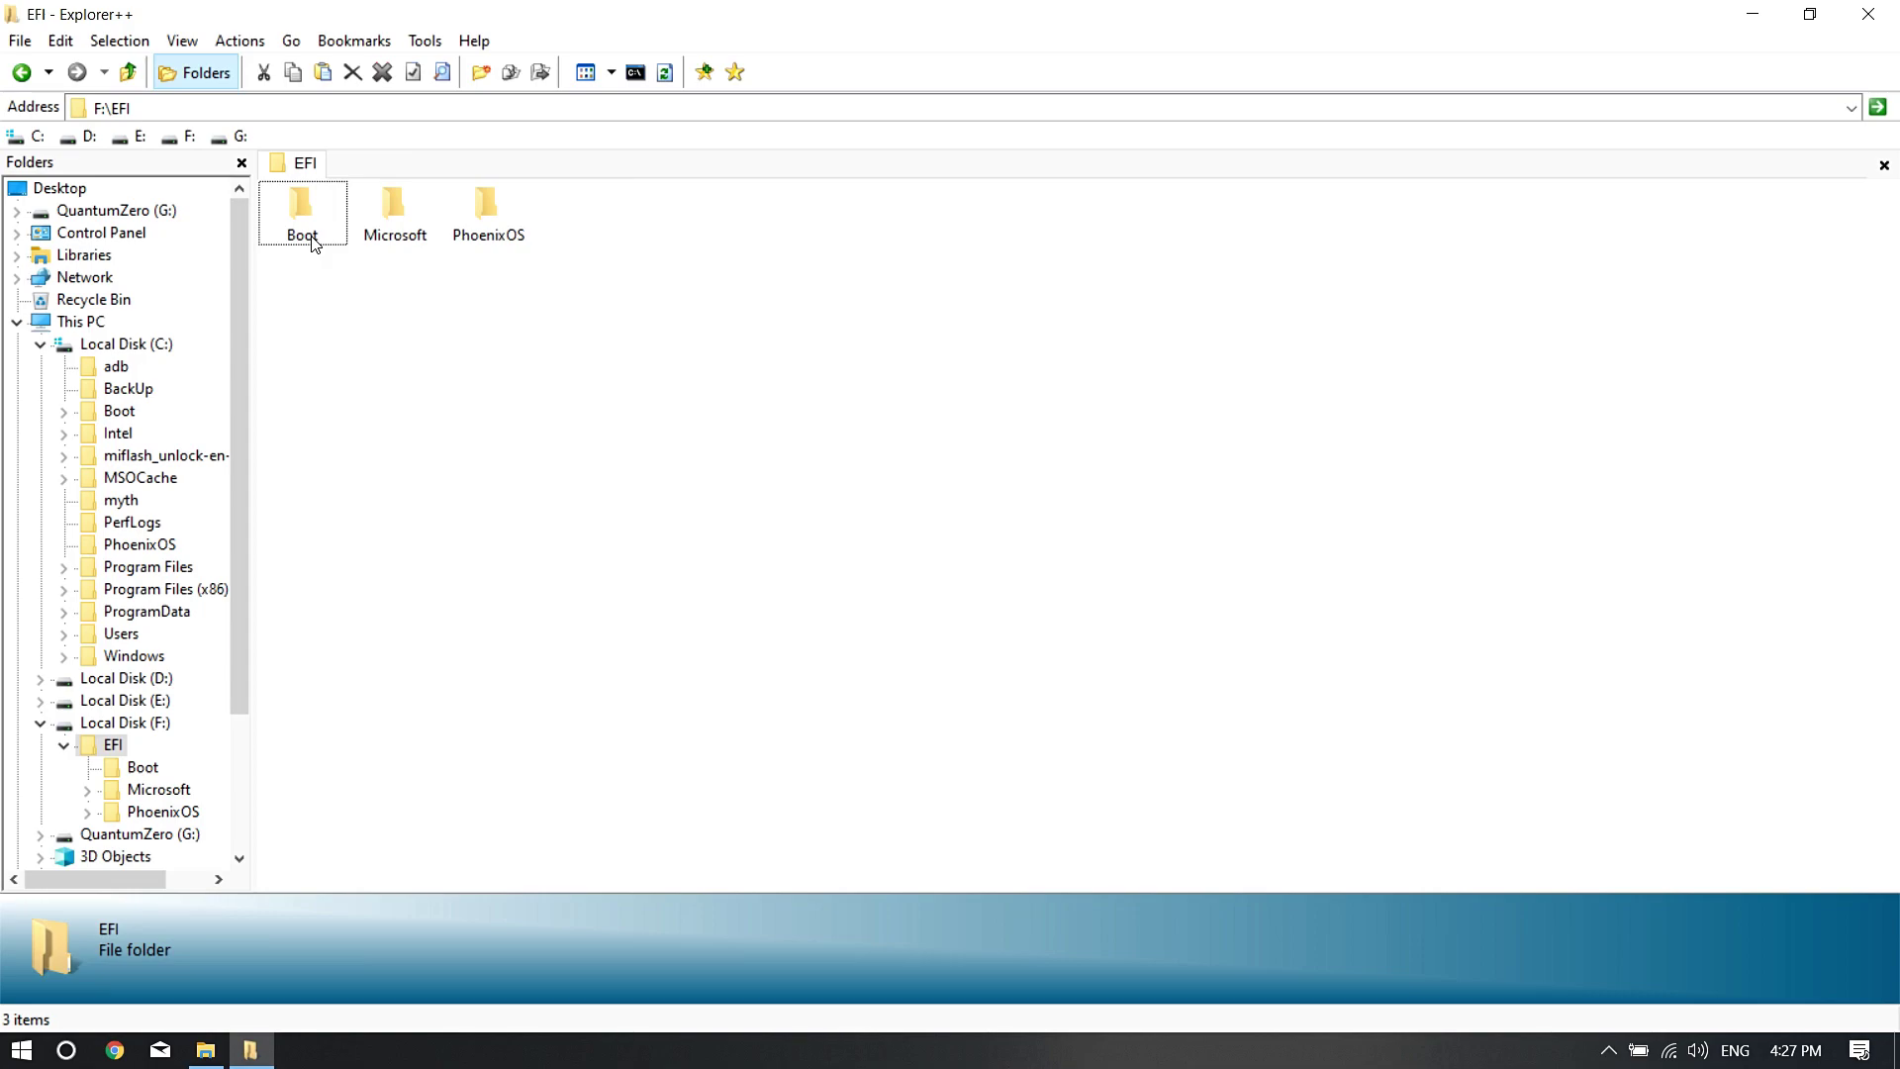
pyautogui.click(500, 235)
pyautogui.doubleClick(500, 235)
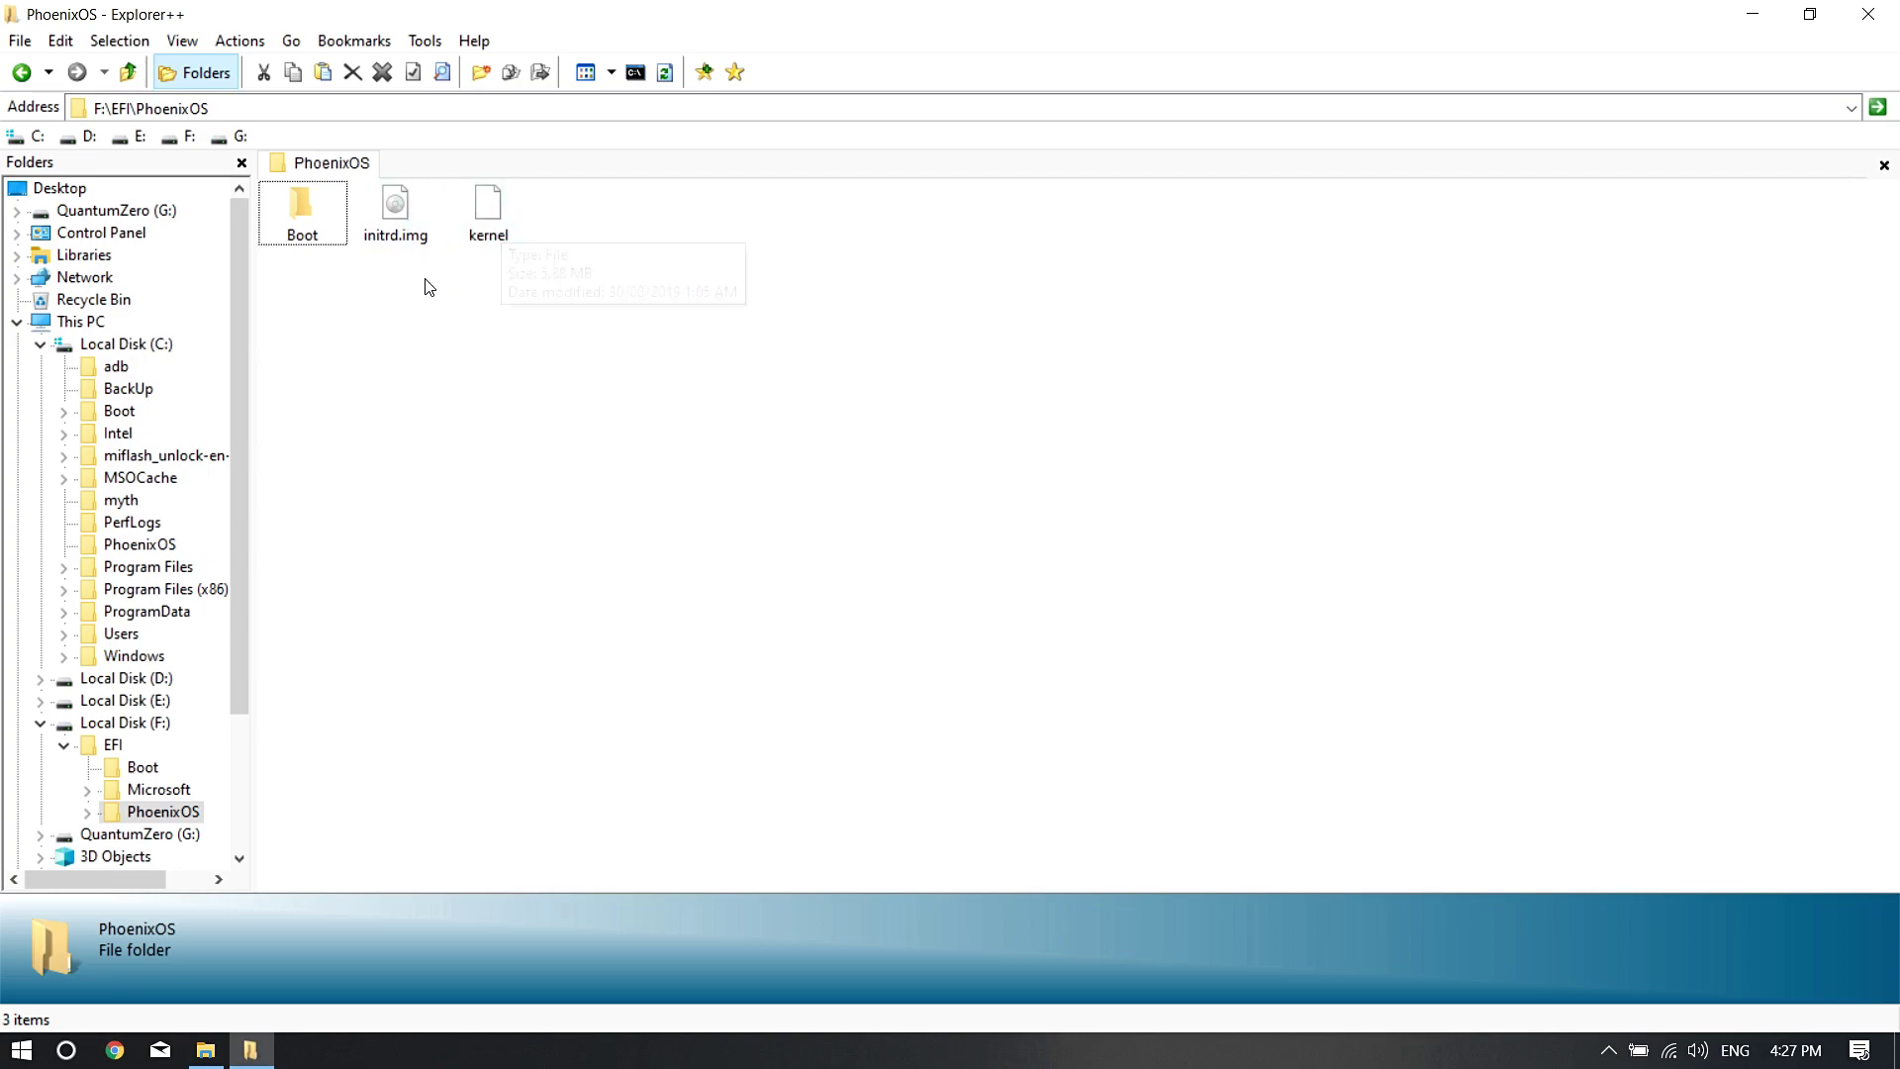
pyautogui.rightClick(500, 323)
pyautogui.click(584, 451)
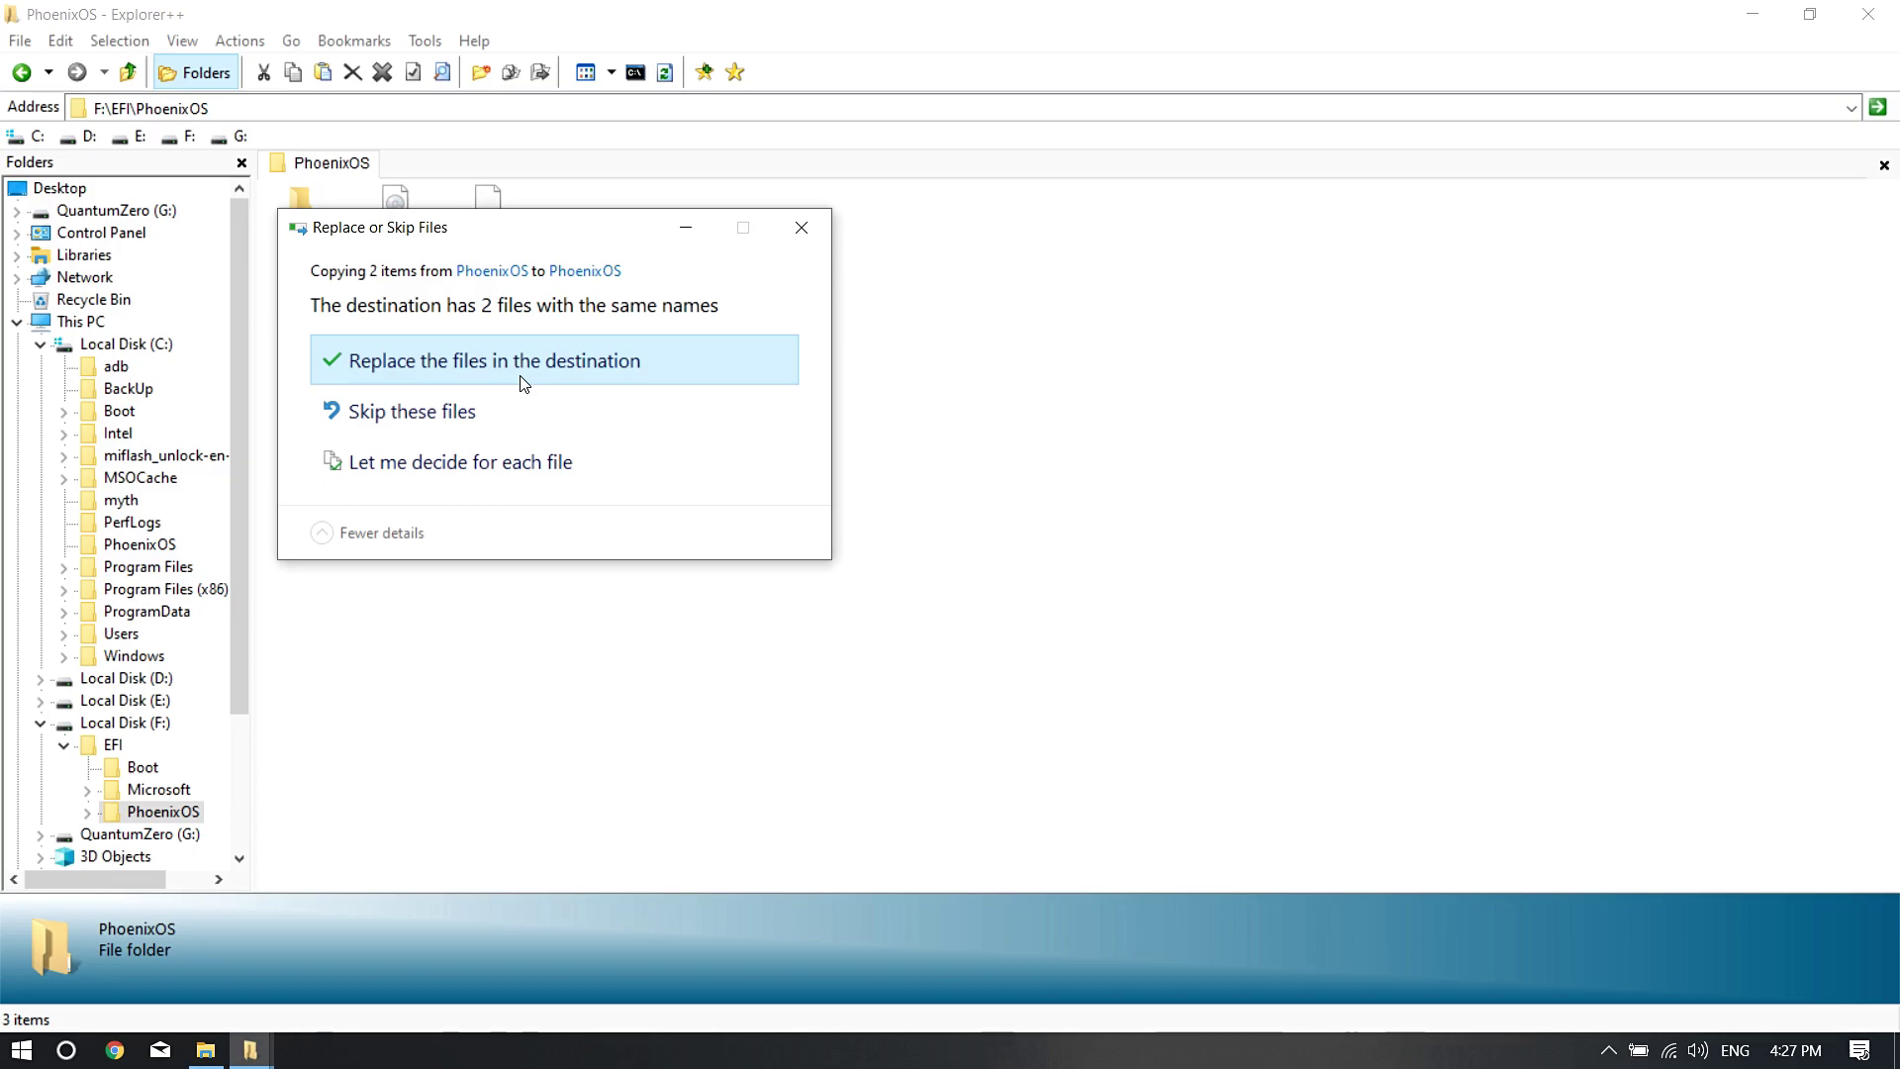
pyautogui.click(801, 228)
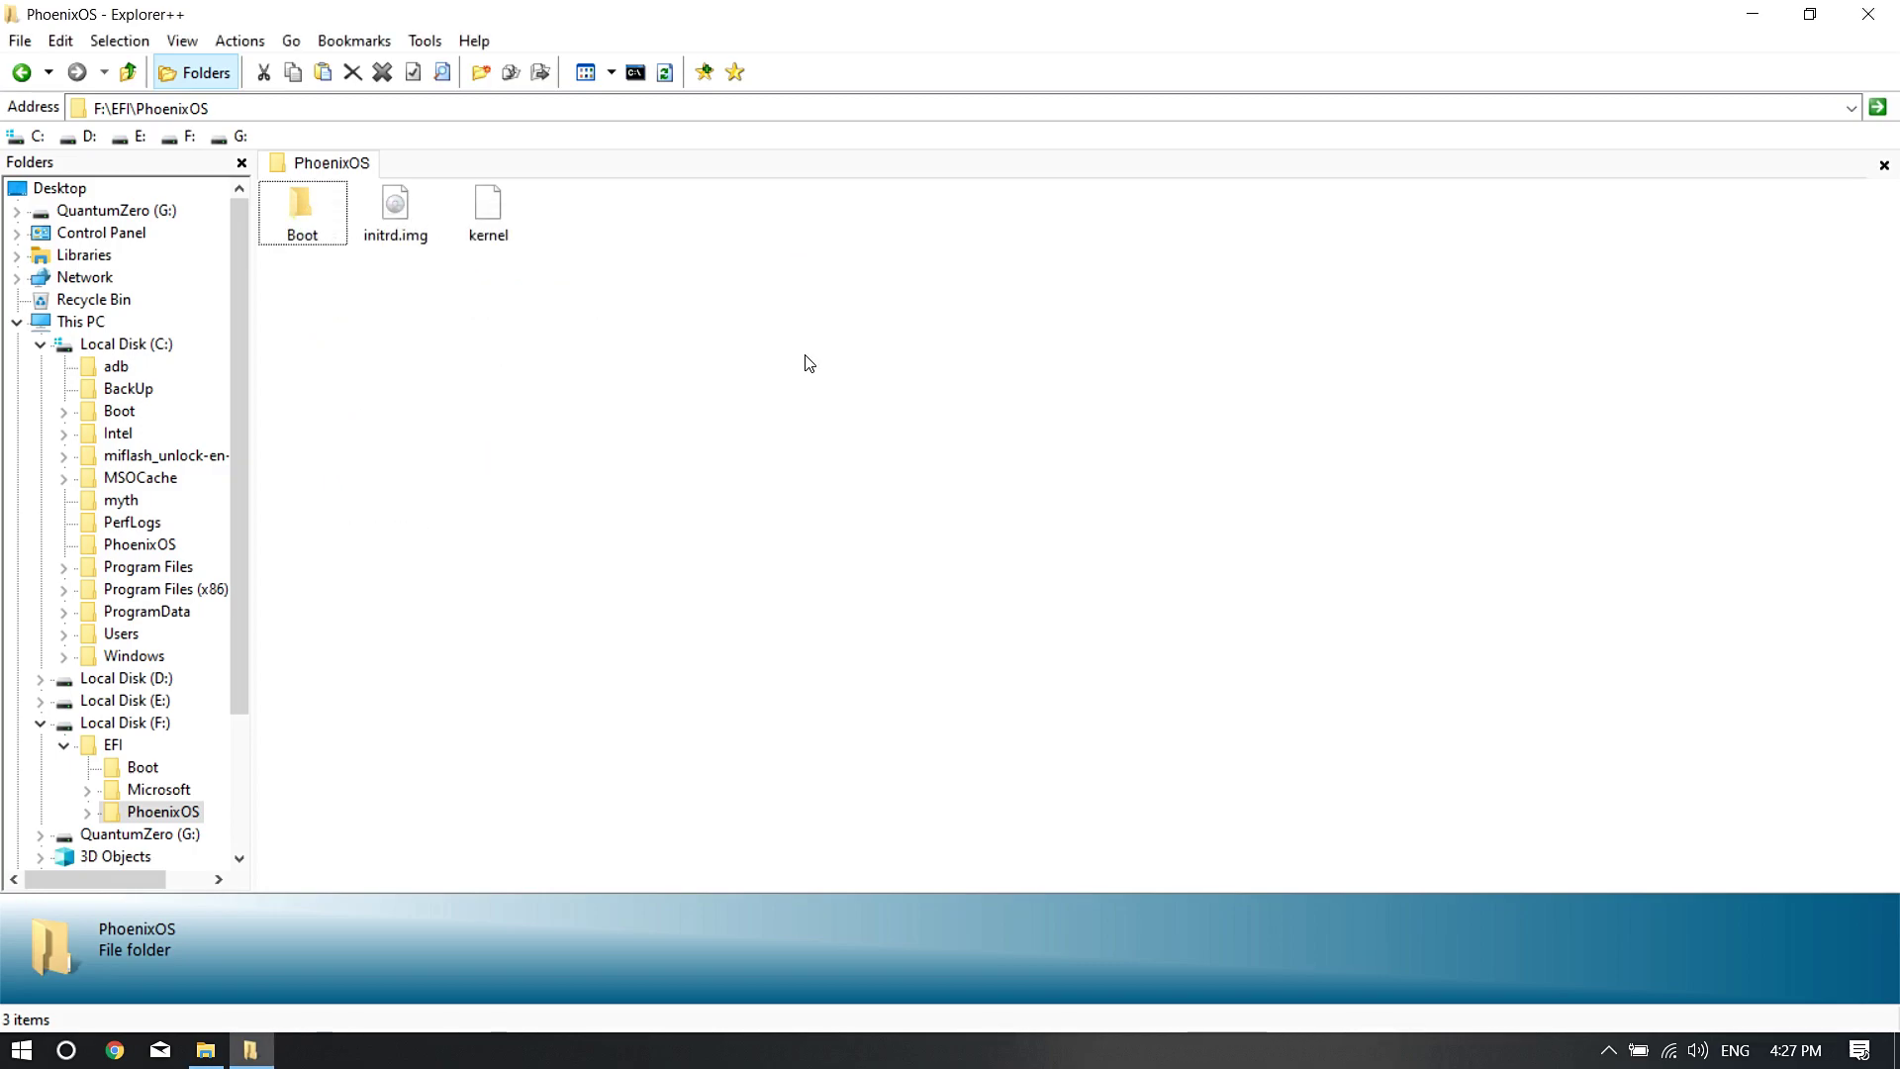
pyautogui.click(1868, 13)
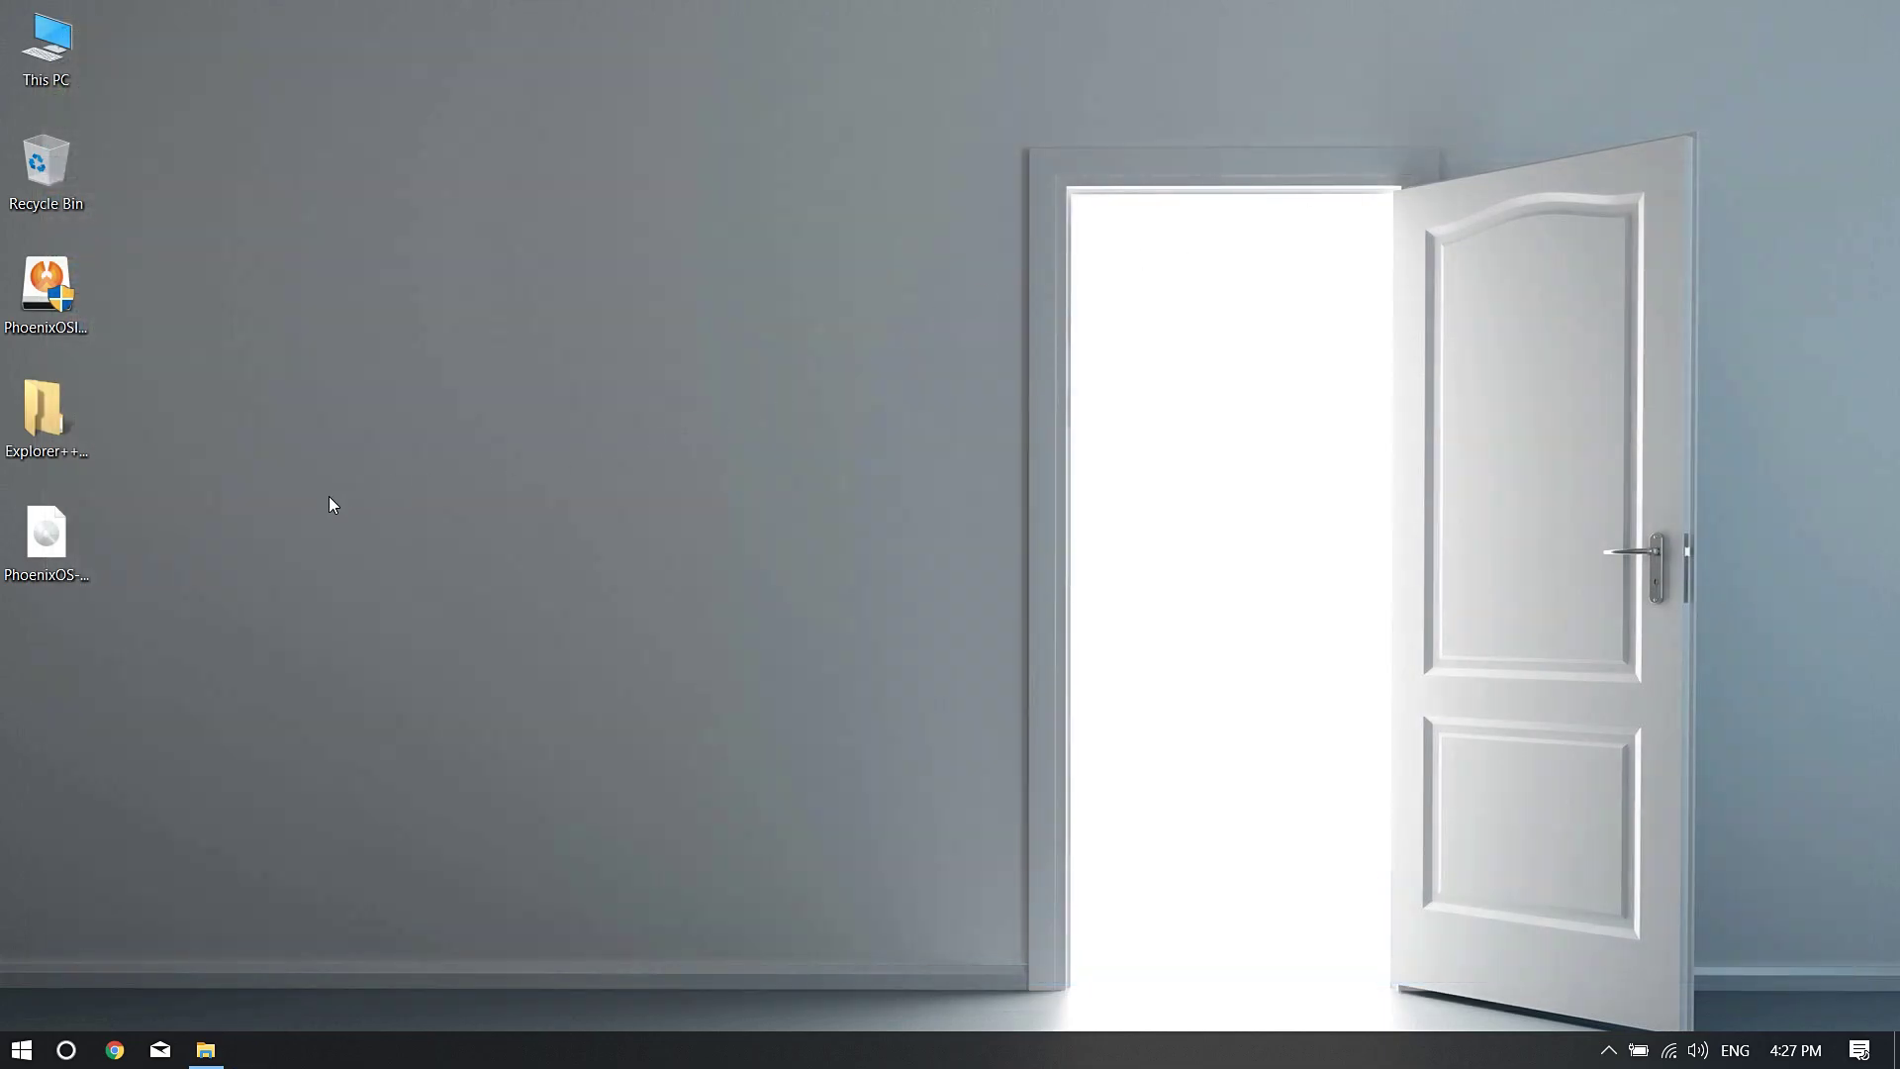
# Bring File Explorer up on C:\PhoenixOS to review its 8 extracted items.
pyautogui.click(214, 1057)
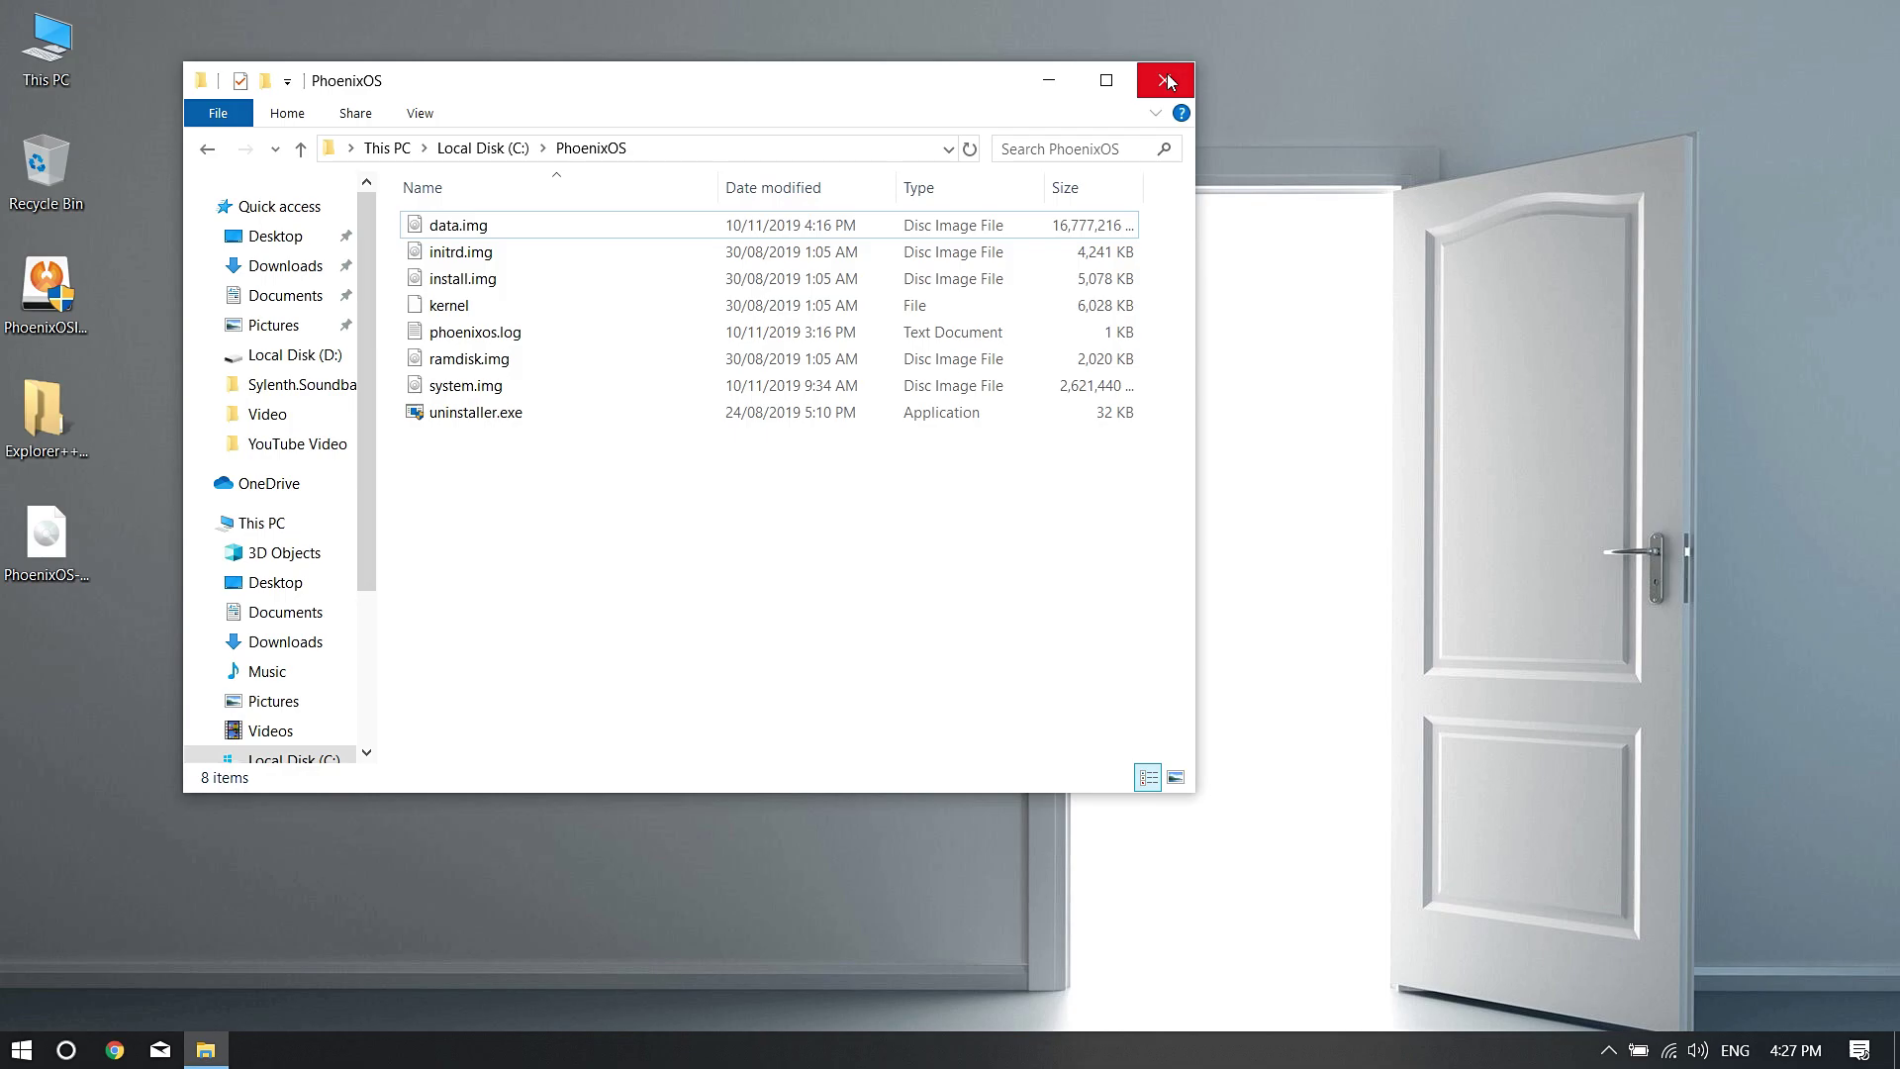
# Close the PhoenixOS window, open This PC and select Local Disk (F:), 53.4 MB free of 96.0 MB.
pyautogui.click(1166, 80)
pyautogui.doubleClick(46, 44)
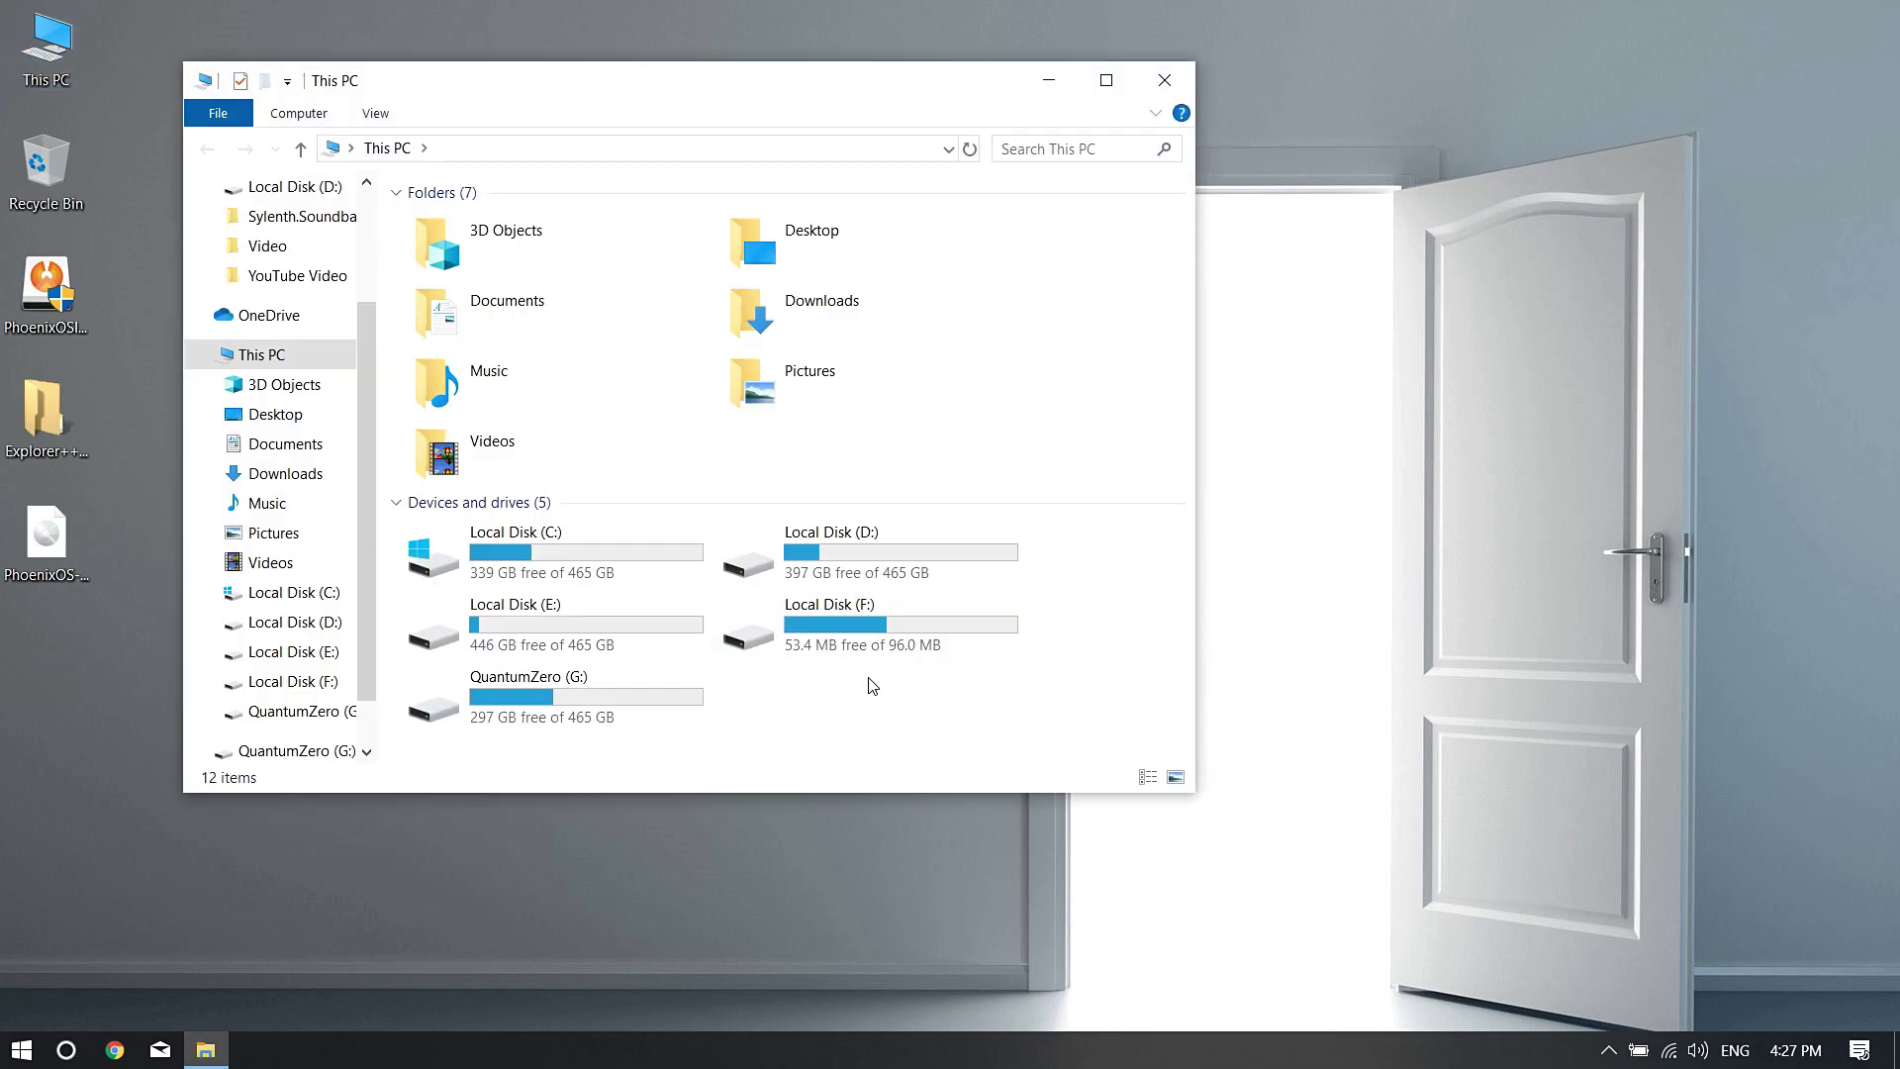
pyautogui.click(891, 693)
pyautogui.click(966, 699)
pyautogui.click(1166, 83)
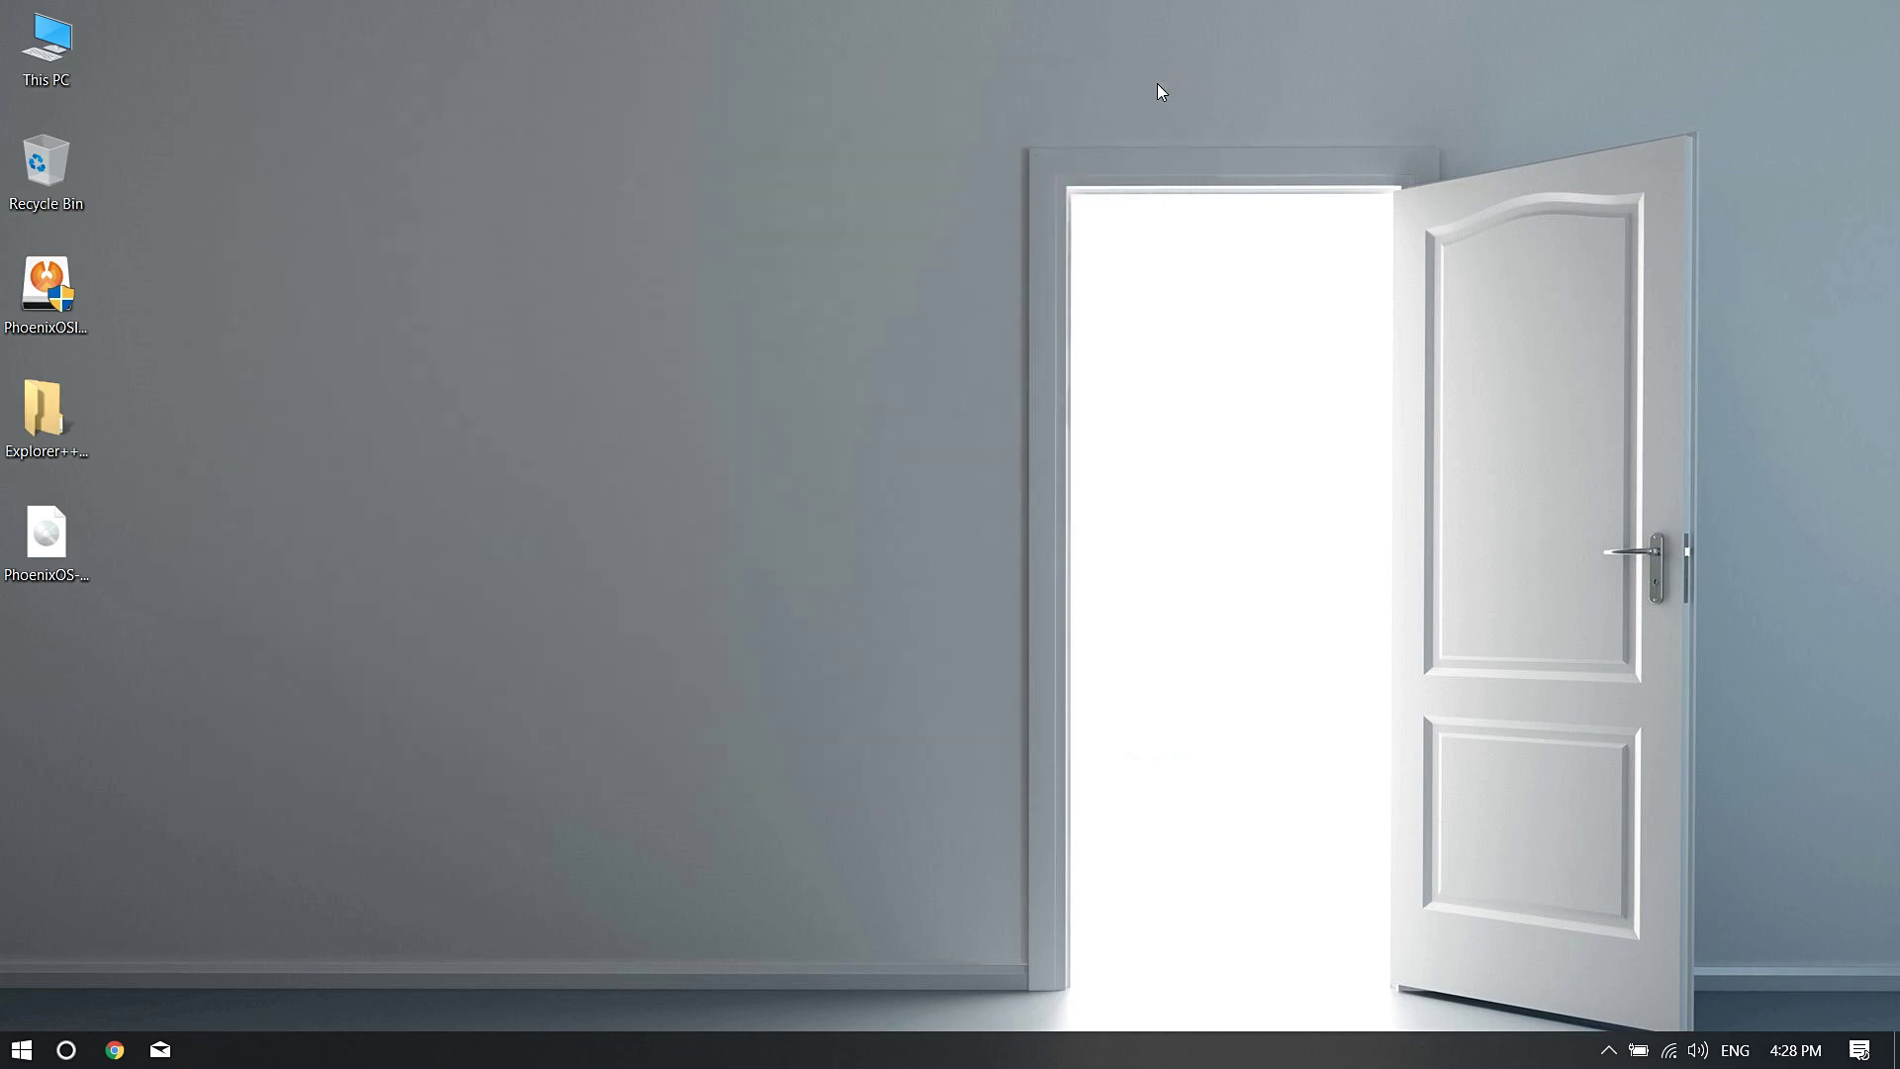